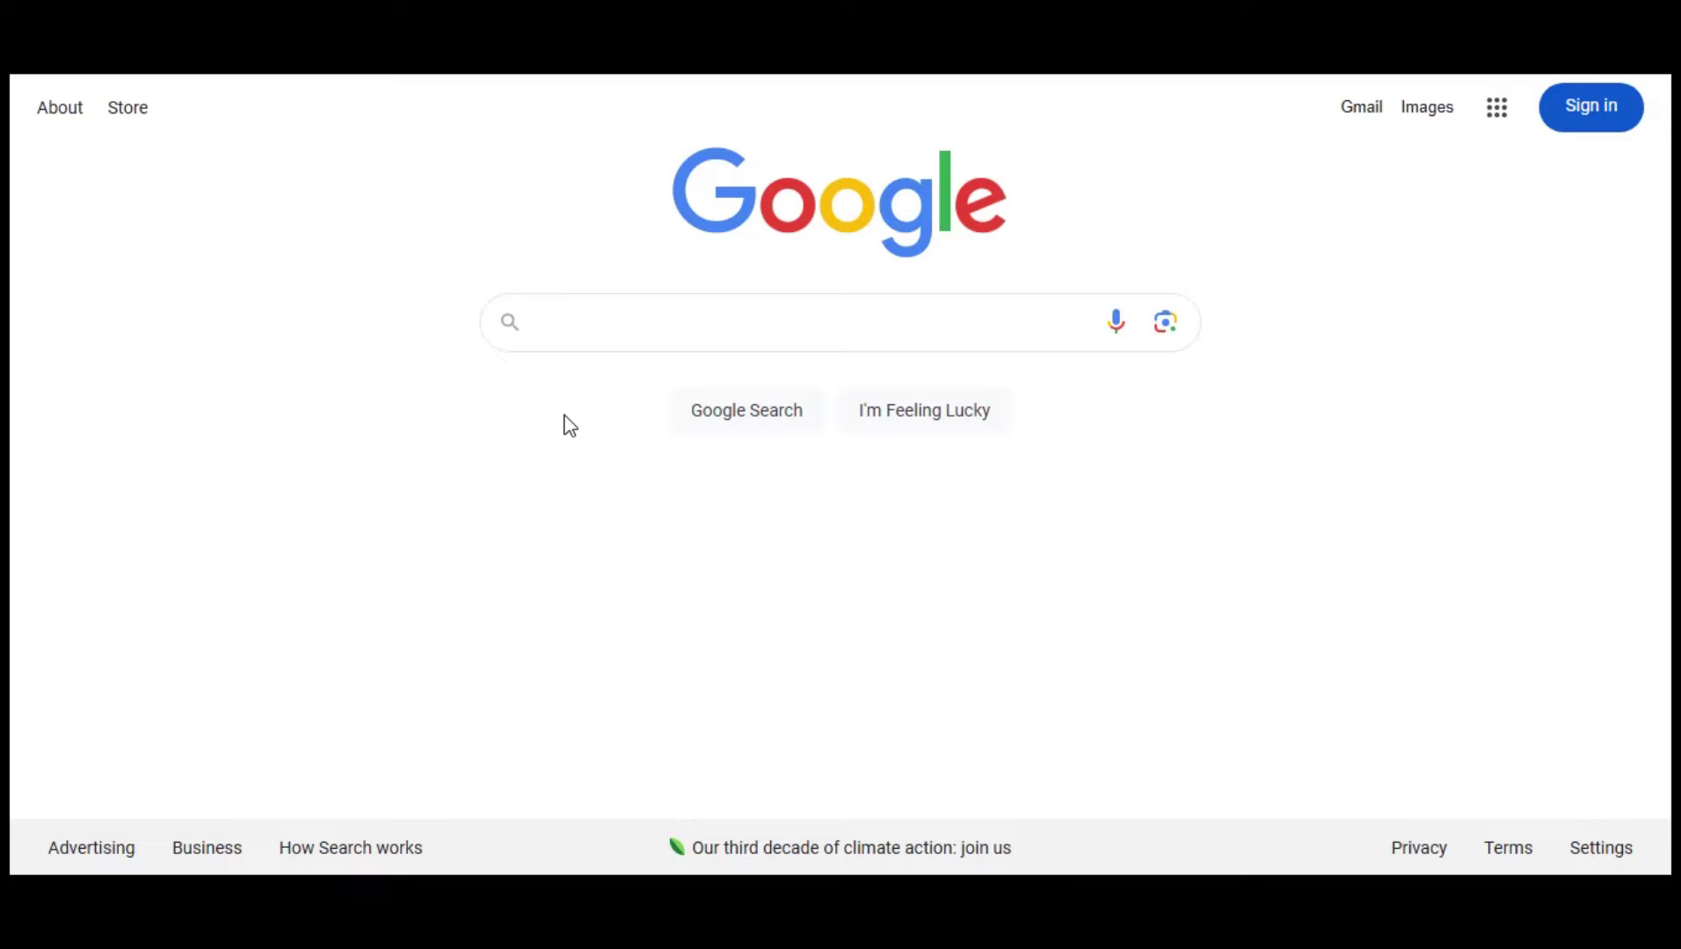
Search Google for 'kdp cover calculator' using the suggested query
left_click(629, 327)
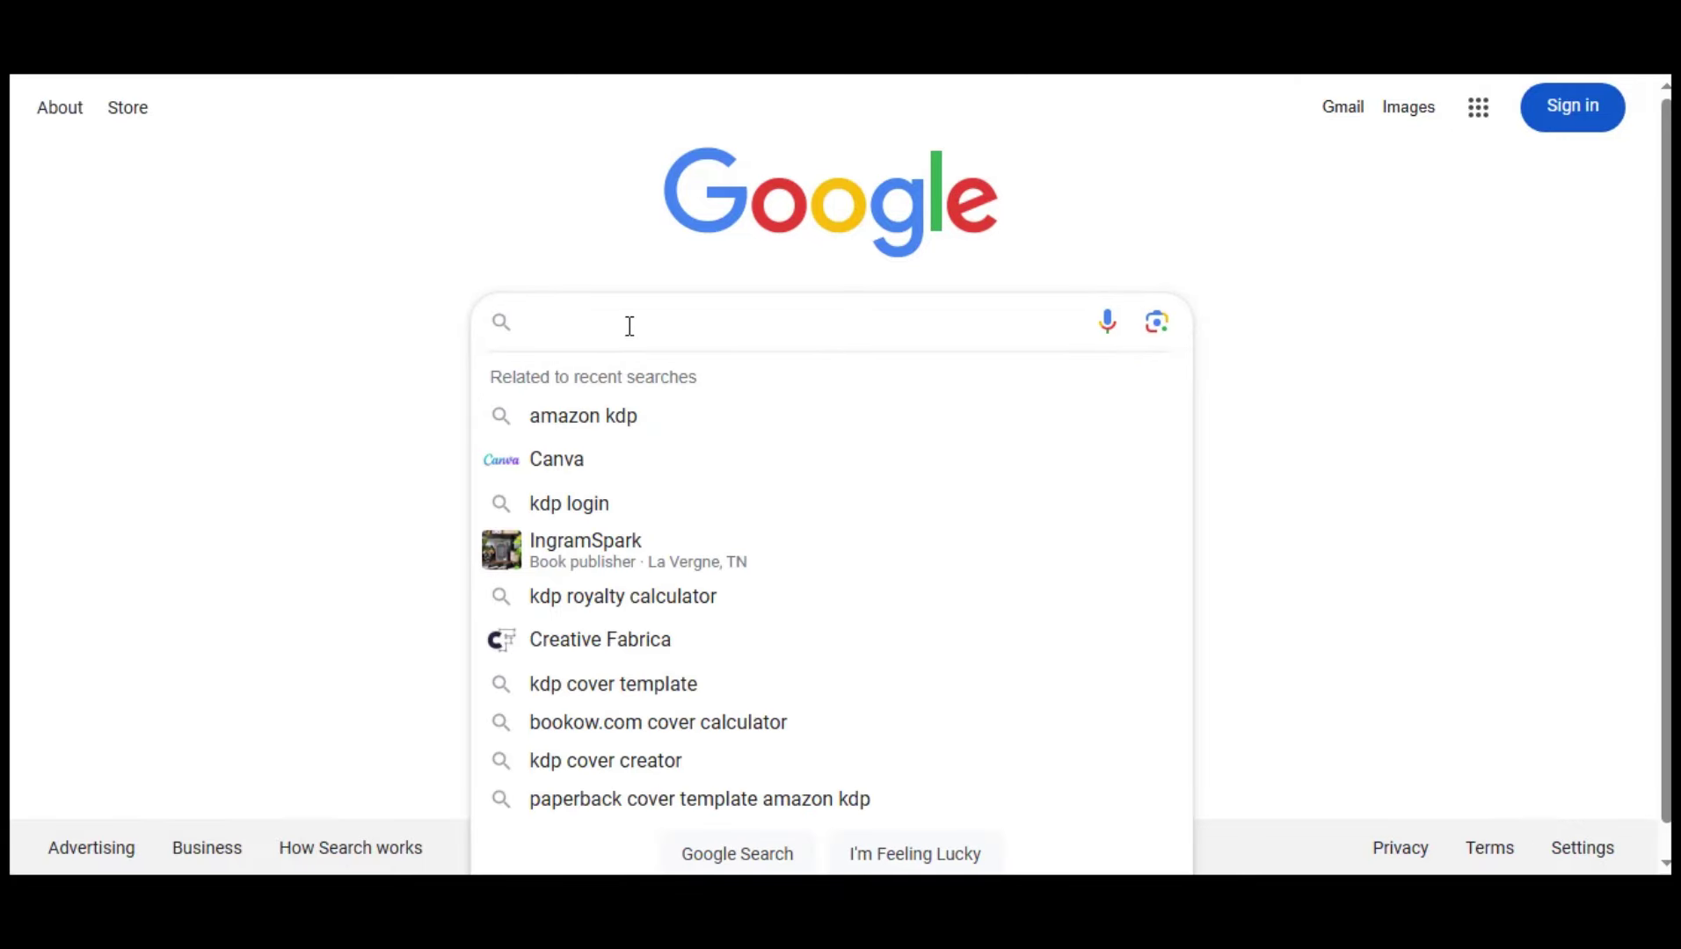
type("KDP Cover Calculator")
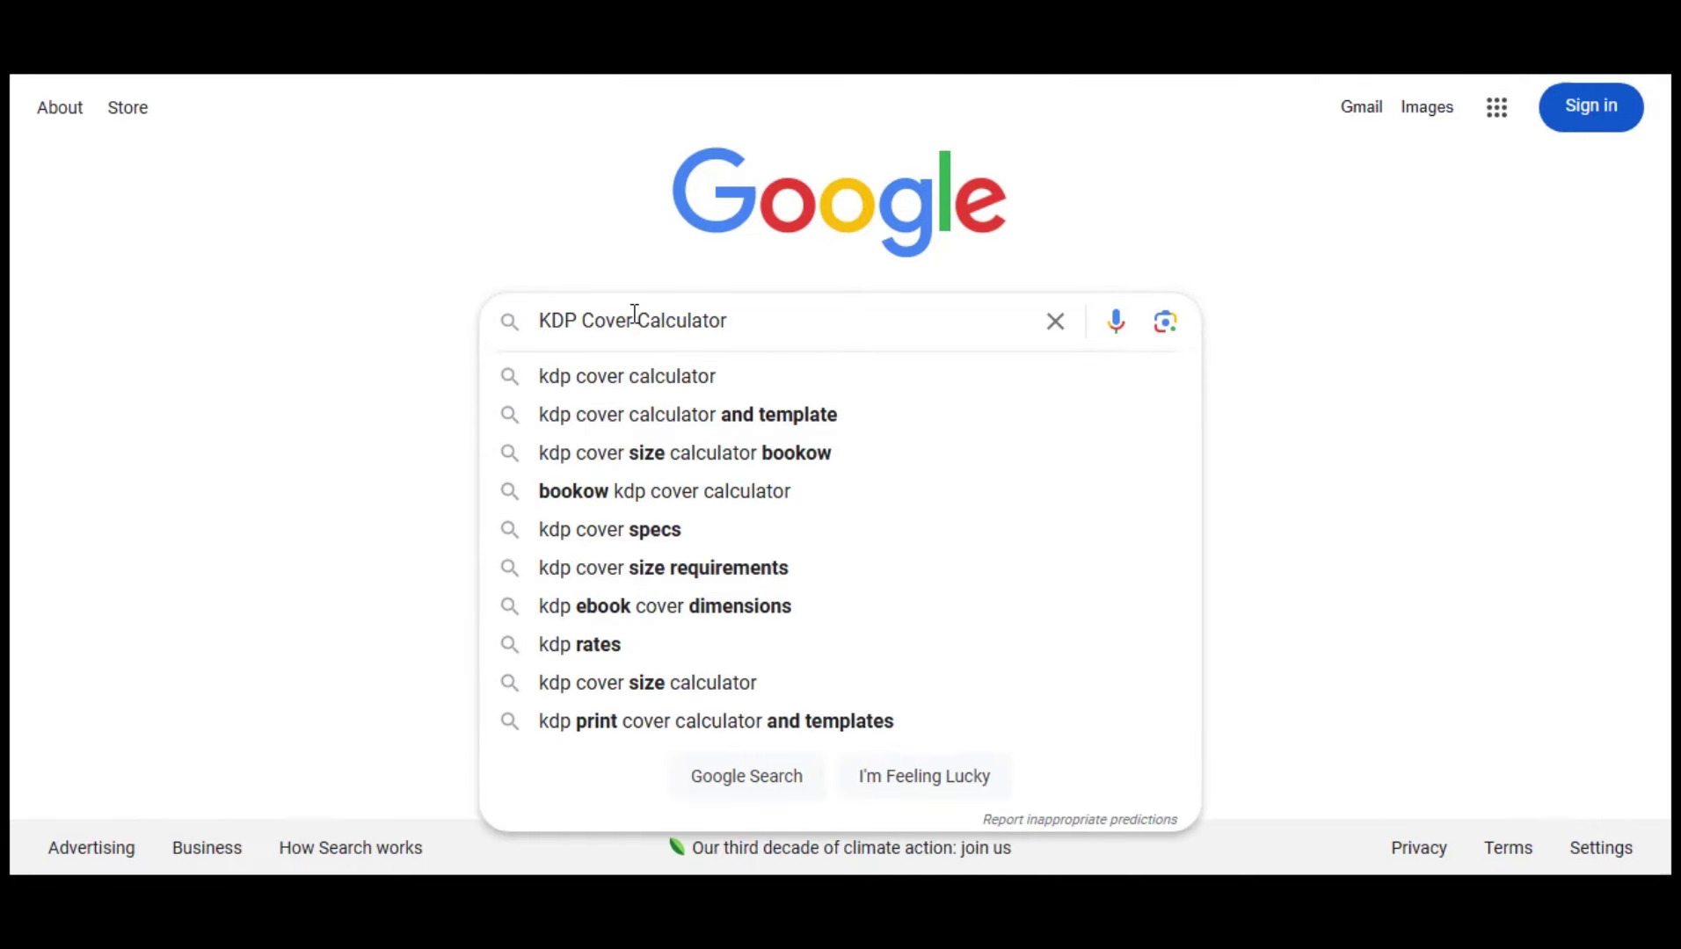
left_click(765, 385)
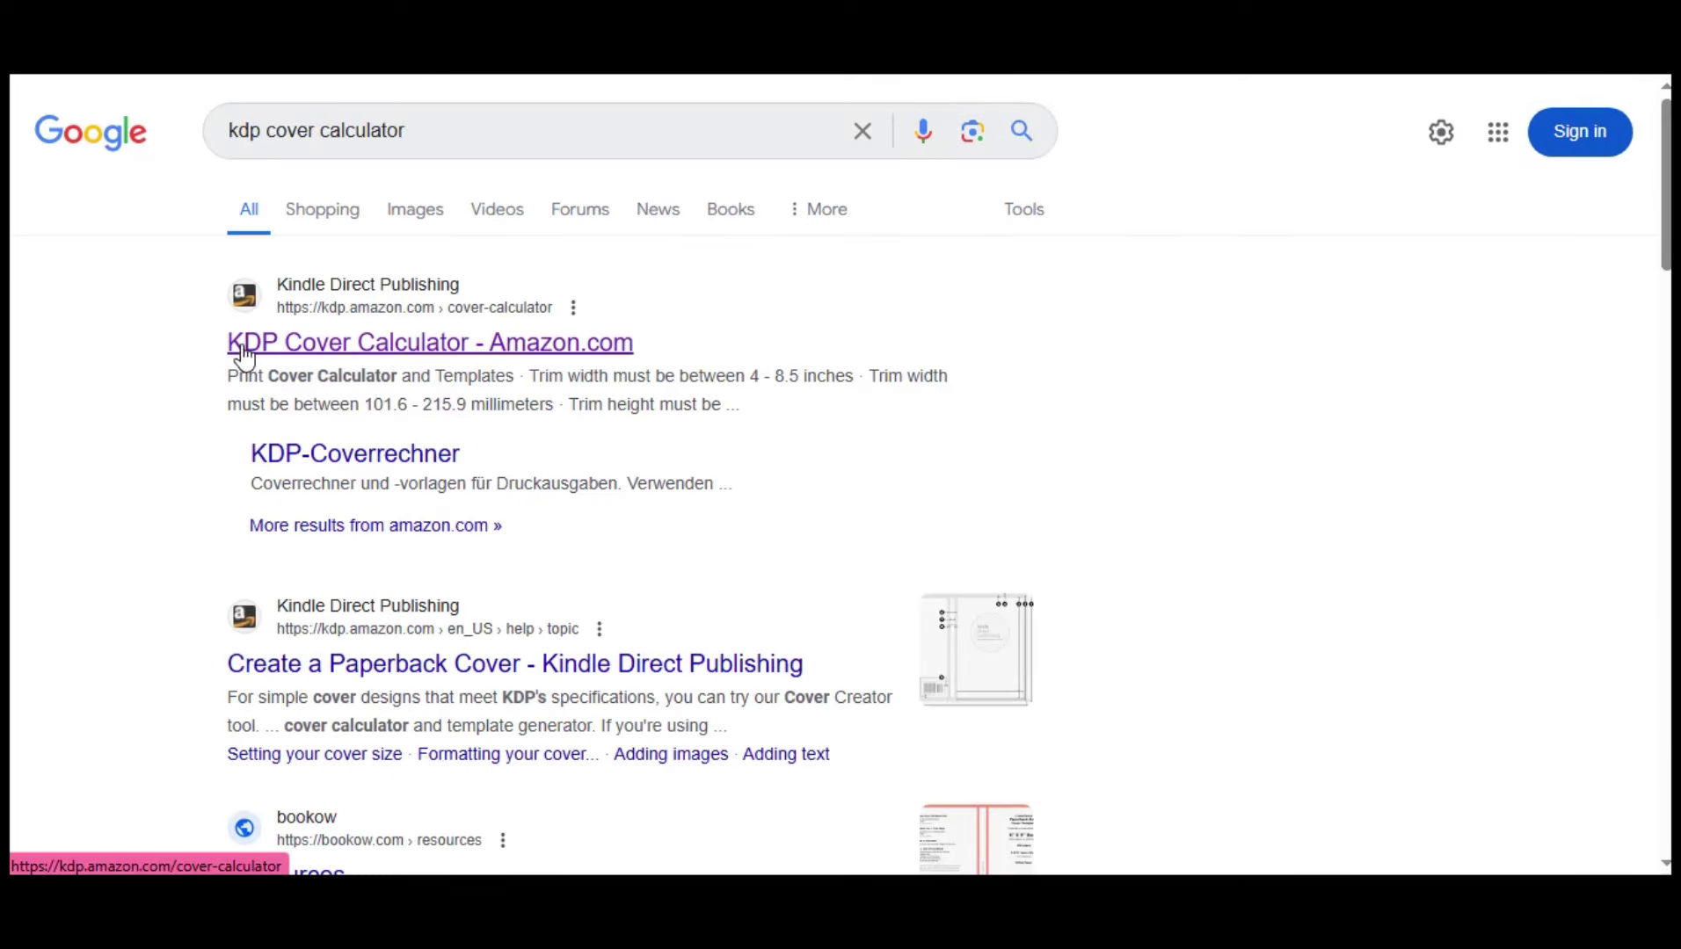
Open Amazon's KDP Cover Calculator and choose Paperback, Black & white interior and White paper
left_click(390, 351)
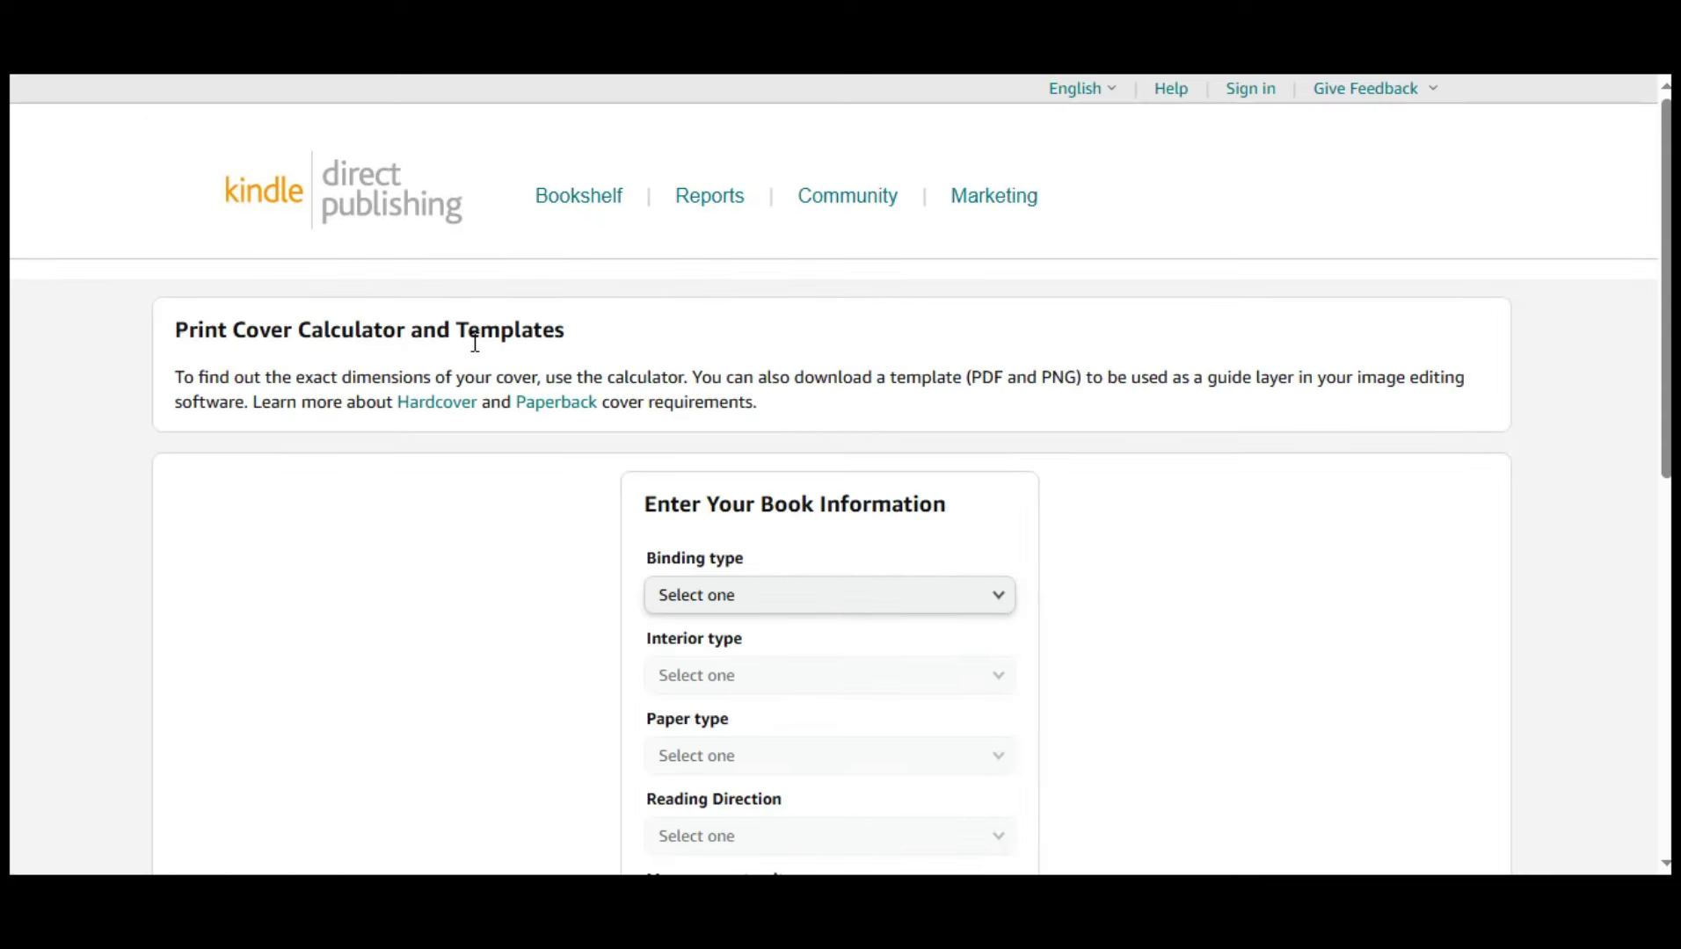
scroll(475, 342, "down", 4)
left_click(694, 237)
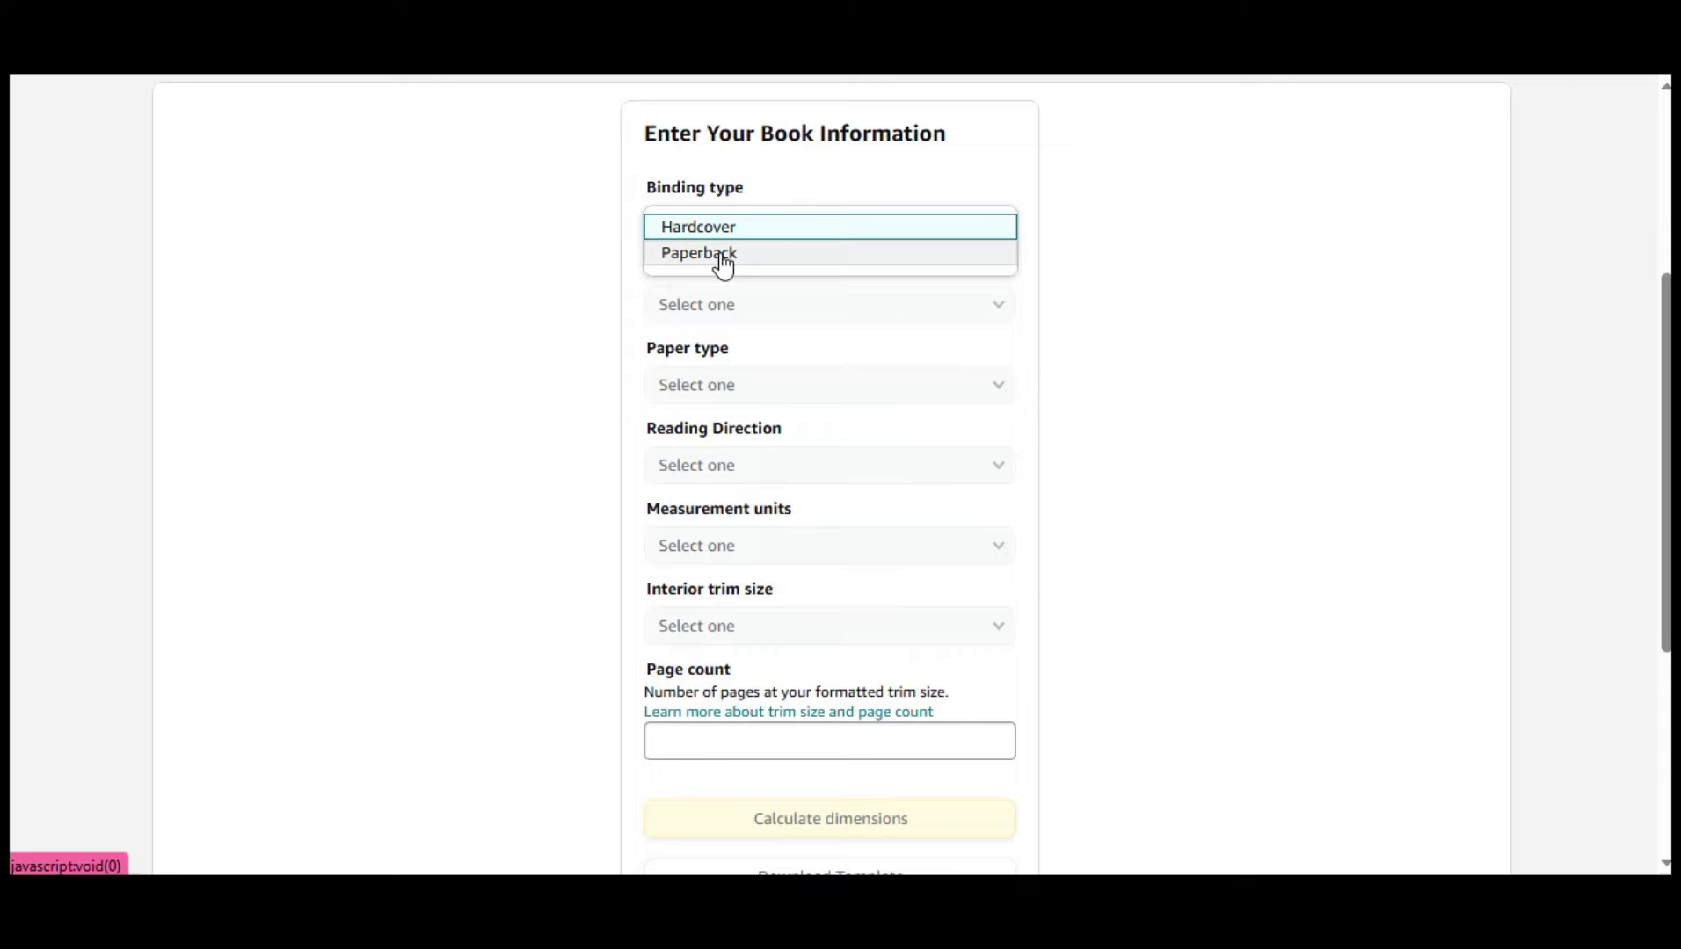
left_click(722, 255)
left_click(724, 308)
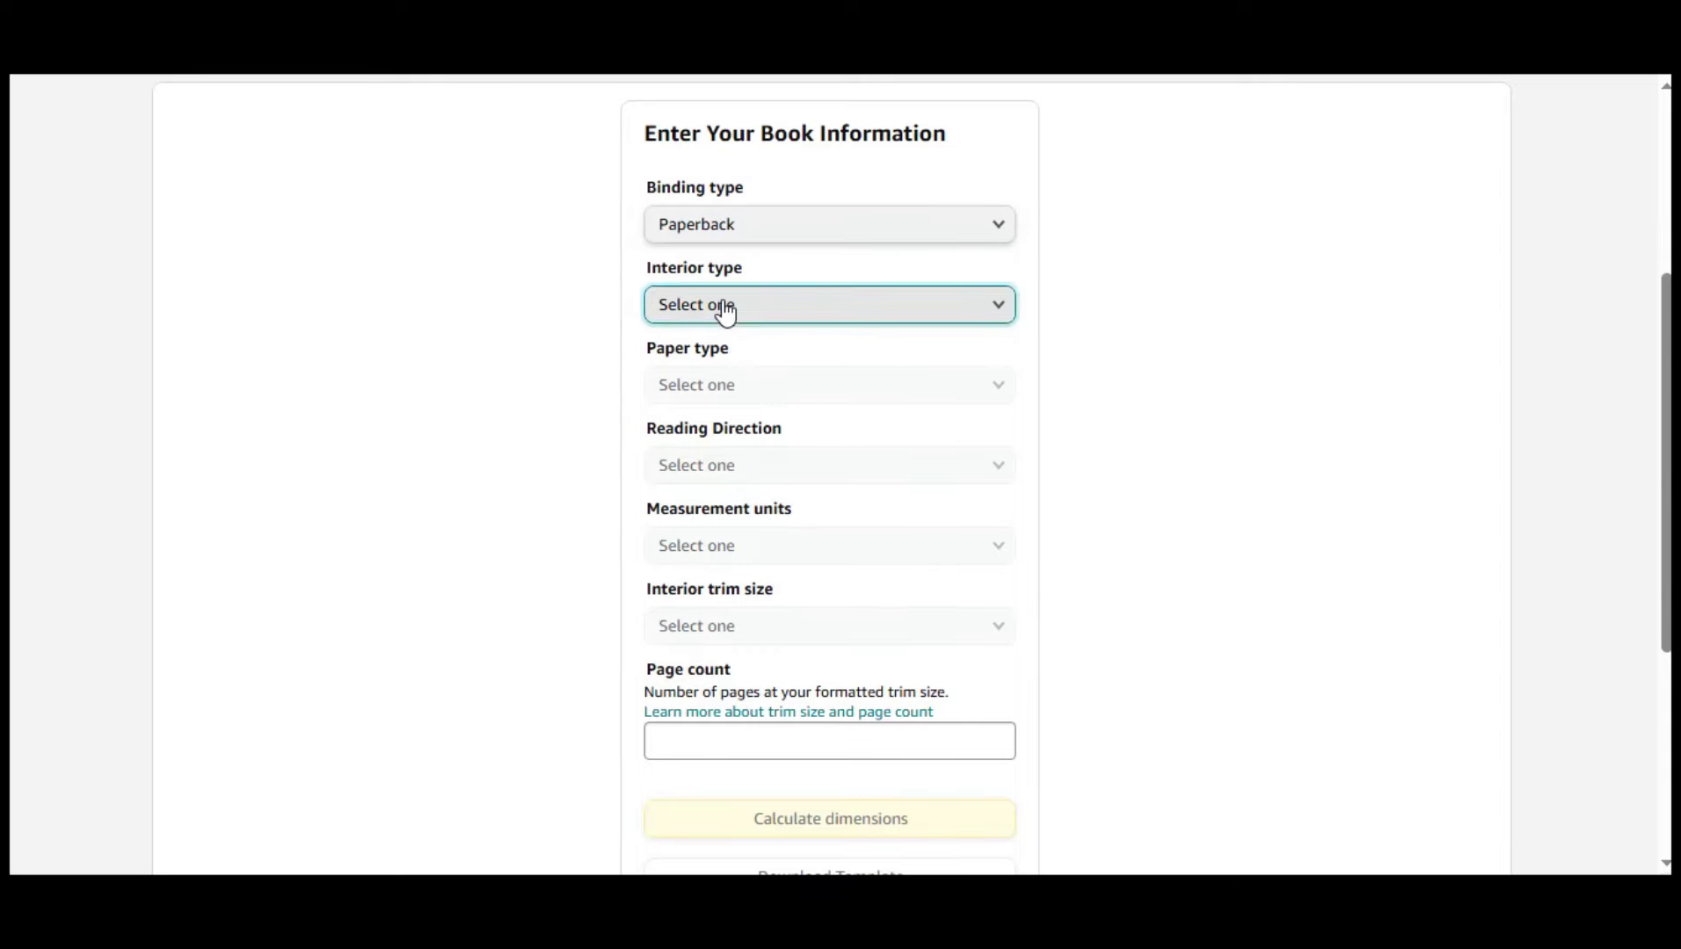
left_click(745, 307)
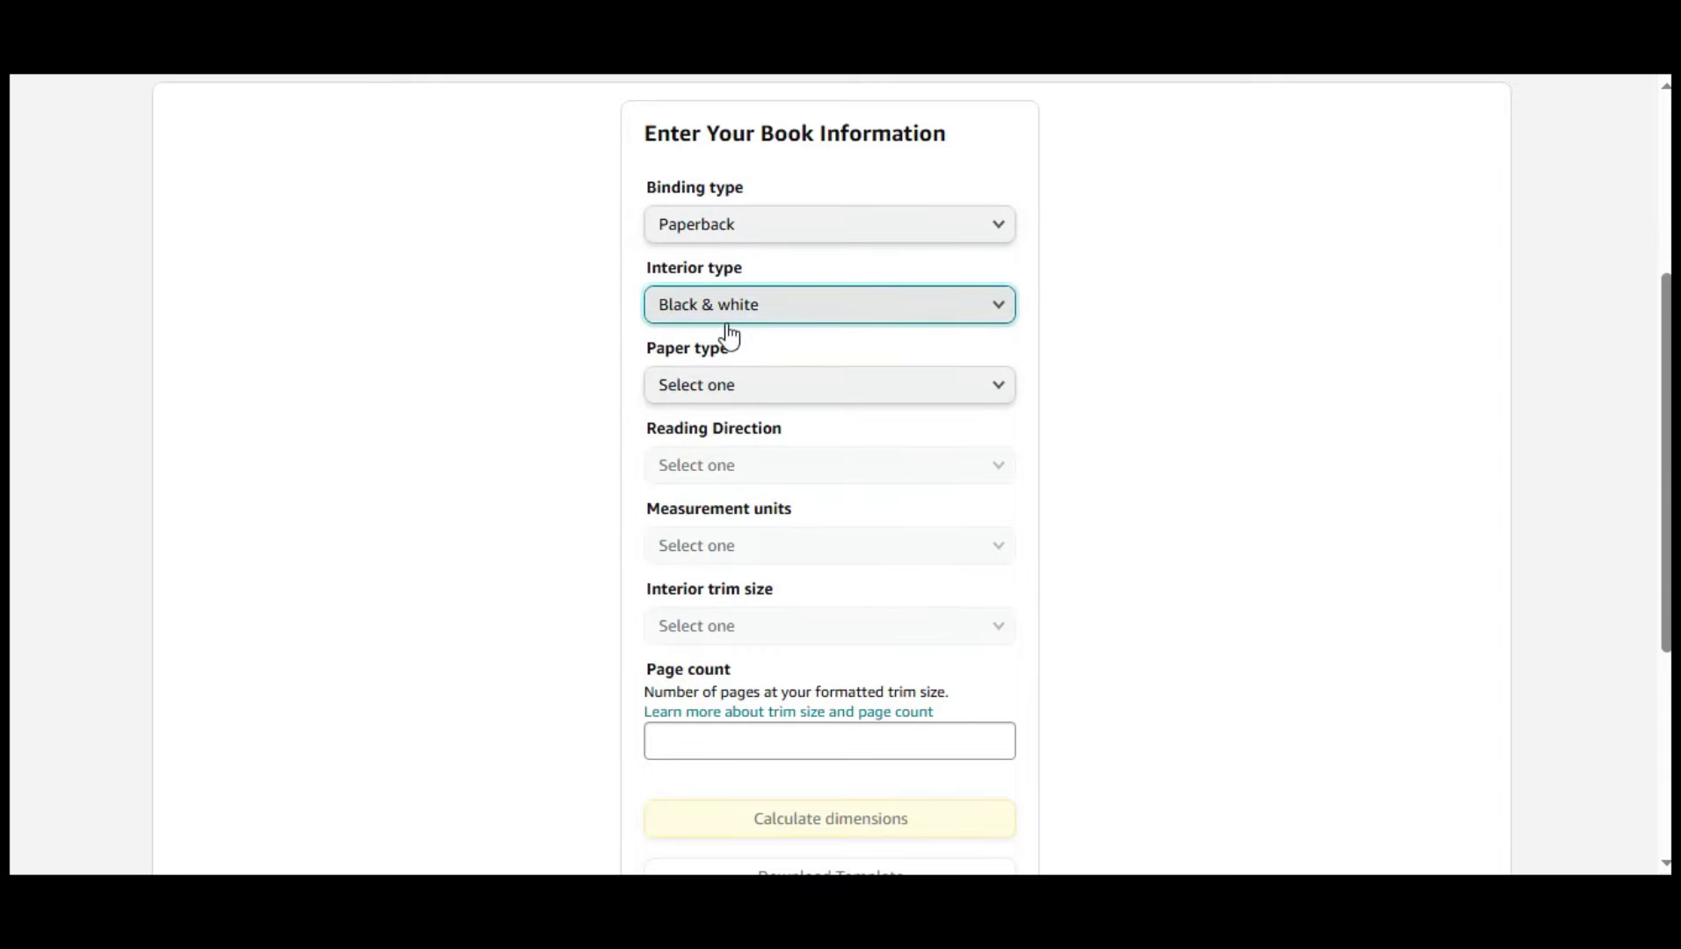
left_click(723, 391)
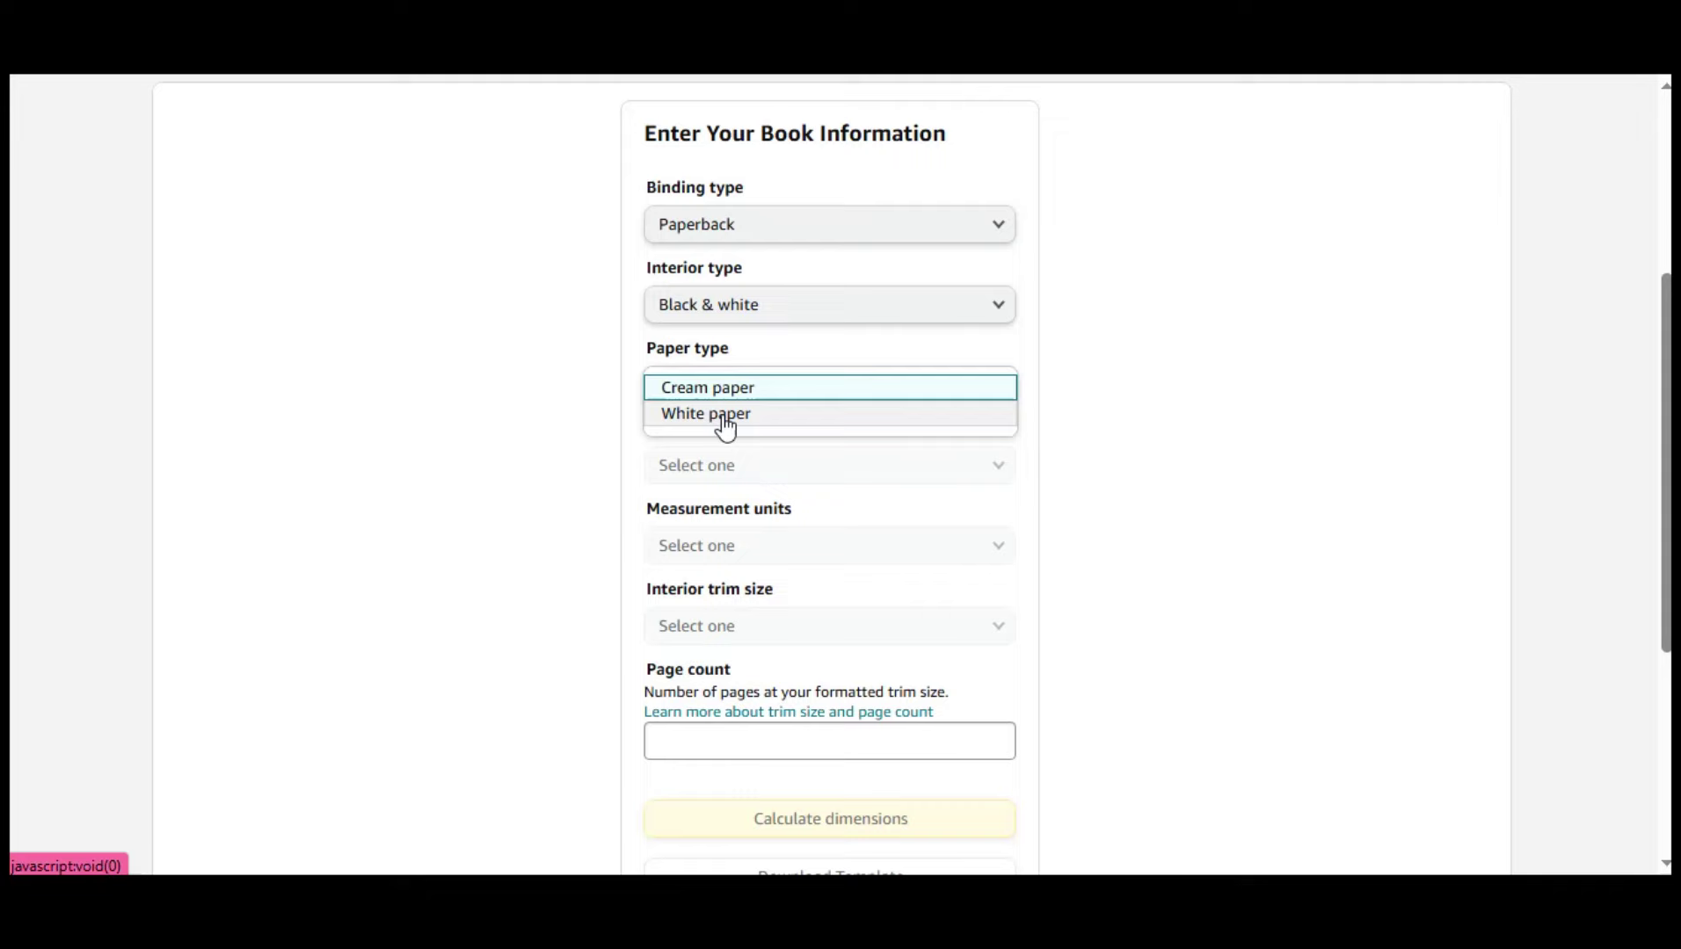
left_click(741, 425)
Set Left to Right reading direction, Inches, a 6 x 9 in trim size and 111 pages
left_click(735, 475)
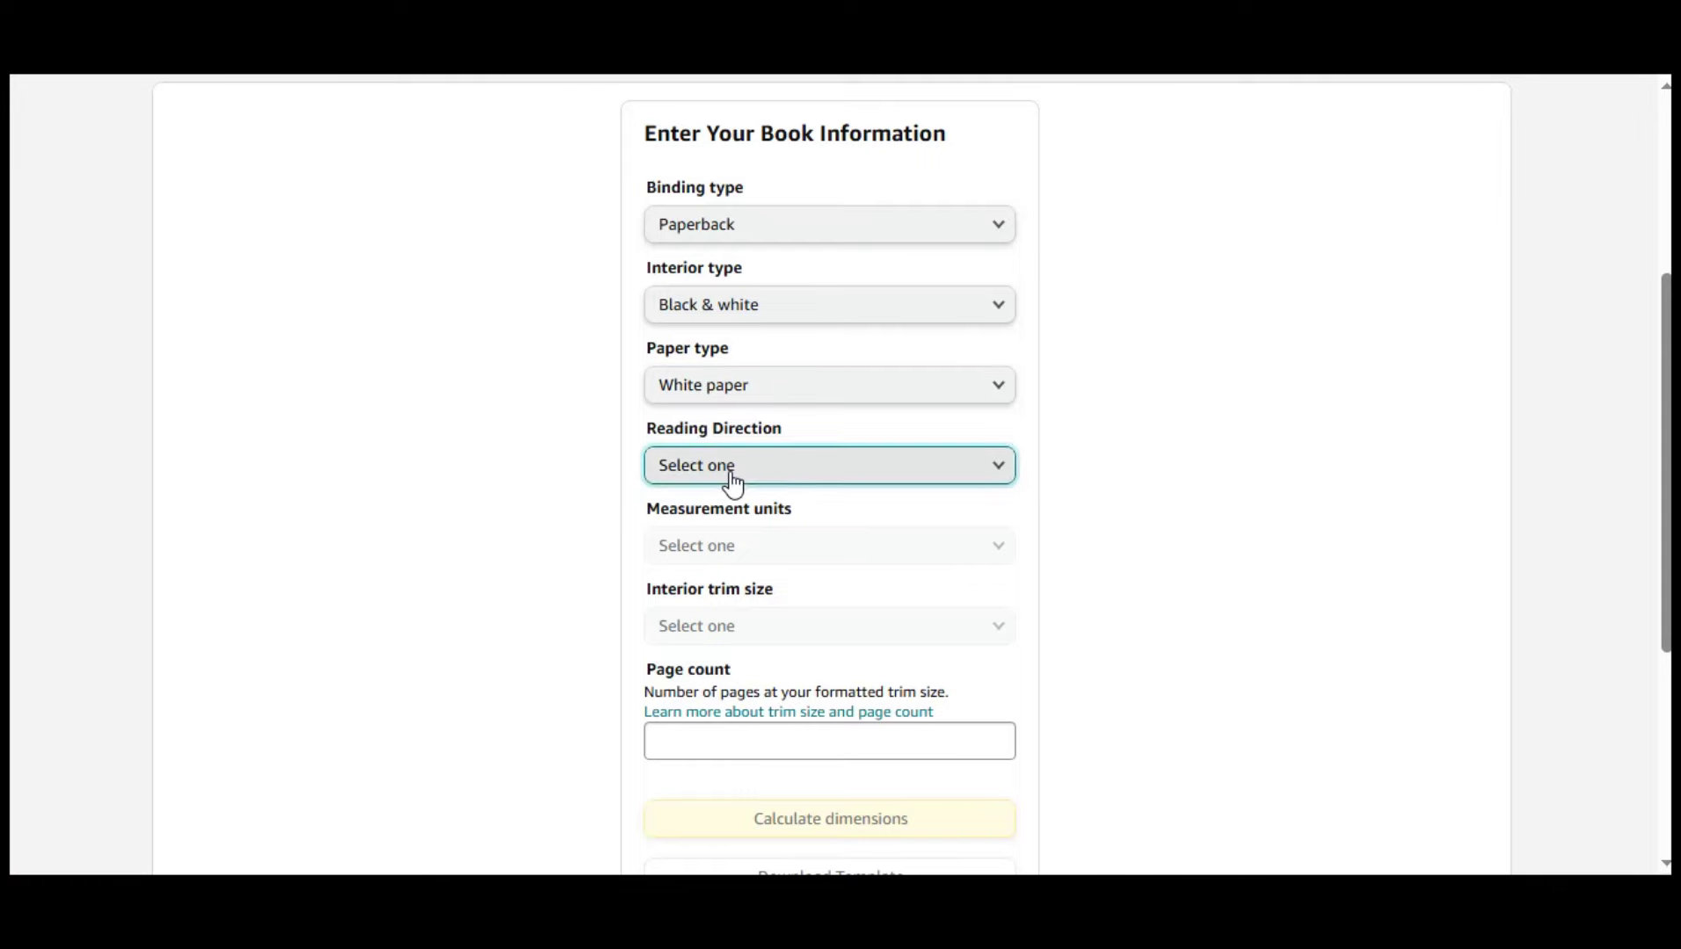
left_click(763, 477)
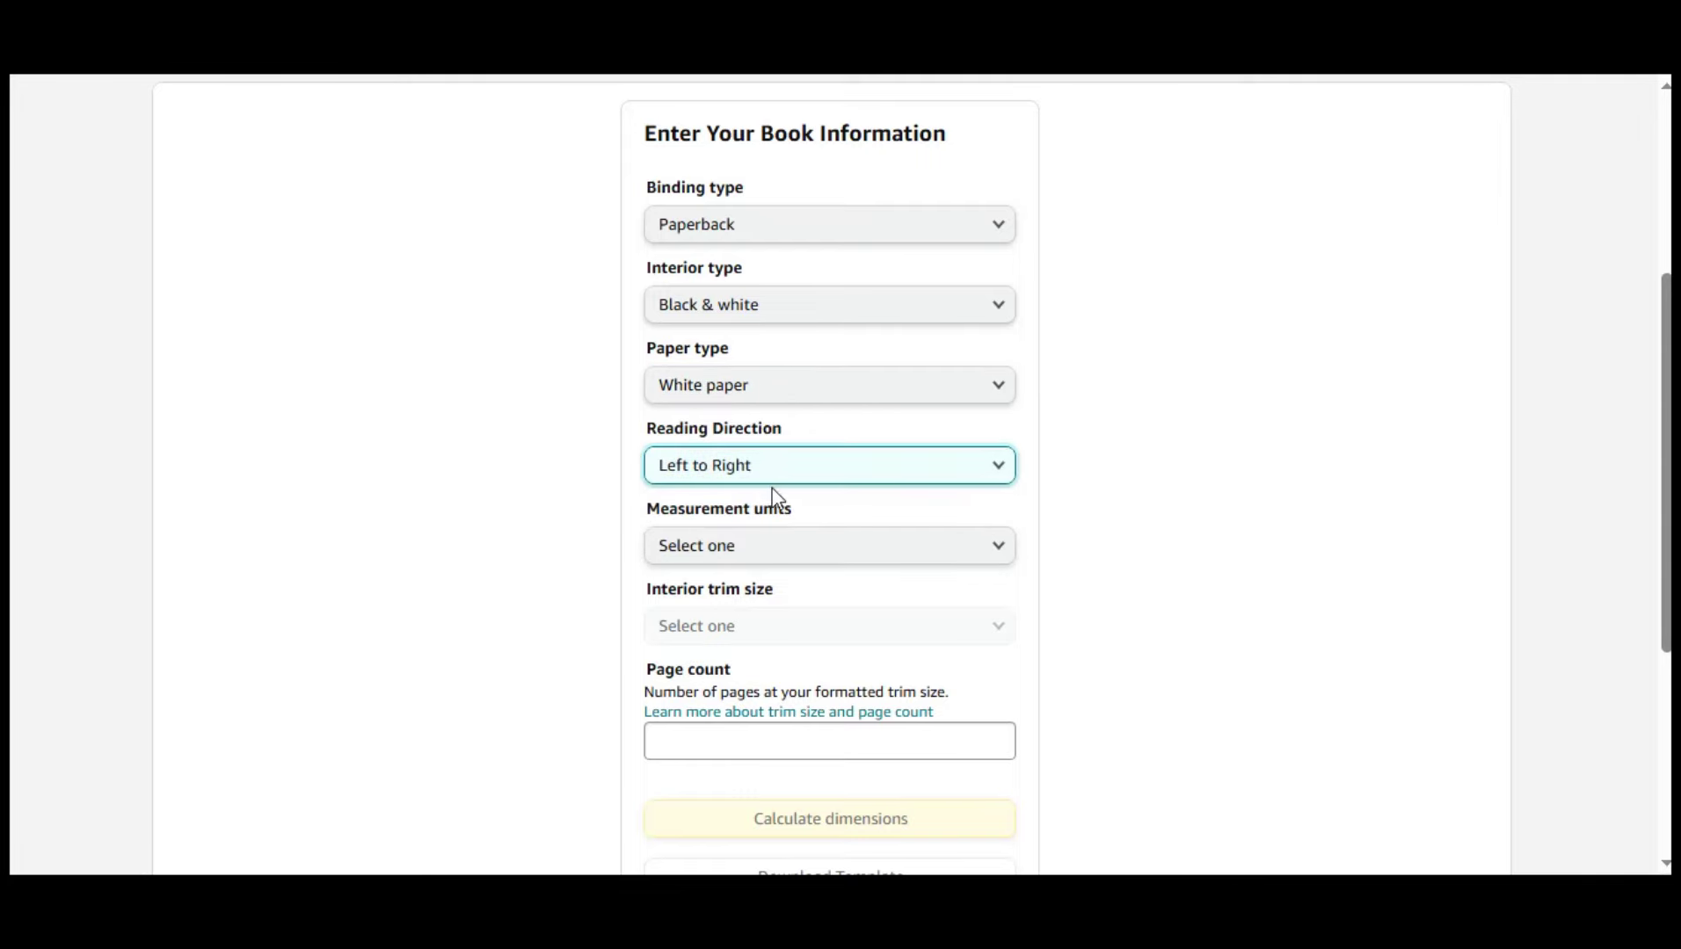
left_click(782, 549)
left_click(747, 552)
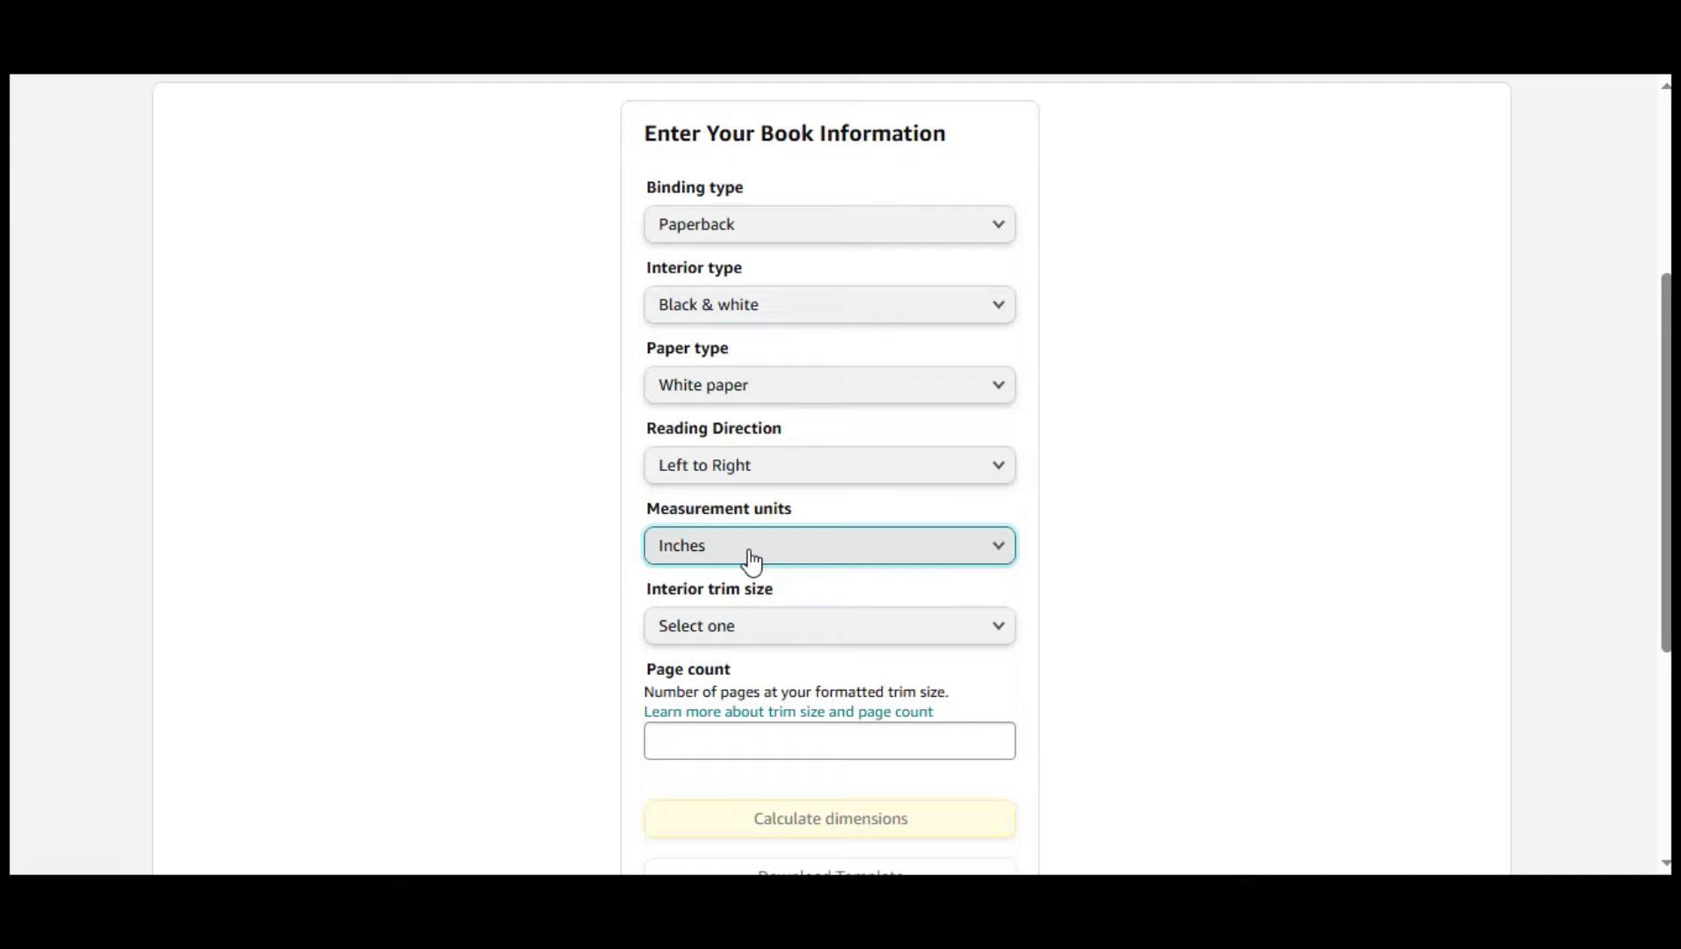
left_click(756, 629)
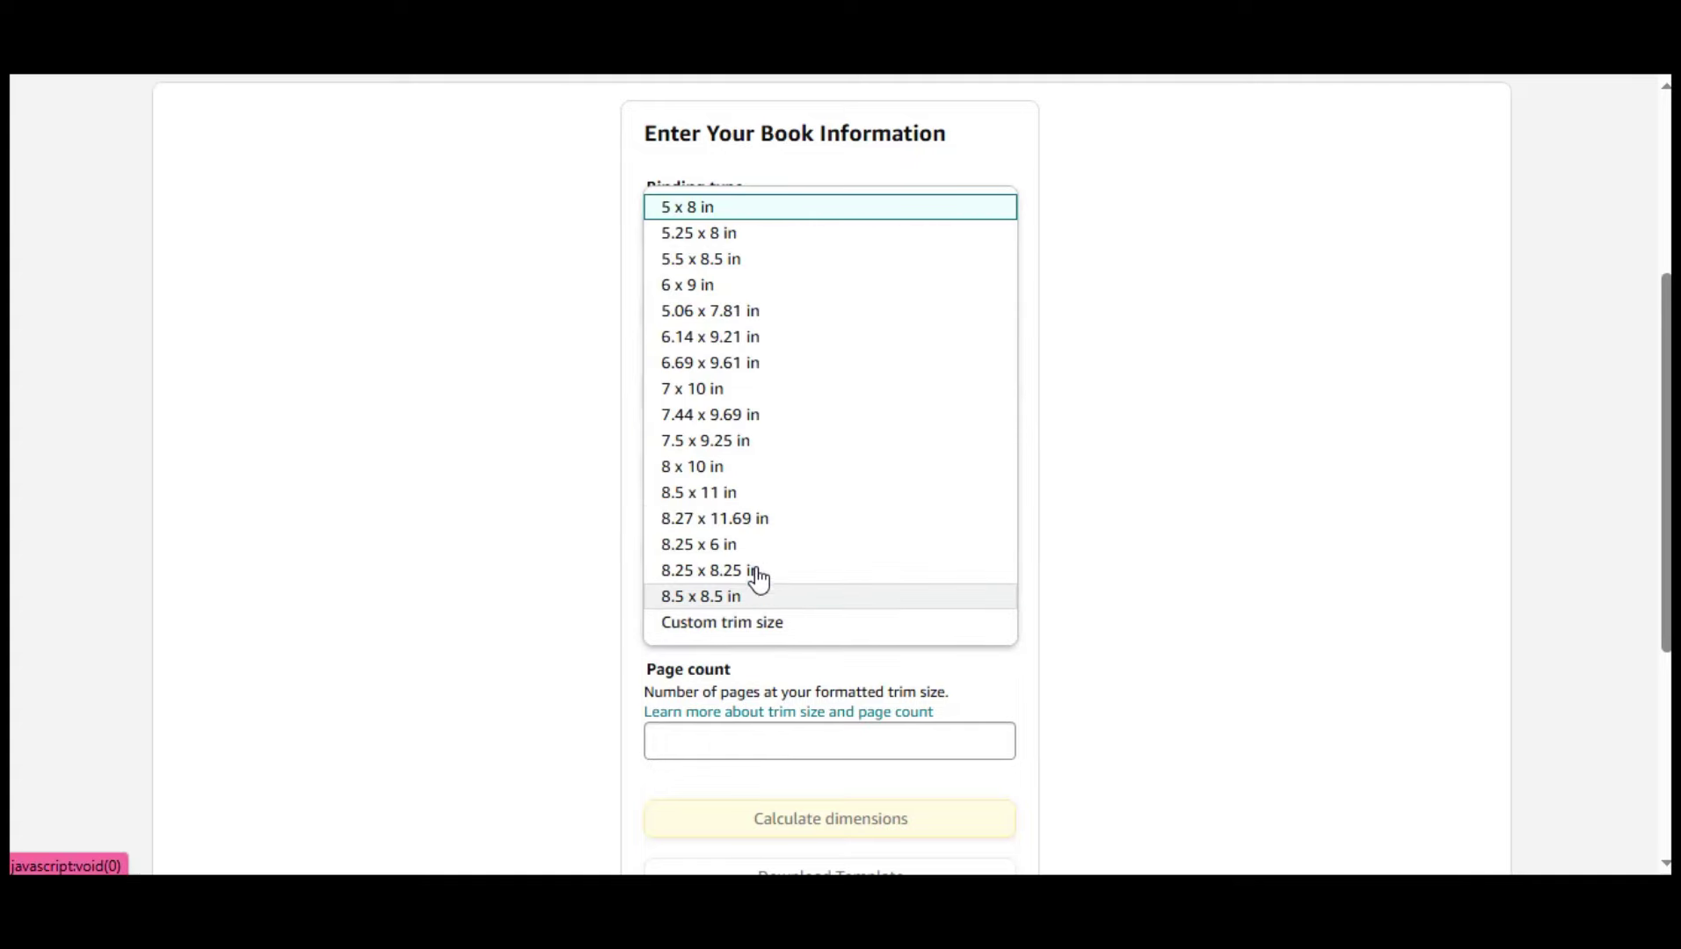
left_click(736, 292)
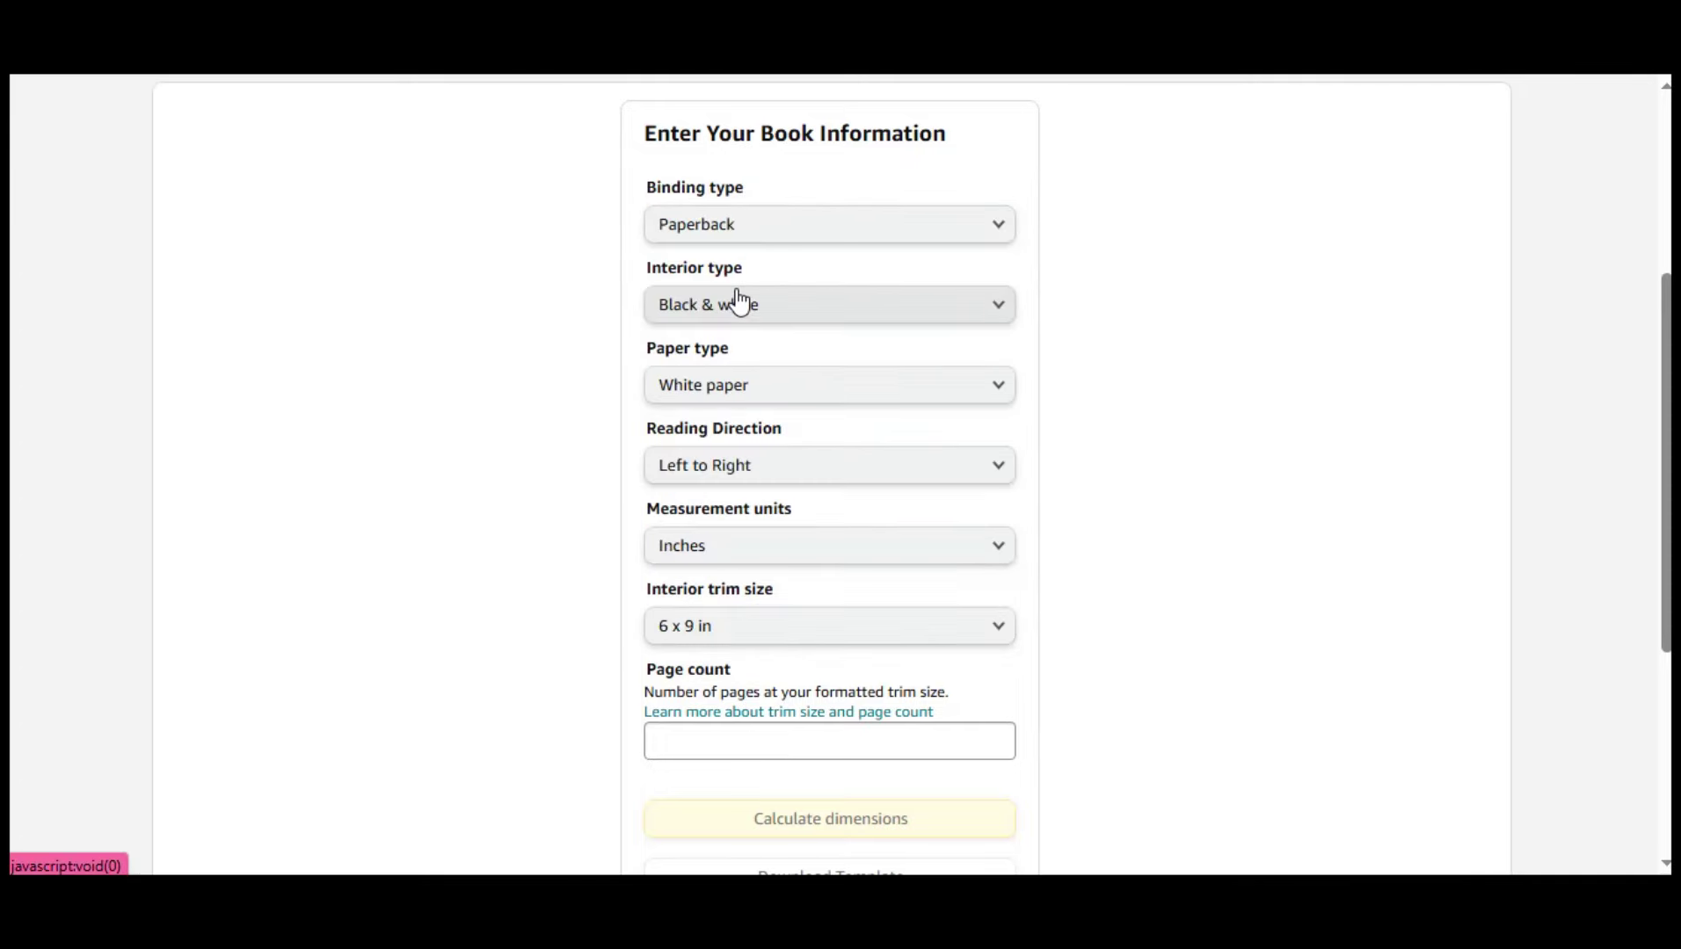
left_click(765, 743)
type("111")
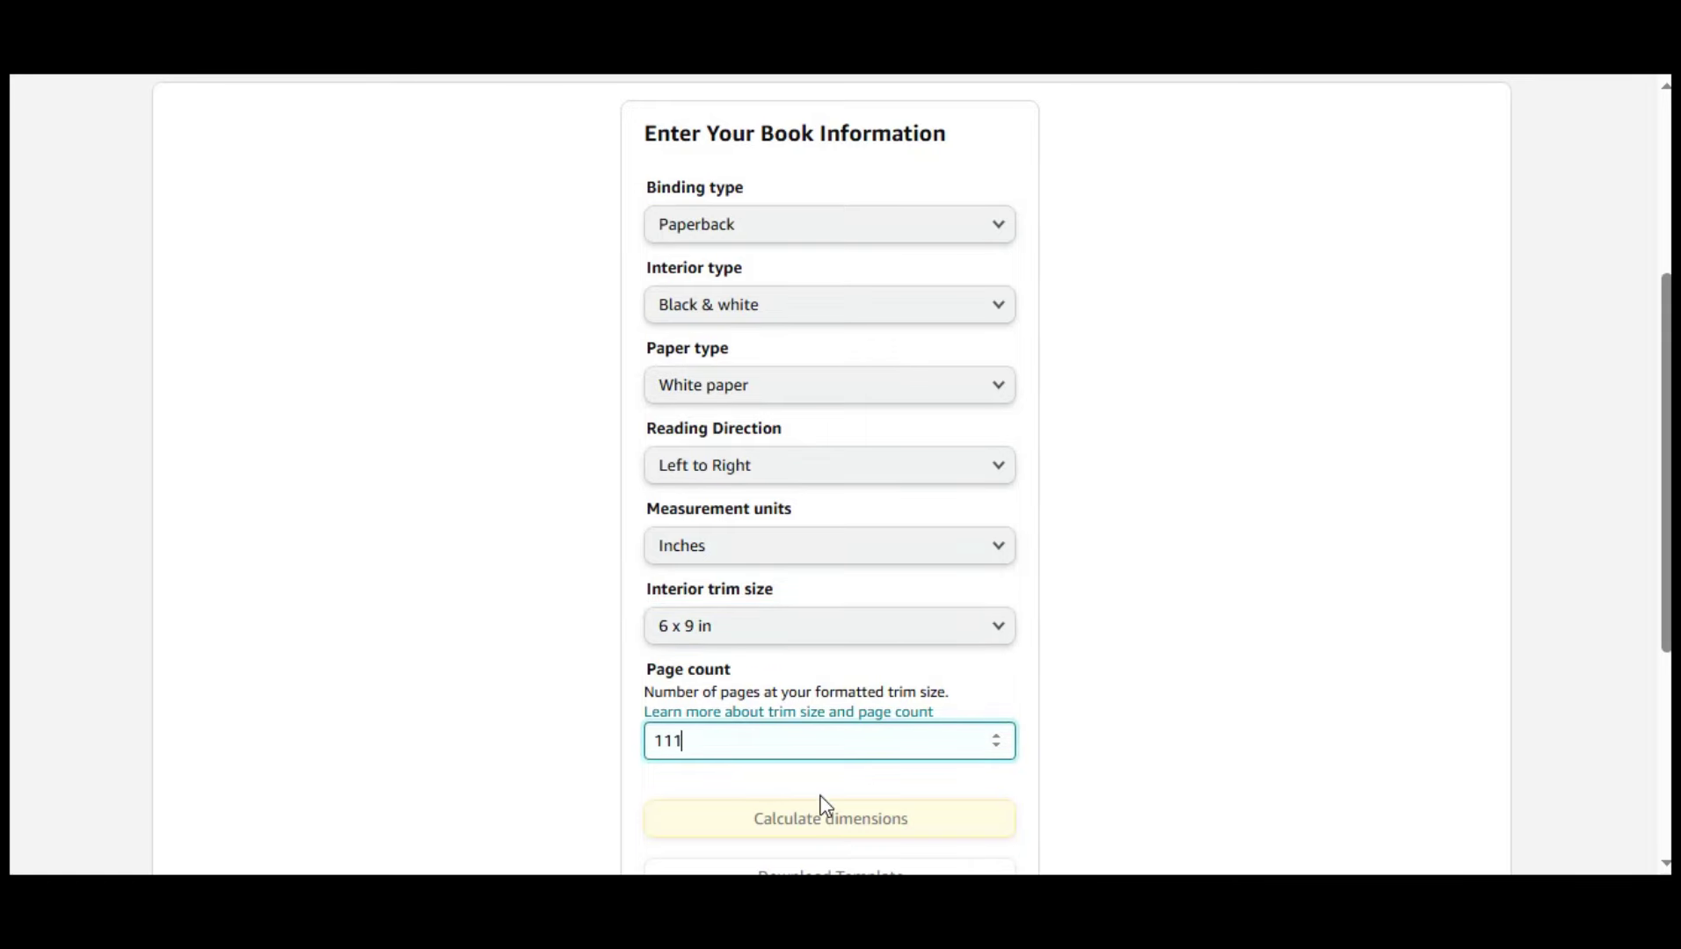
left_click(819, 795)
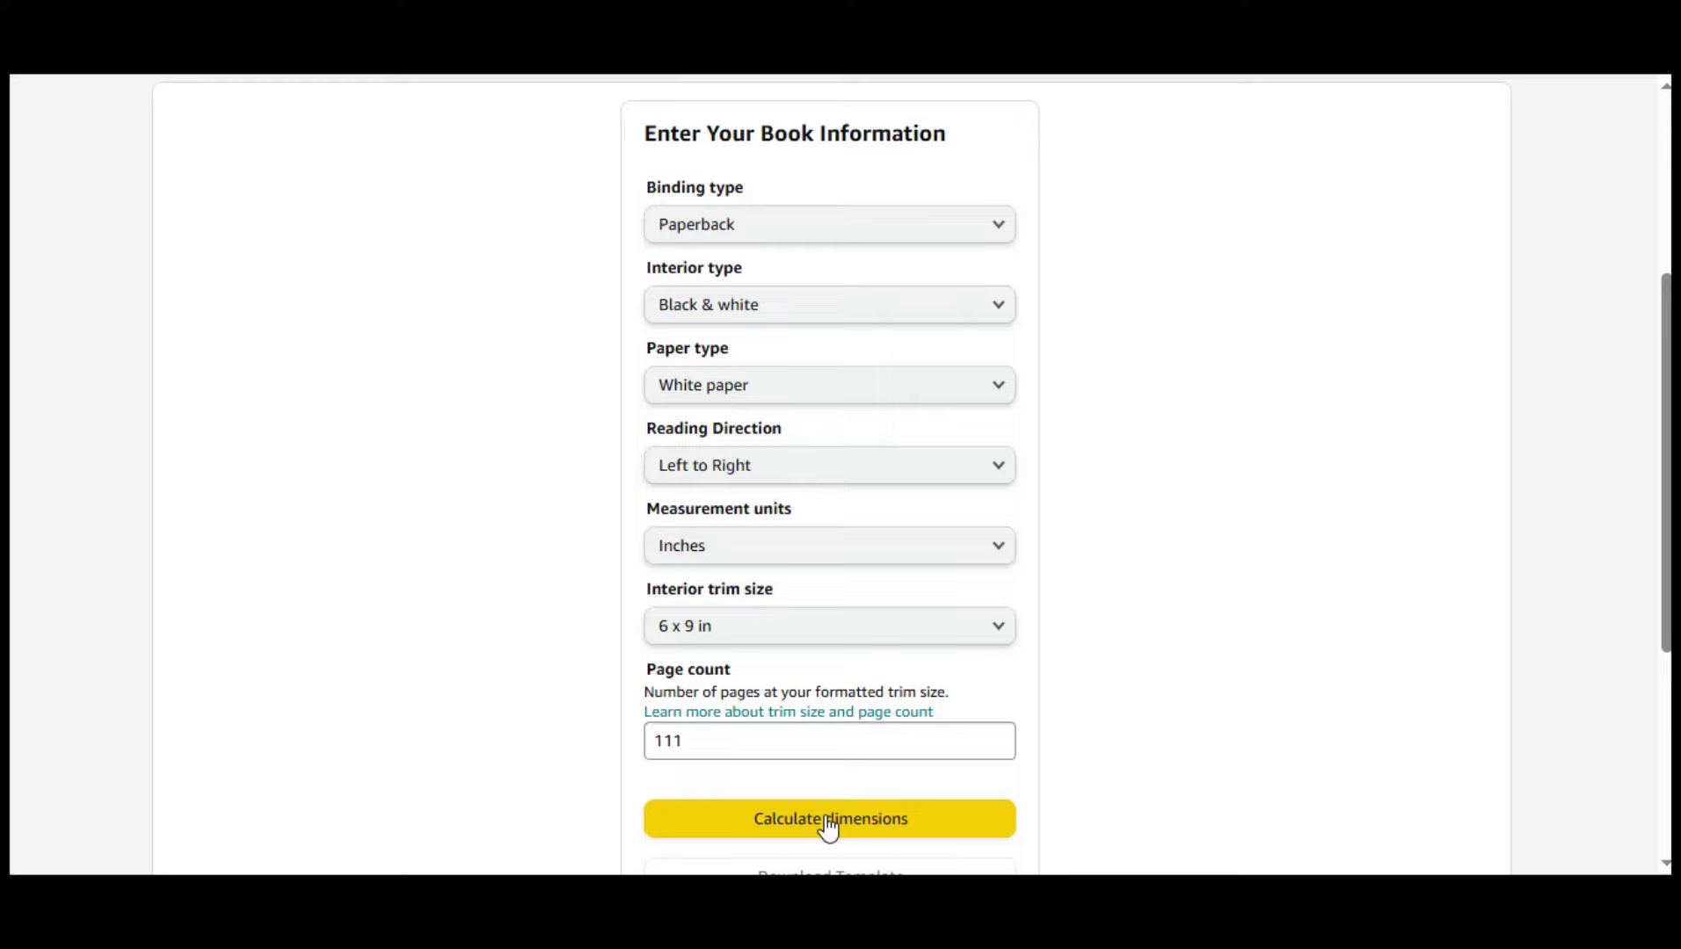
Calculate the 12.5 × 9.25 in cover with 0.25 in spine and download the template
left_click(825, 819)
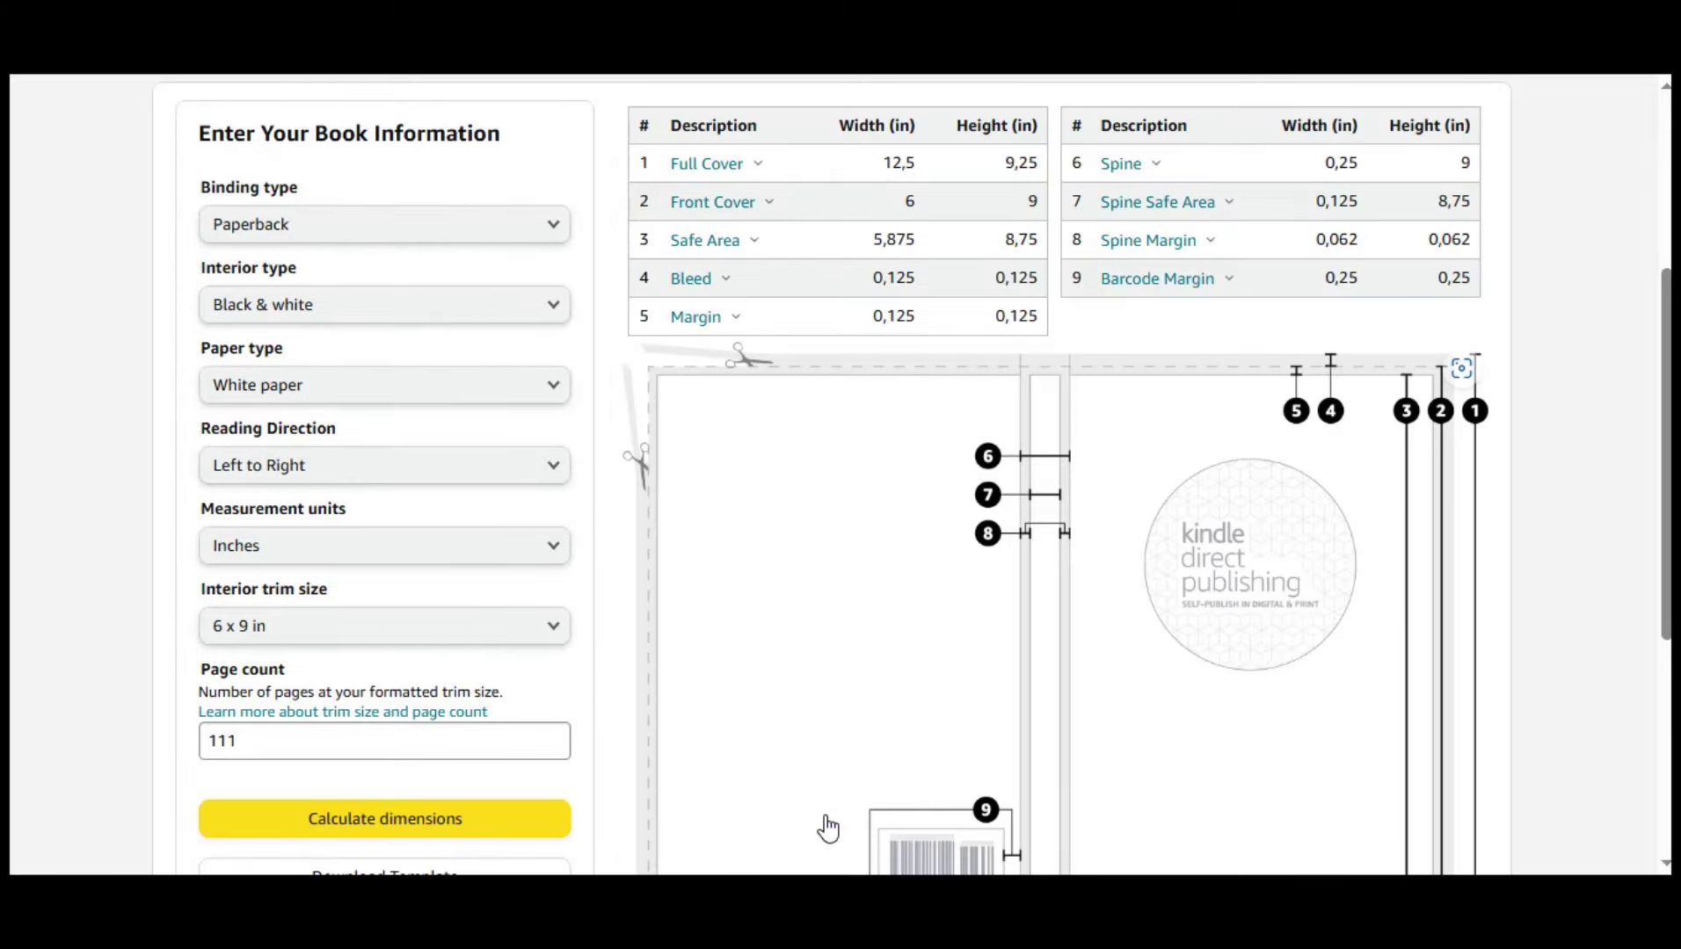
scroll(827, 785, "up", 2)
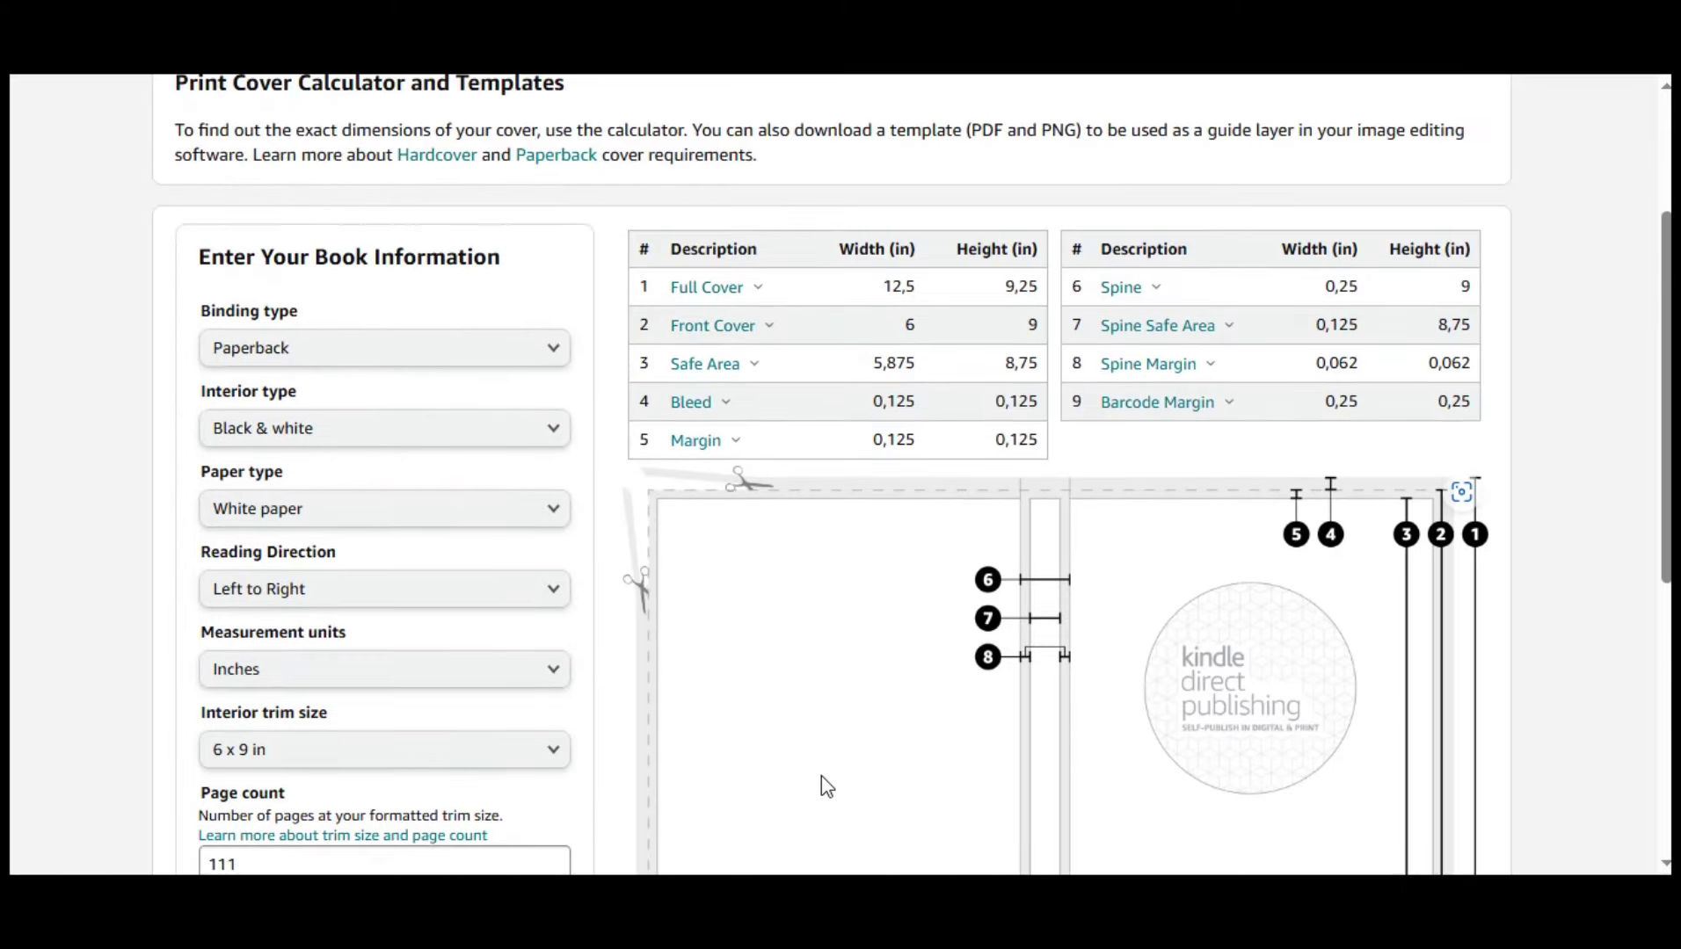
scroll(619, 582, "down", 4)
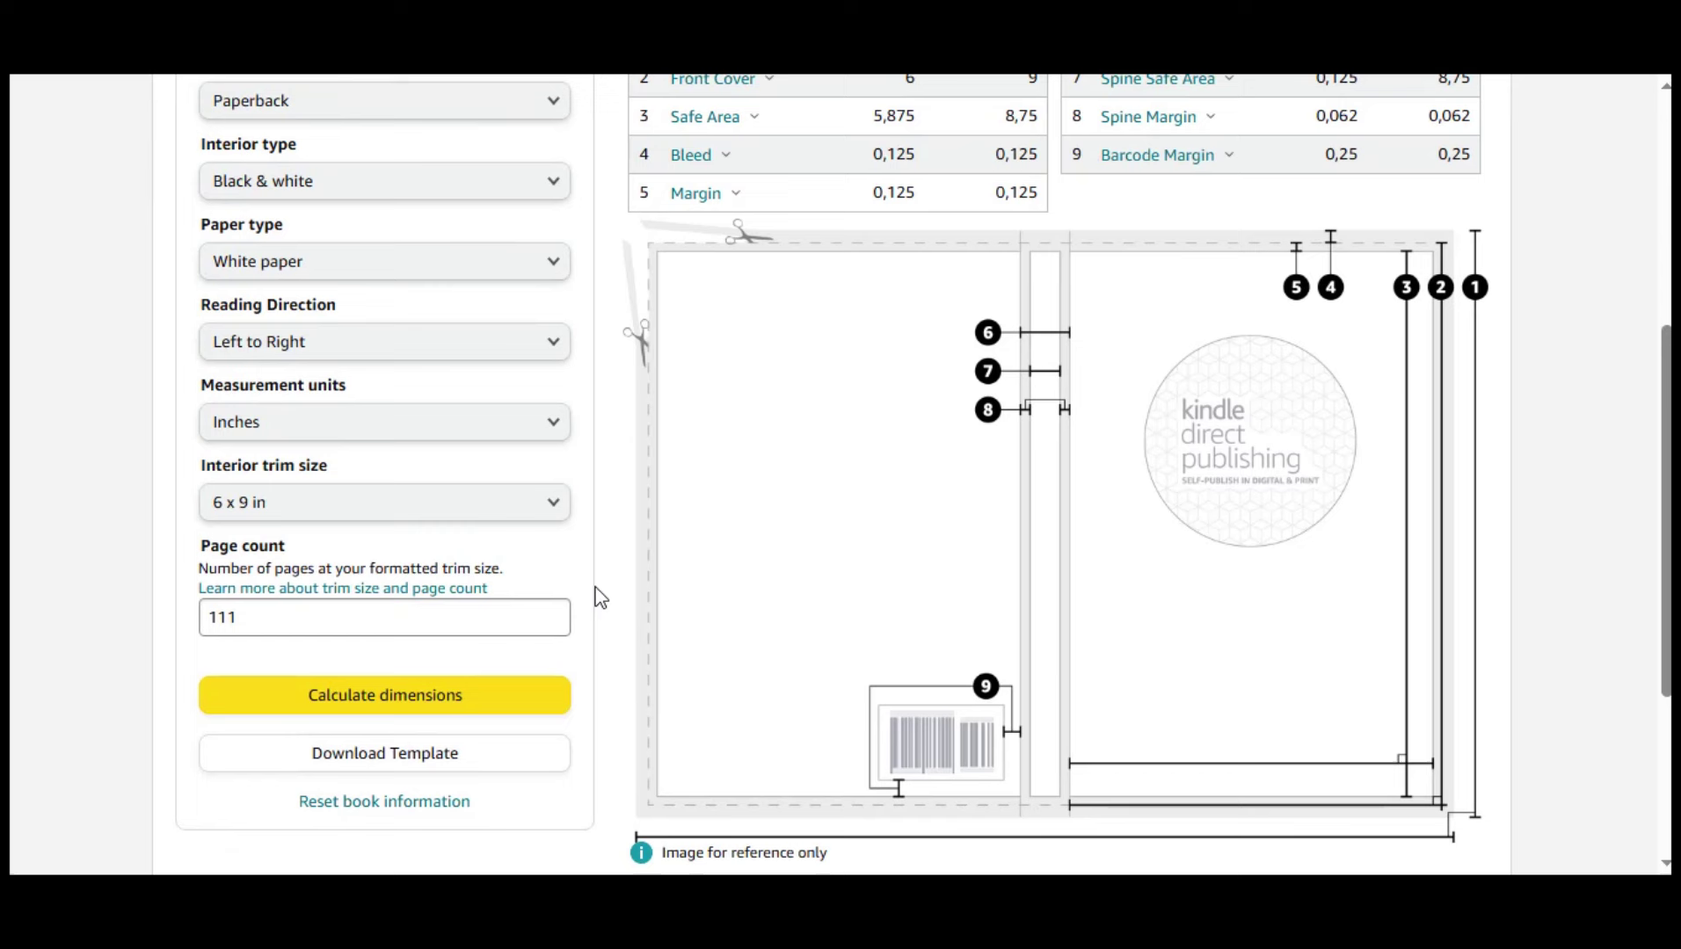
left_click(394, 755)
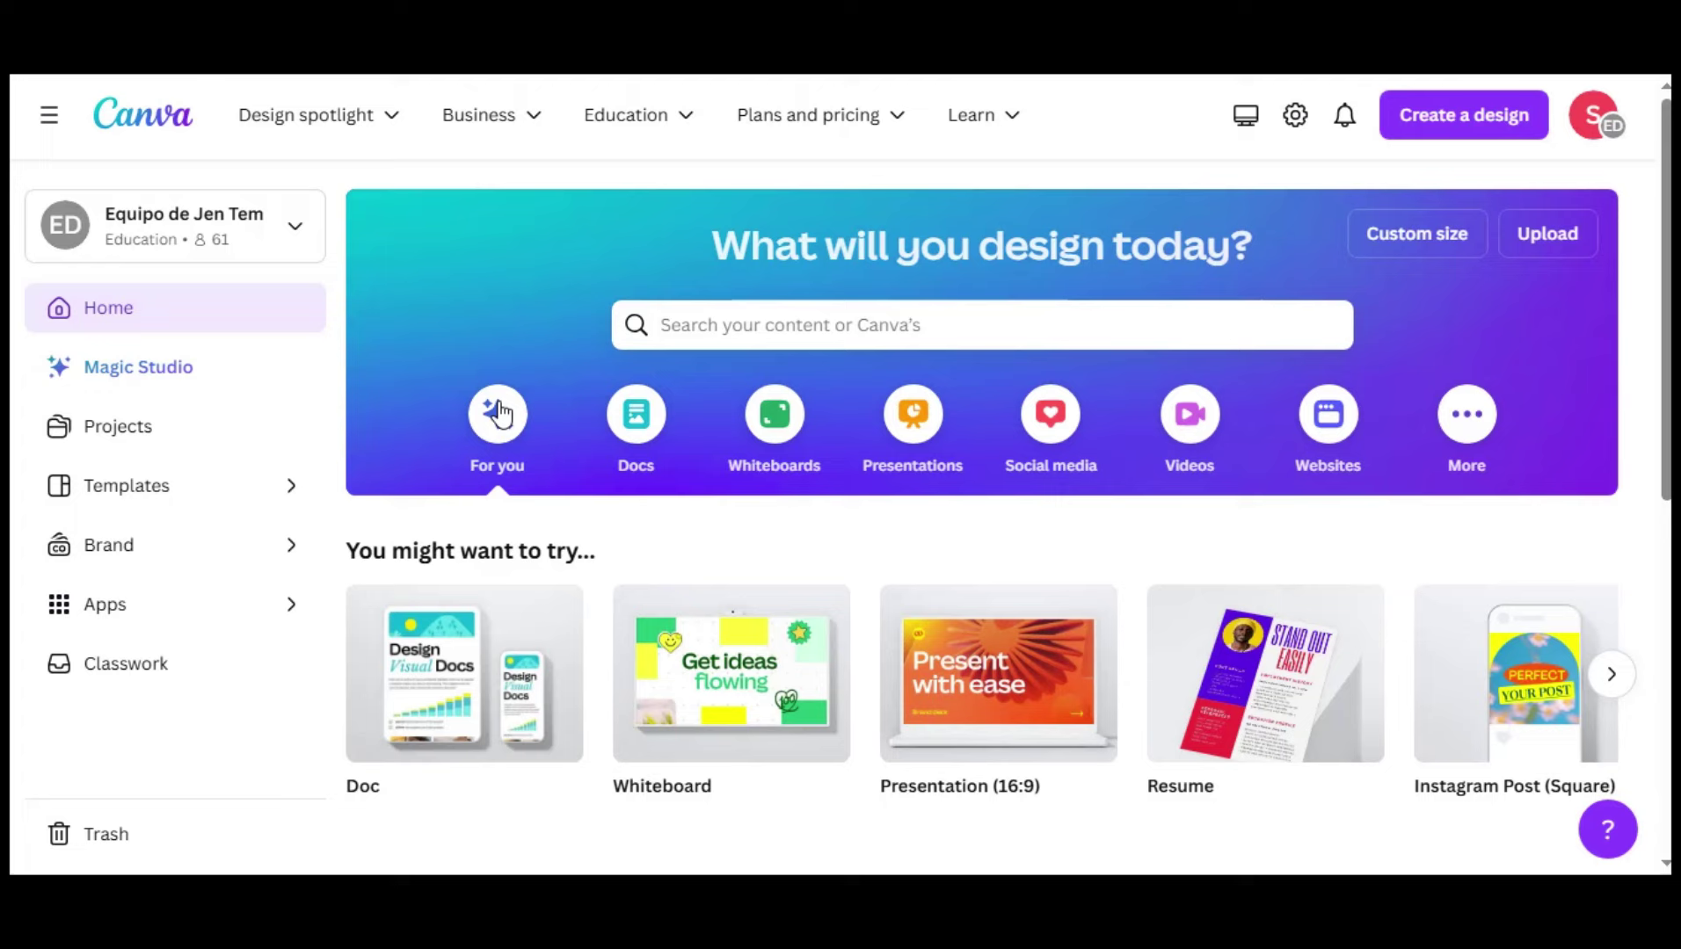
Start a custom-size Canva design of 12.5 × 9.25 inches, copied from the calculator
left_click(1403, 116)
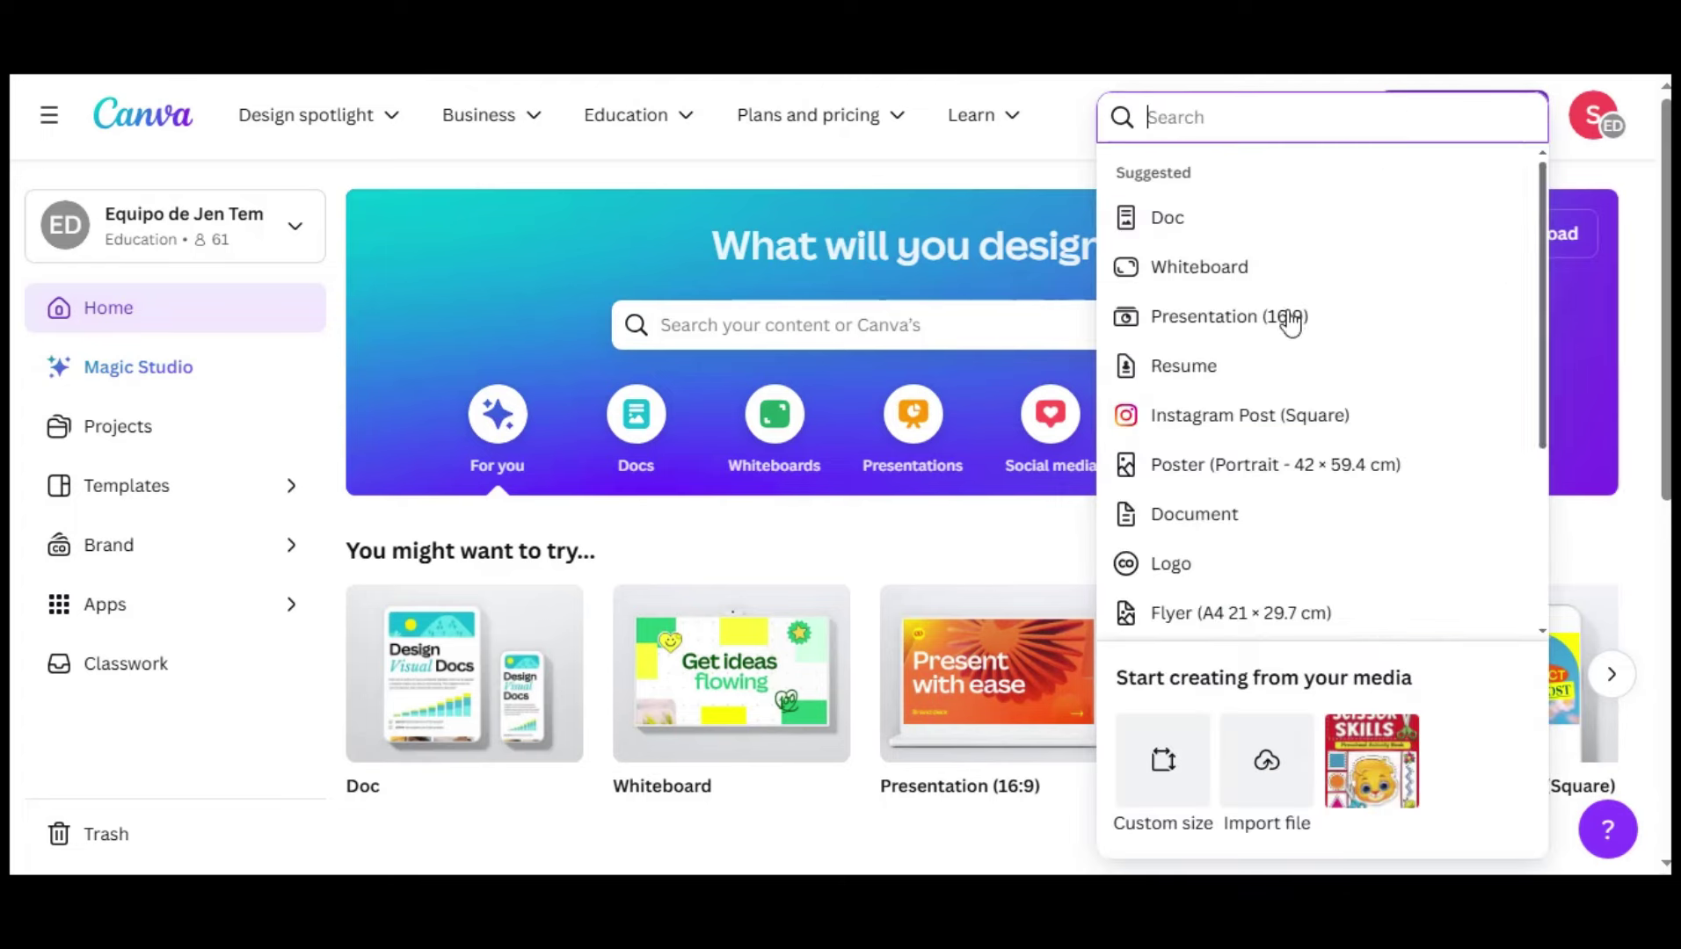
left_click(1157, 763)
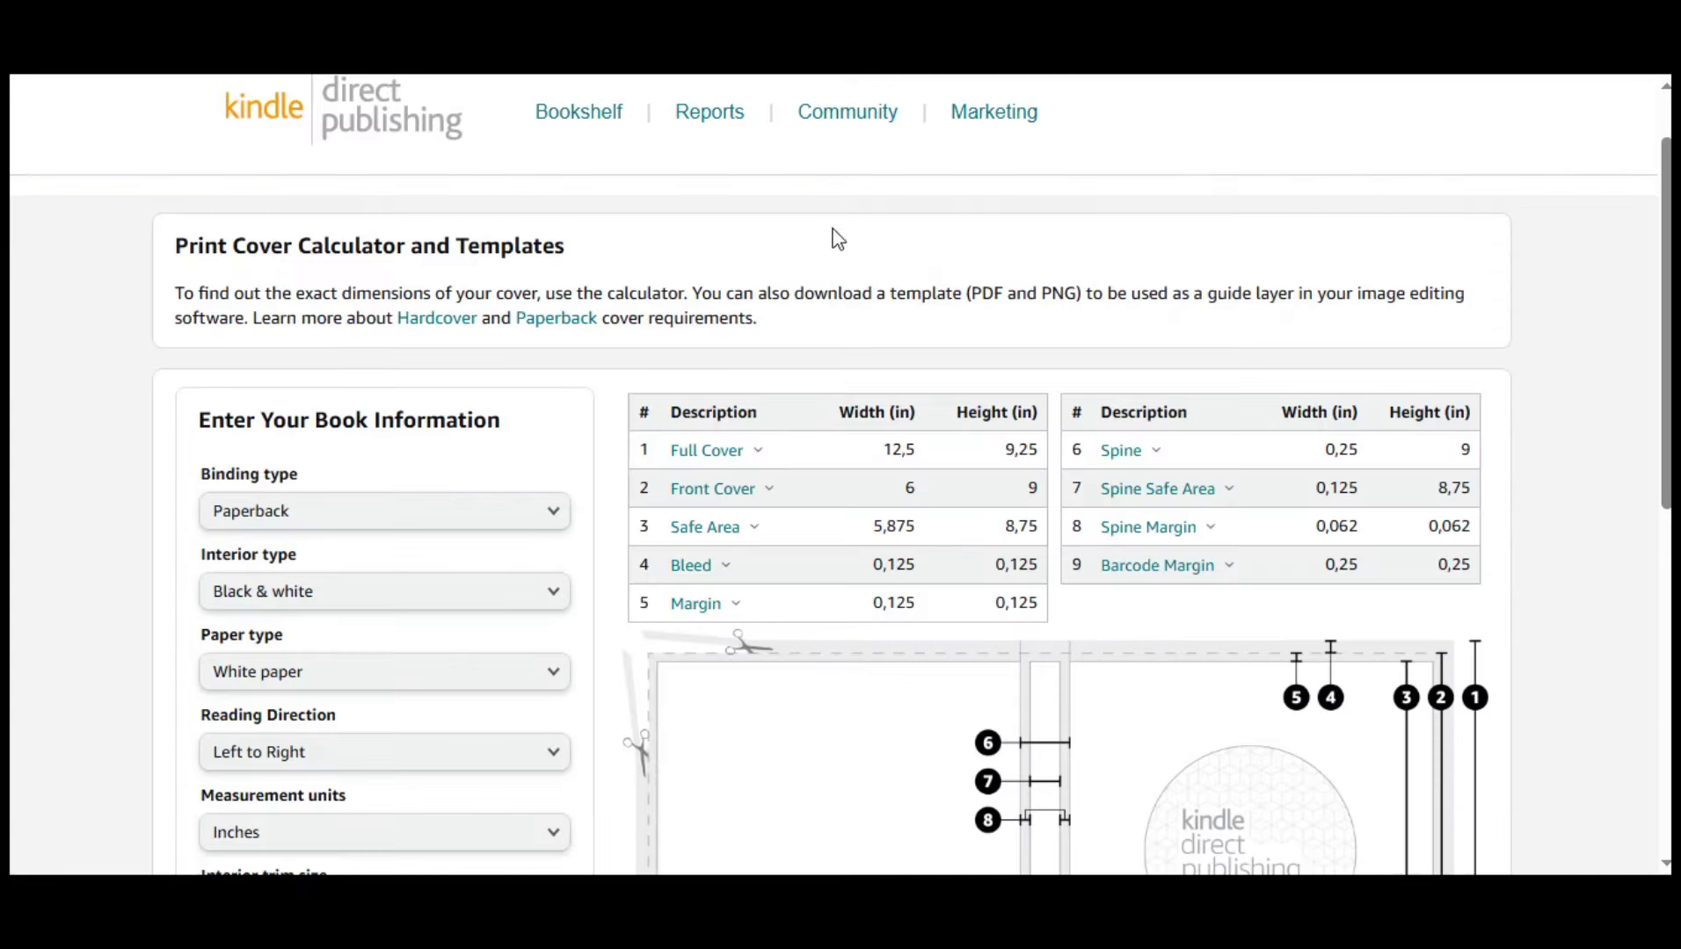
left_click_drag(868, 410, 917, 412)
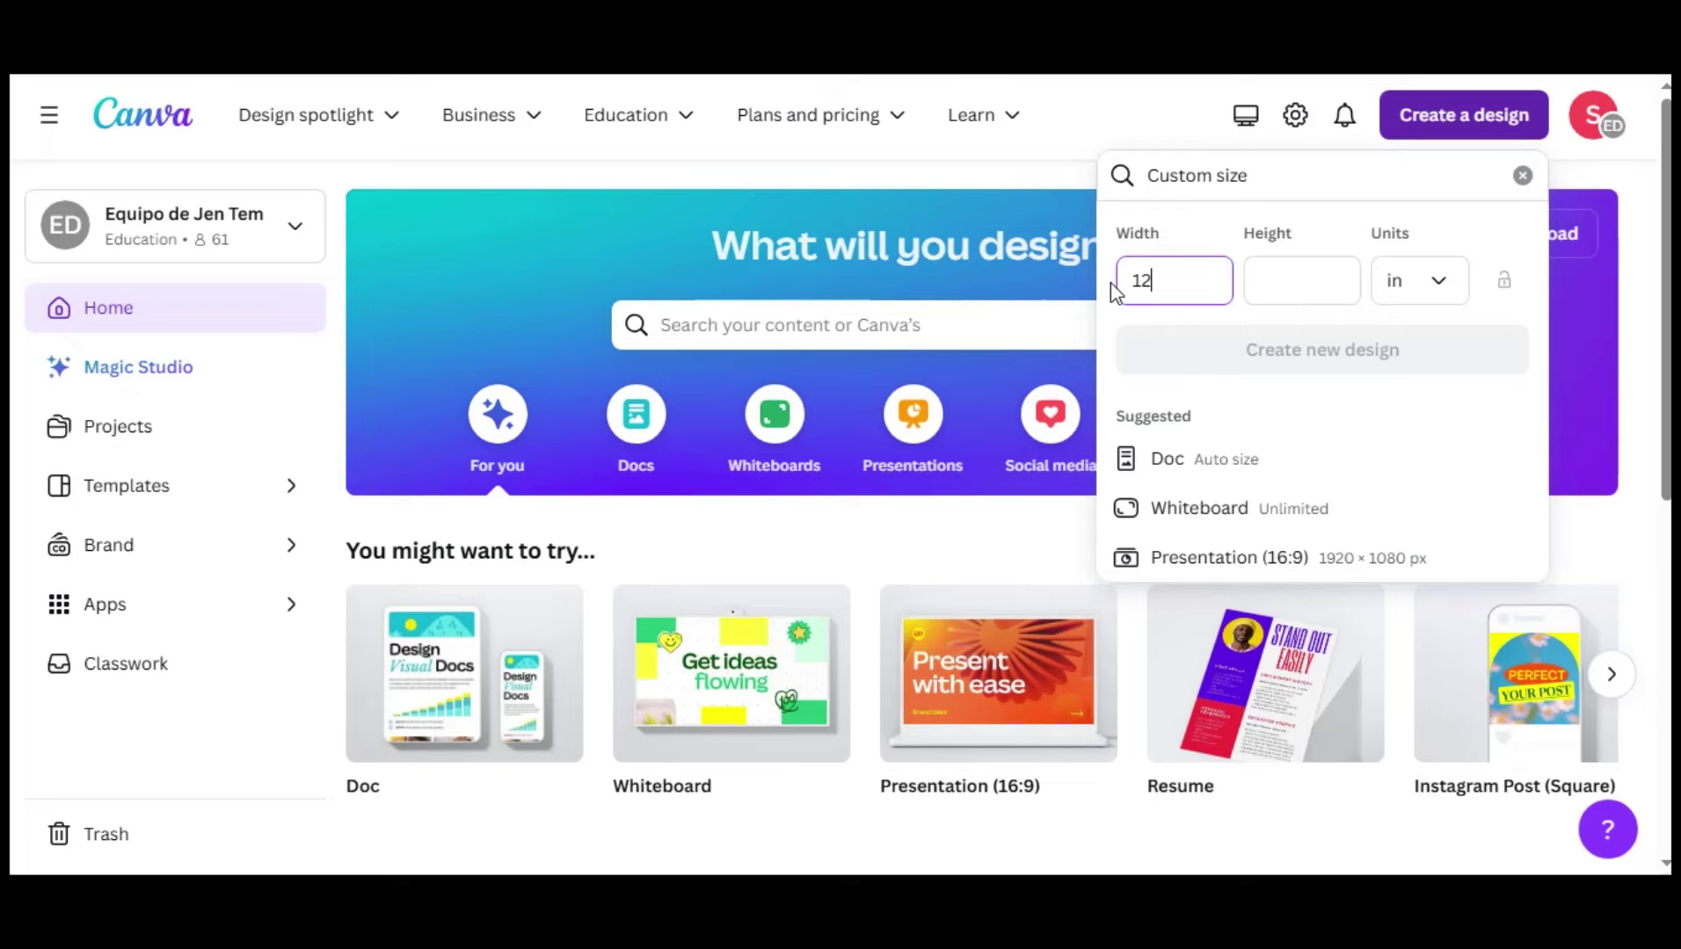
type("5")
left_click(1304, 286)
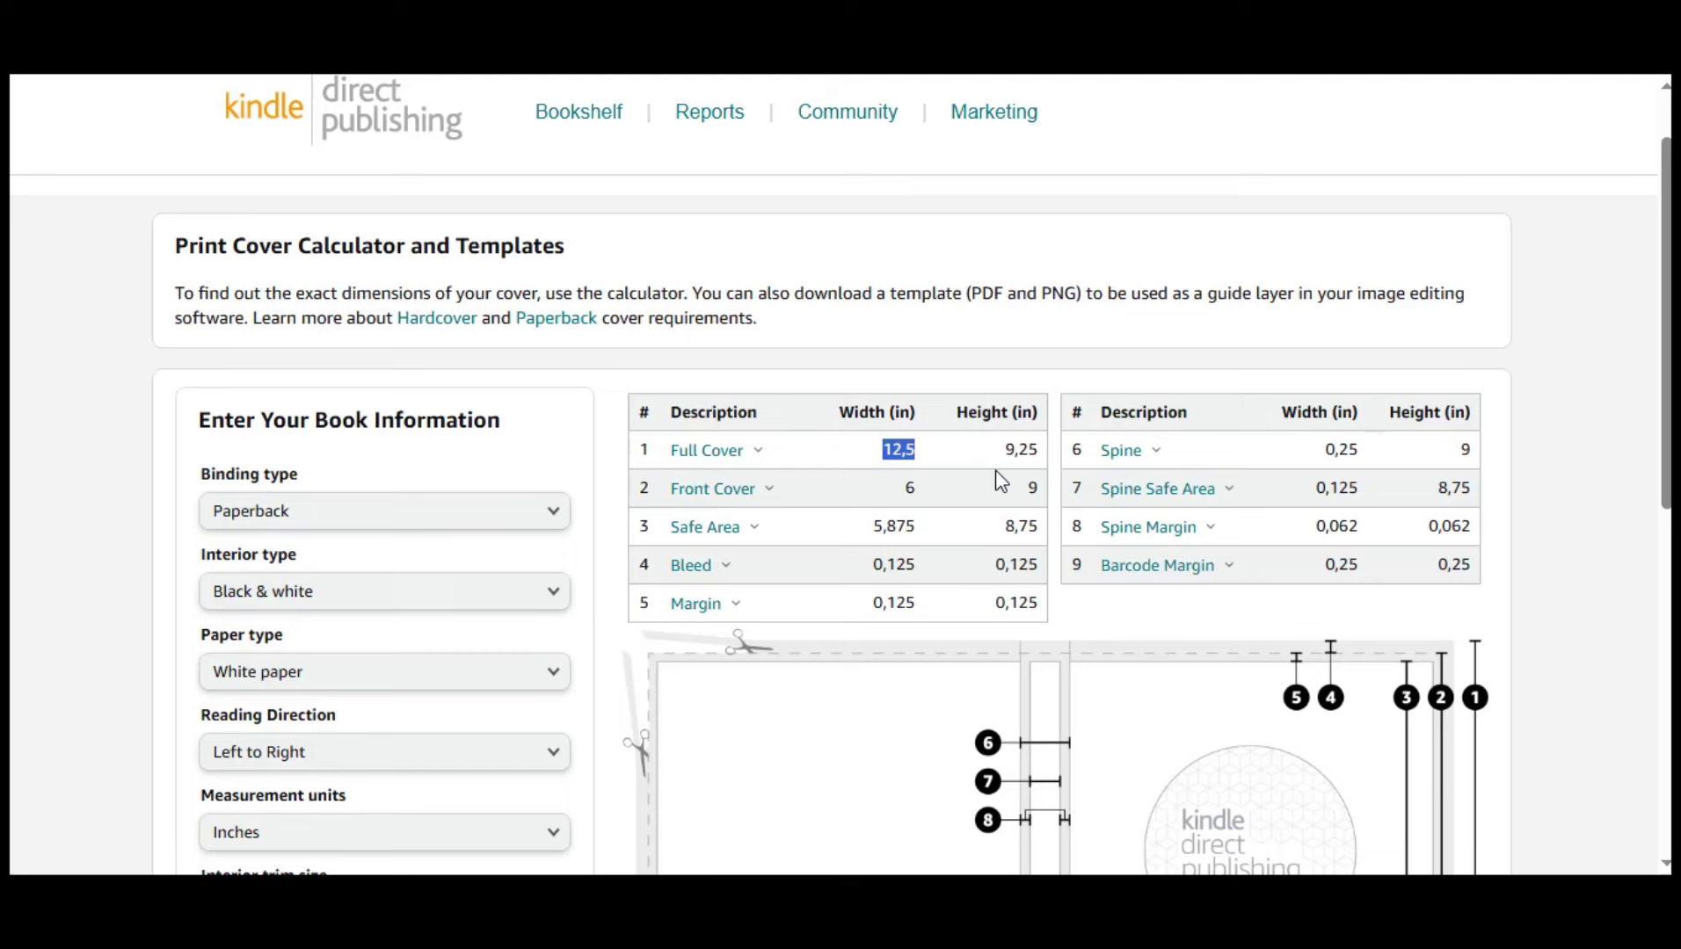
type("9")
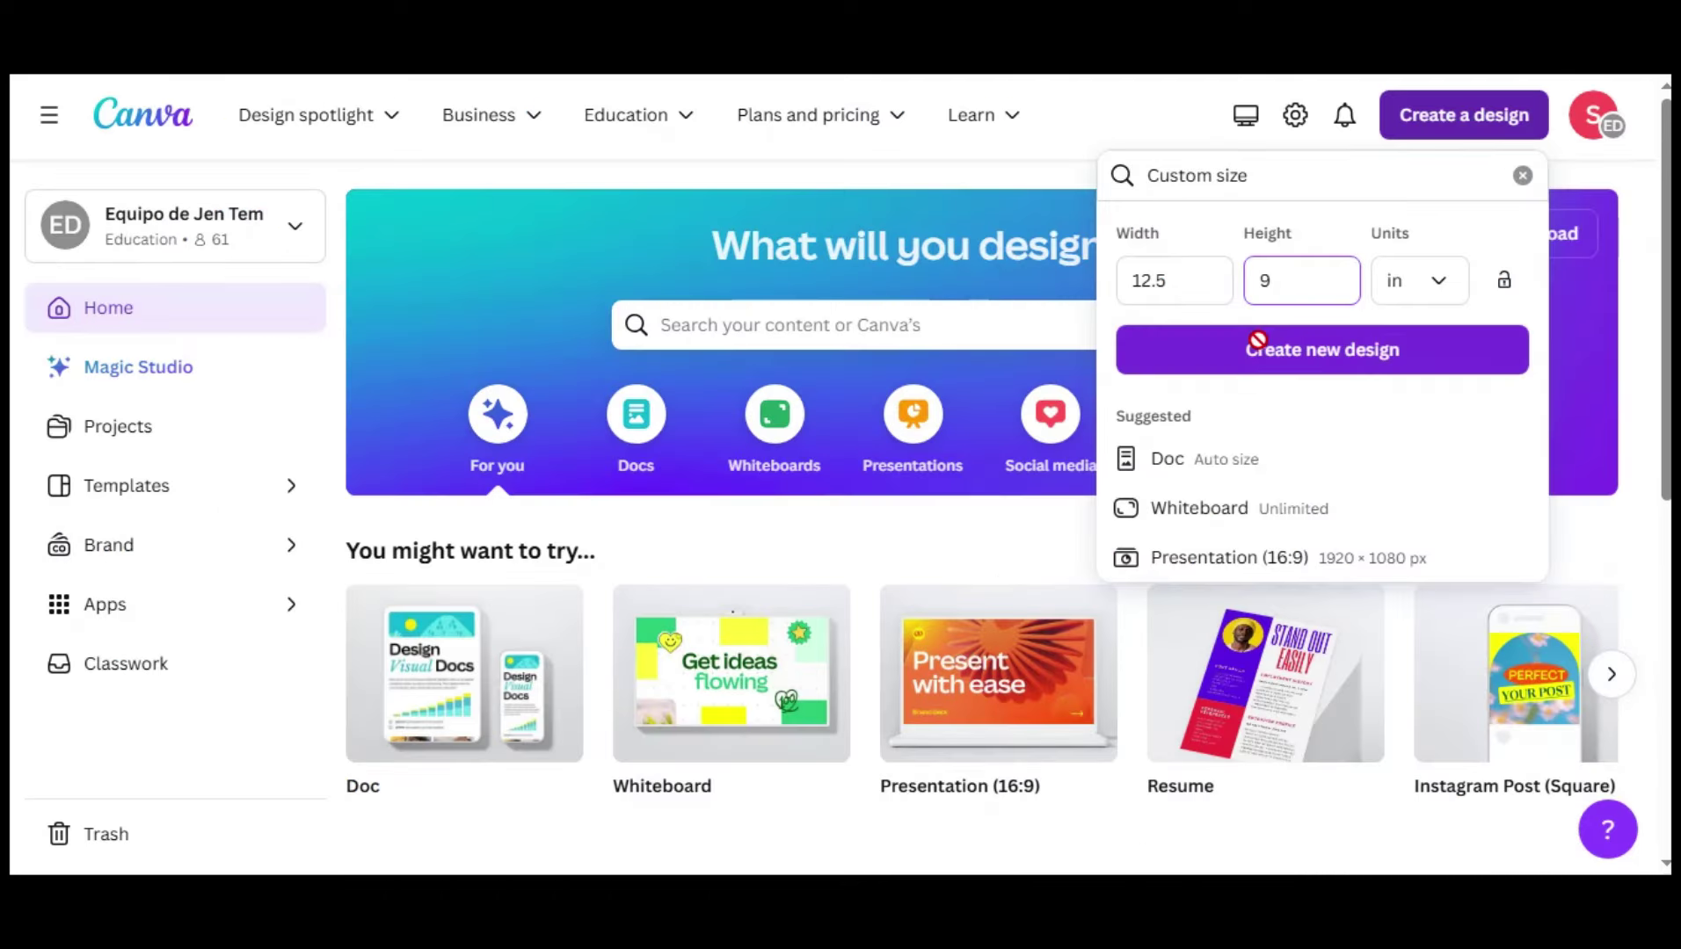
type(".")
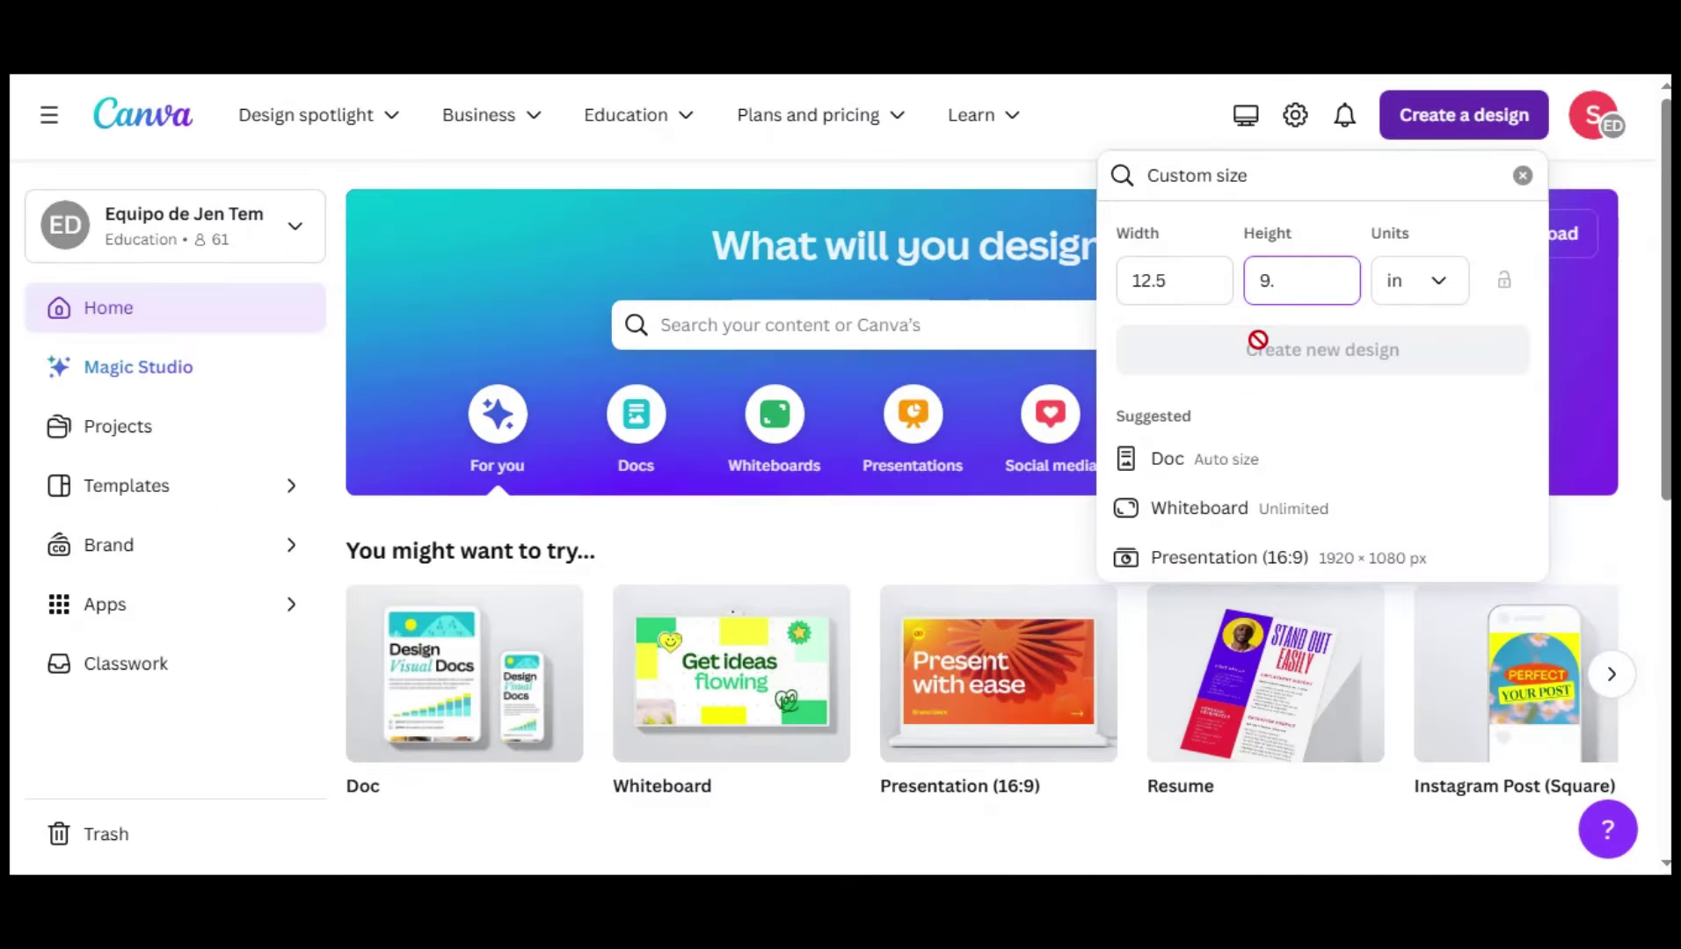
type("25")
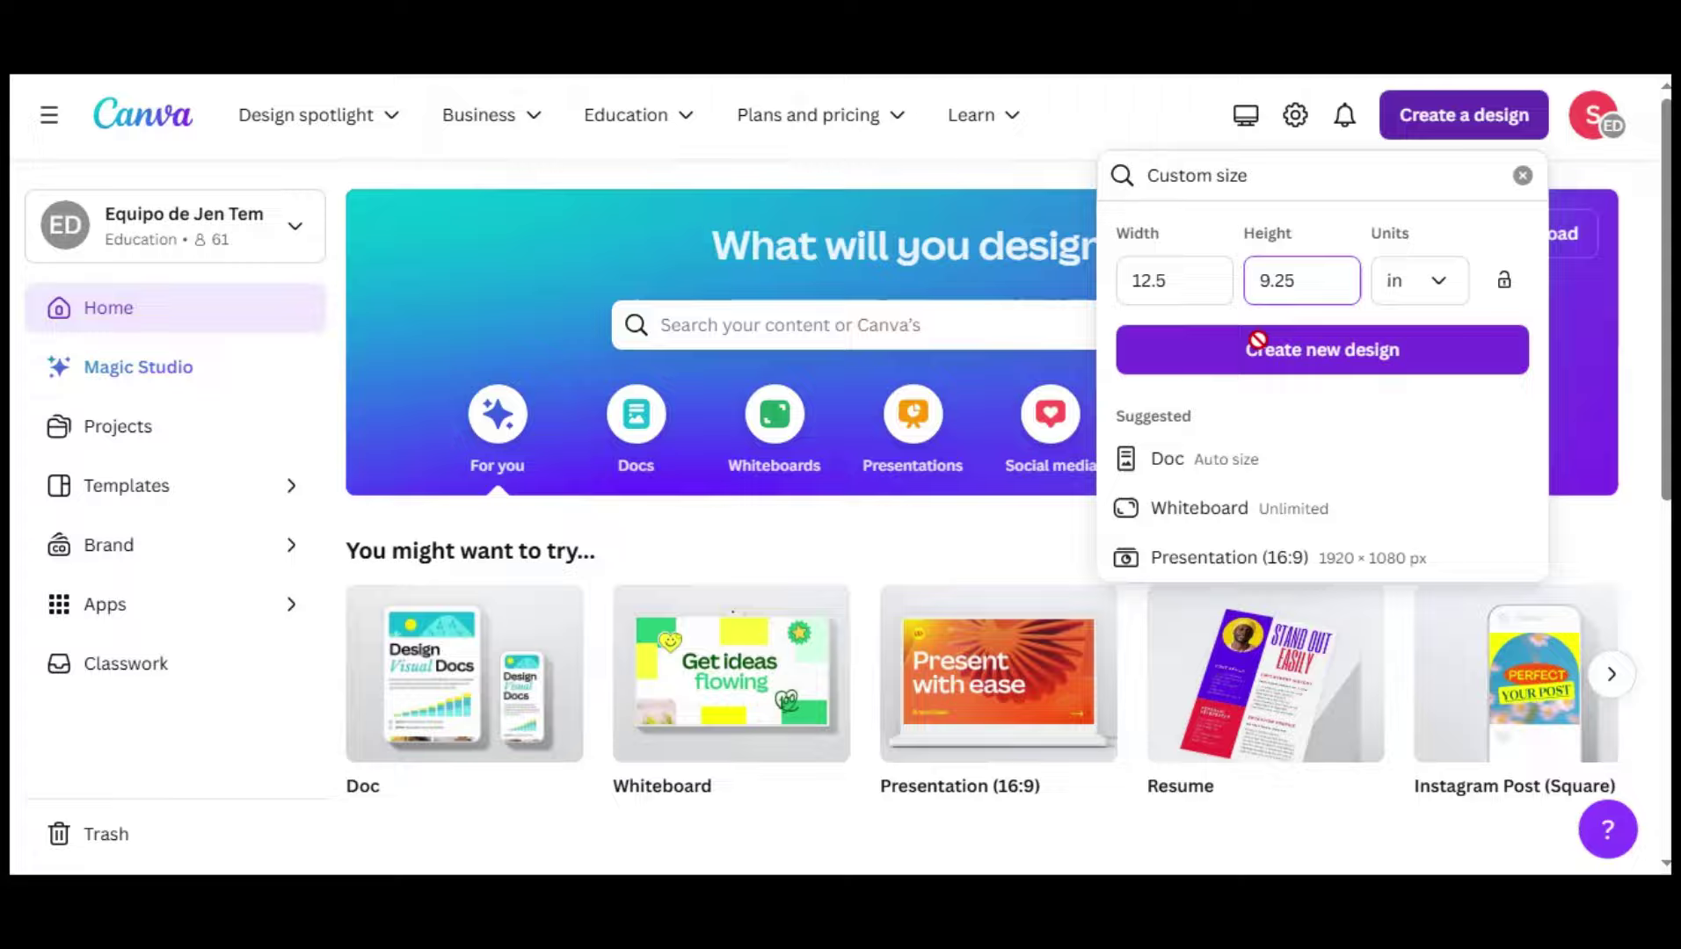
Create the blank design and upload the KDP template image from the PAPERBACK folder
left_click(1257, 343)
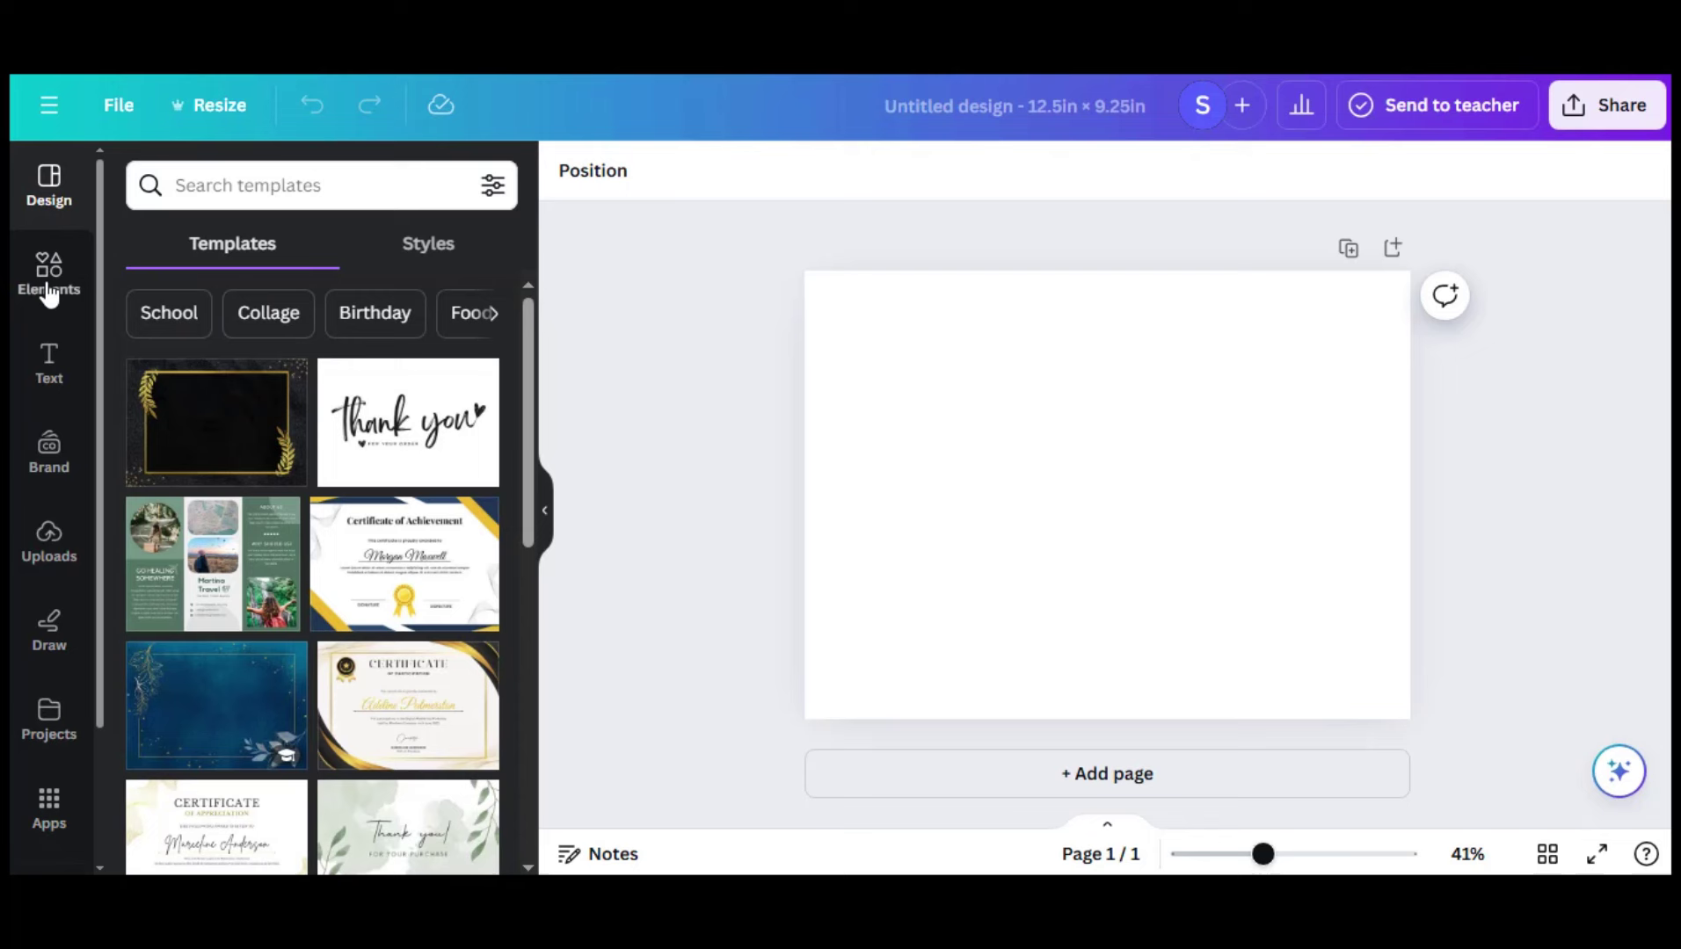
left_click(47, 563)
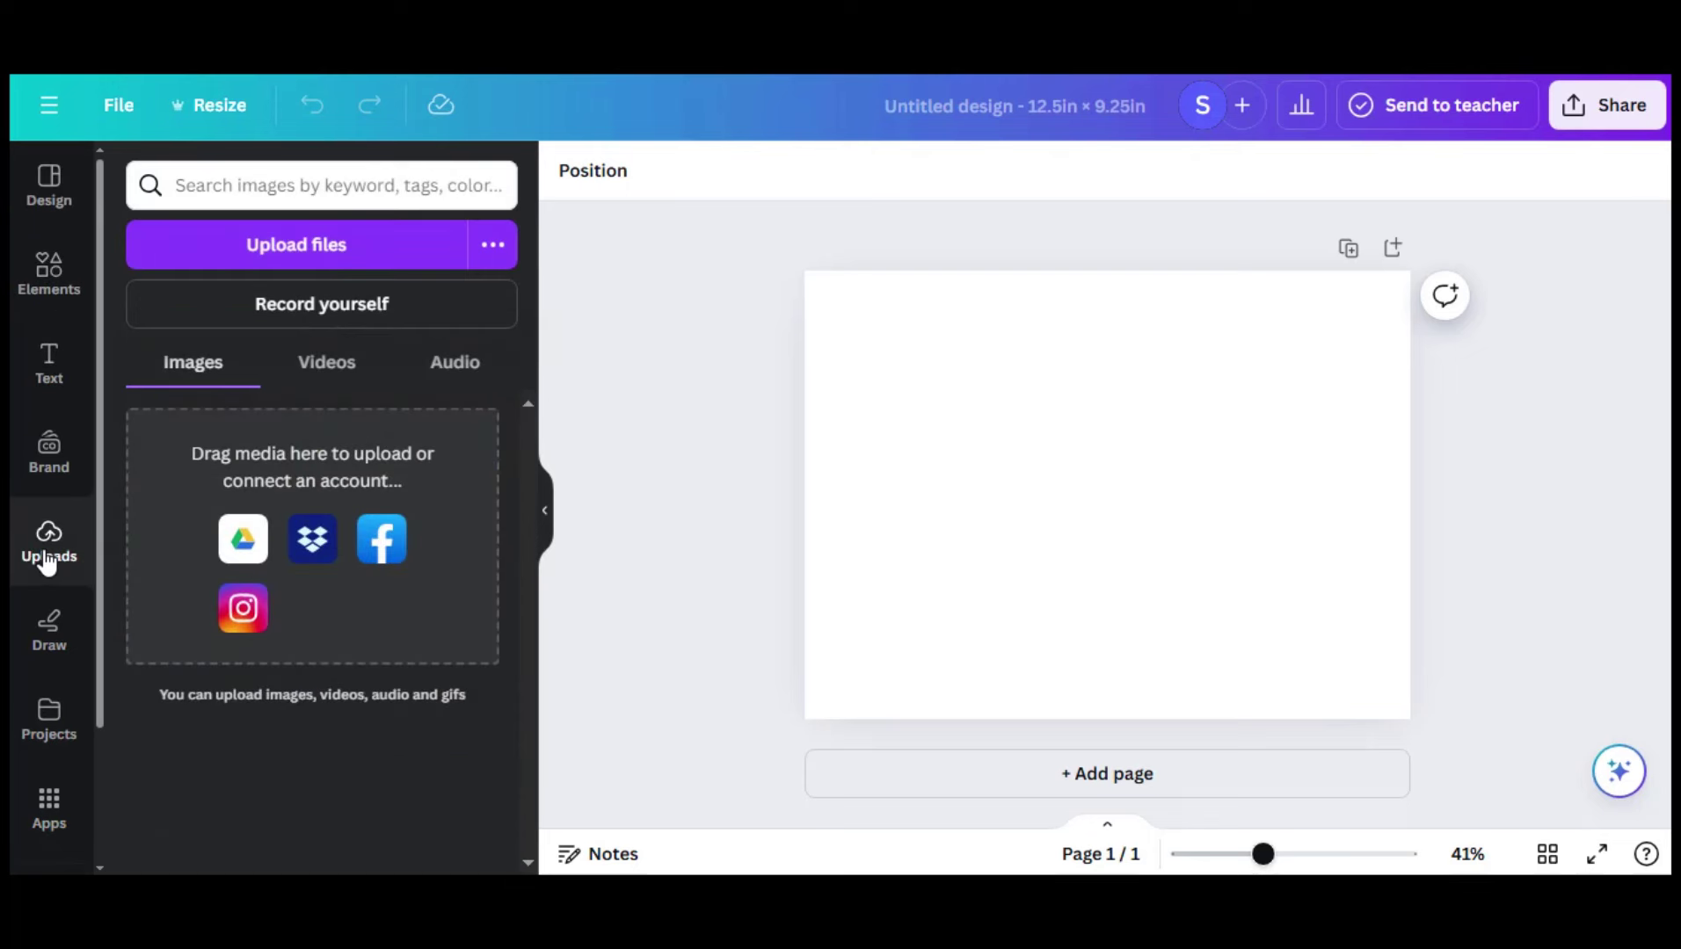
left_click(289, 246)
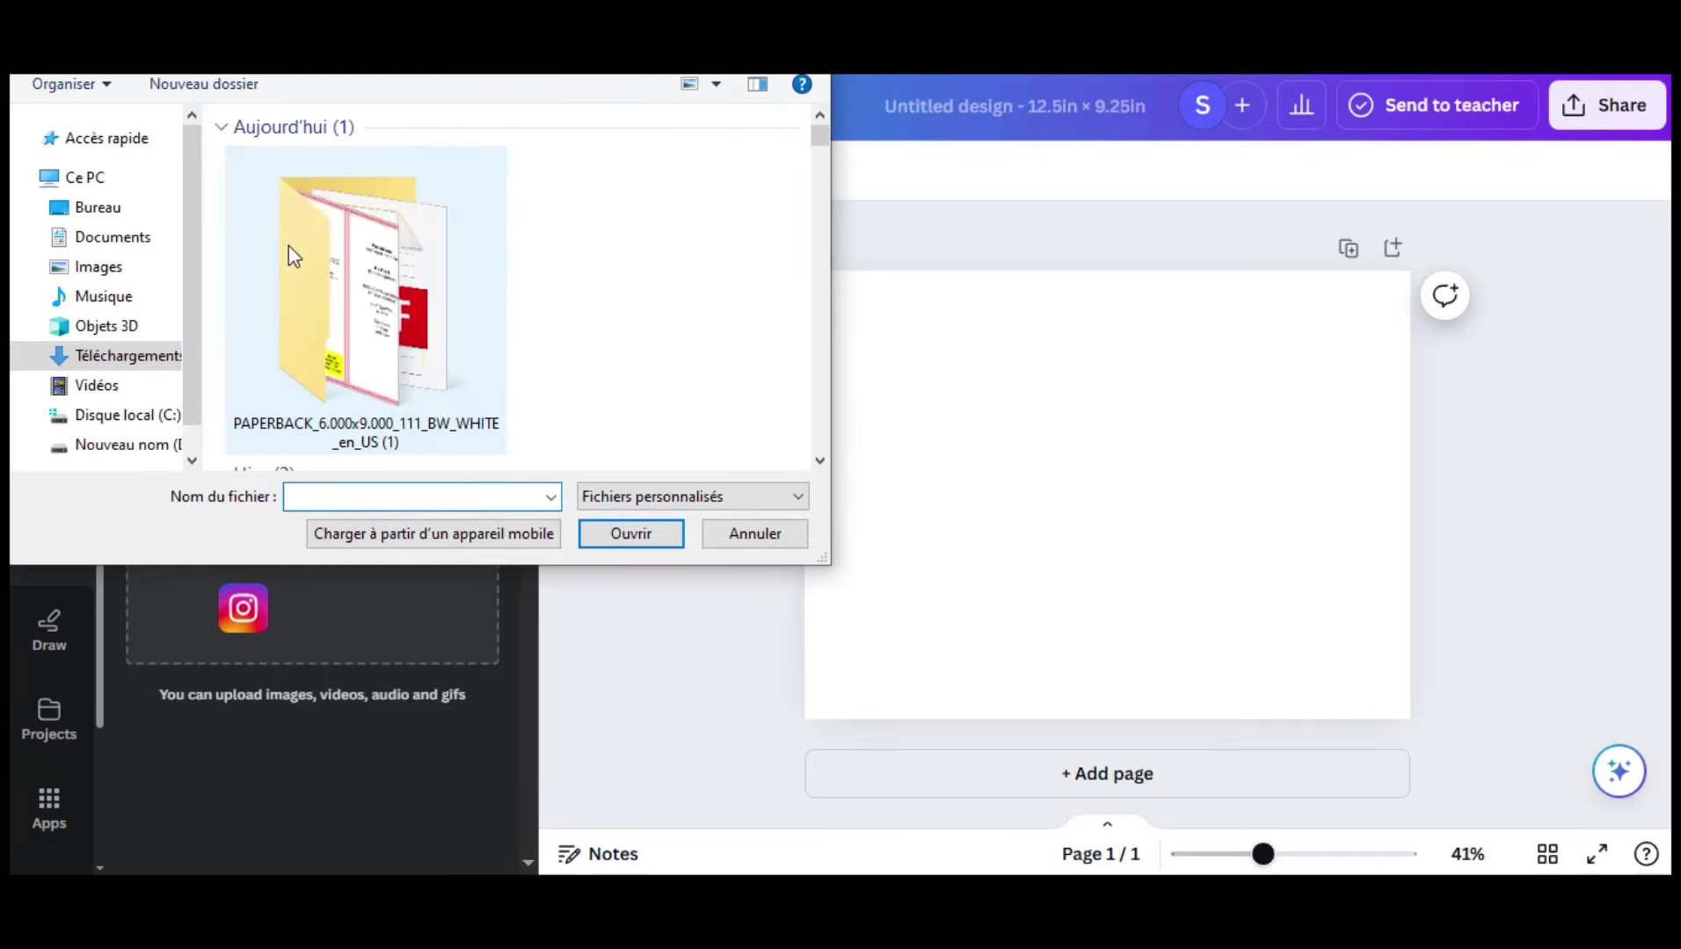
double_click(357, 262)
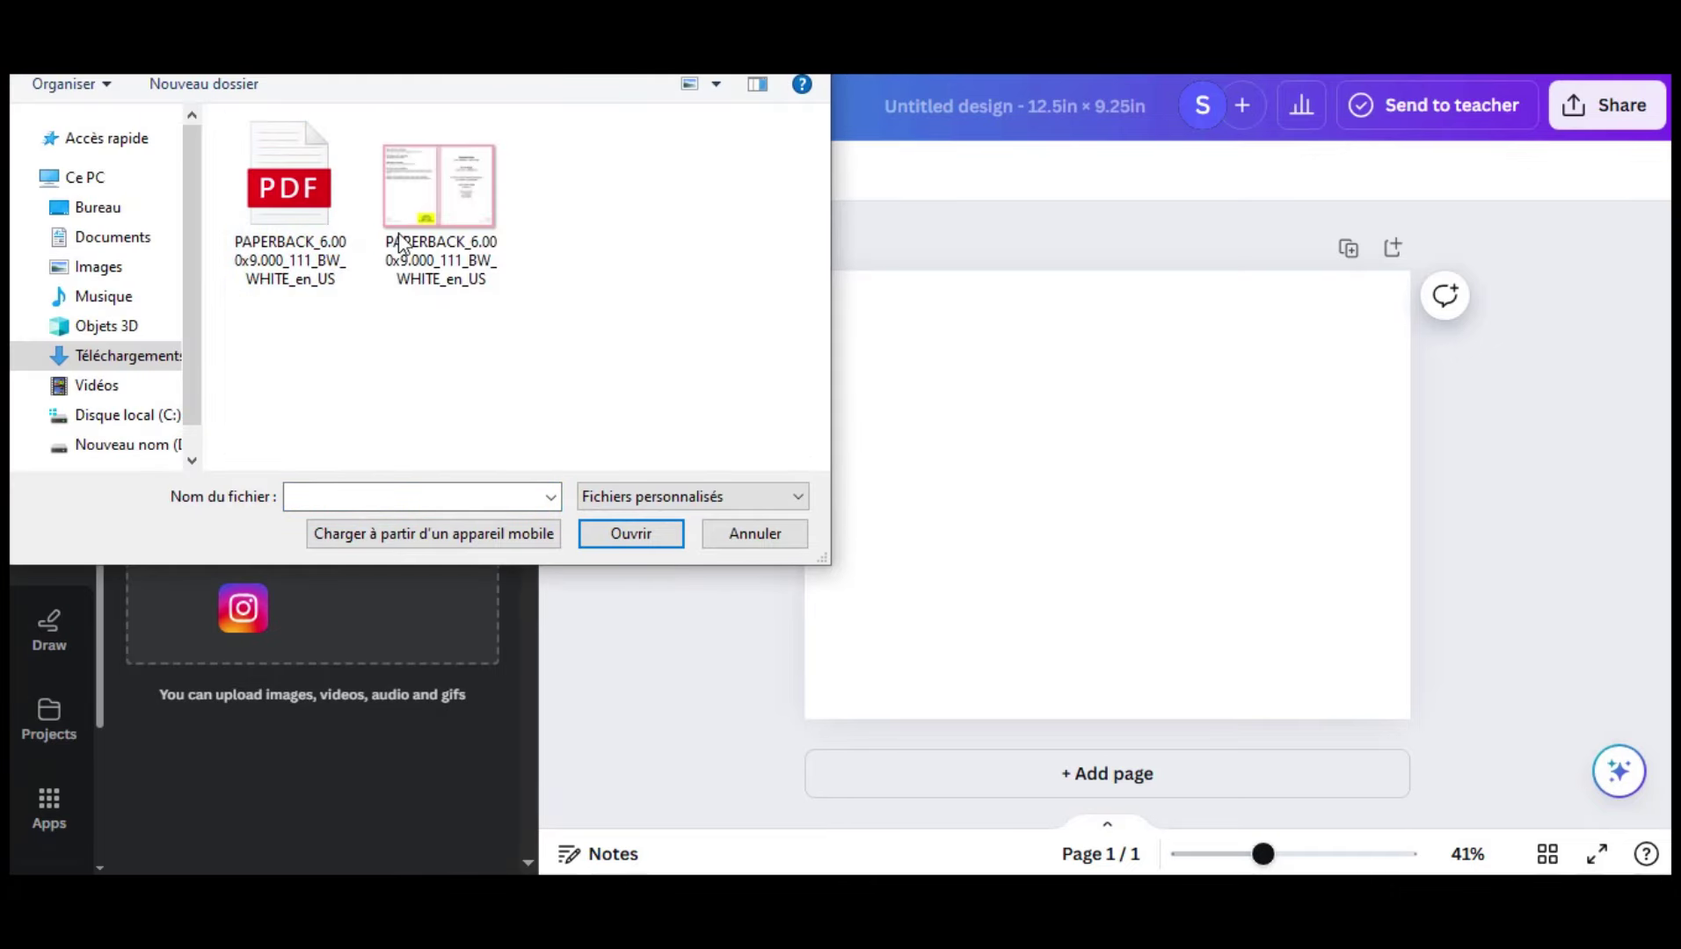
left_click(447, 229)
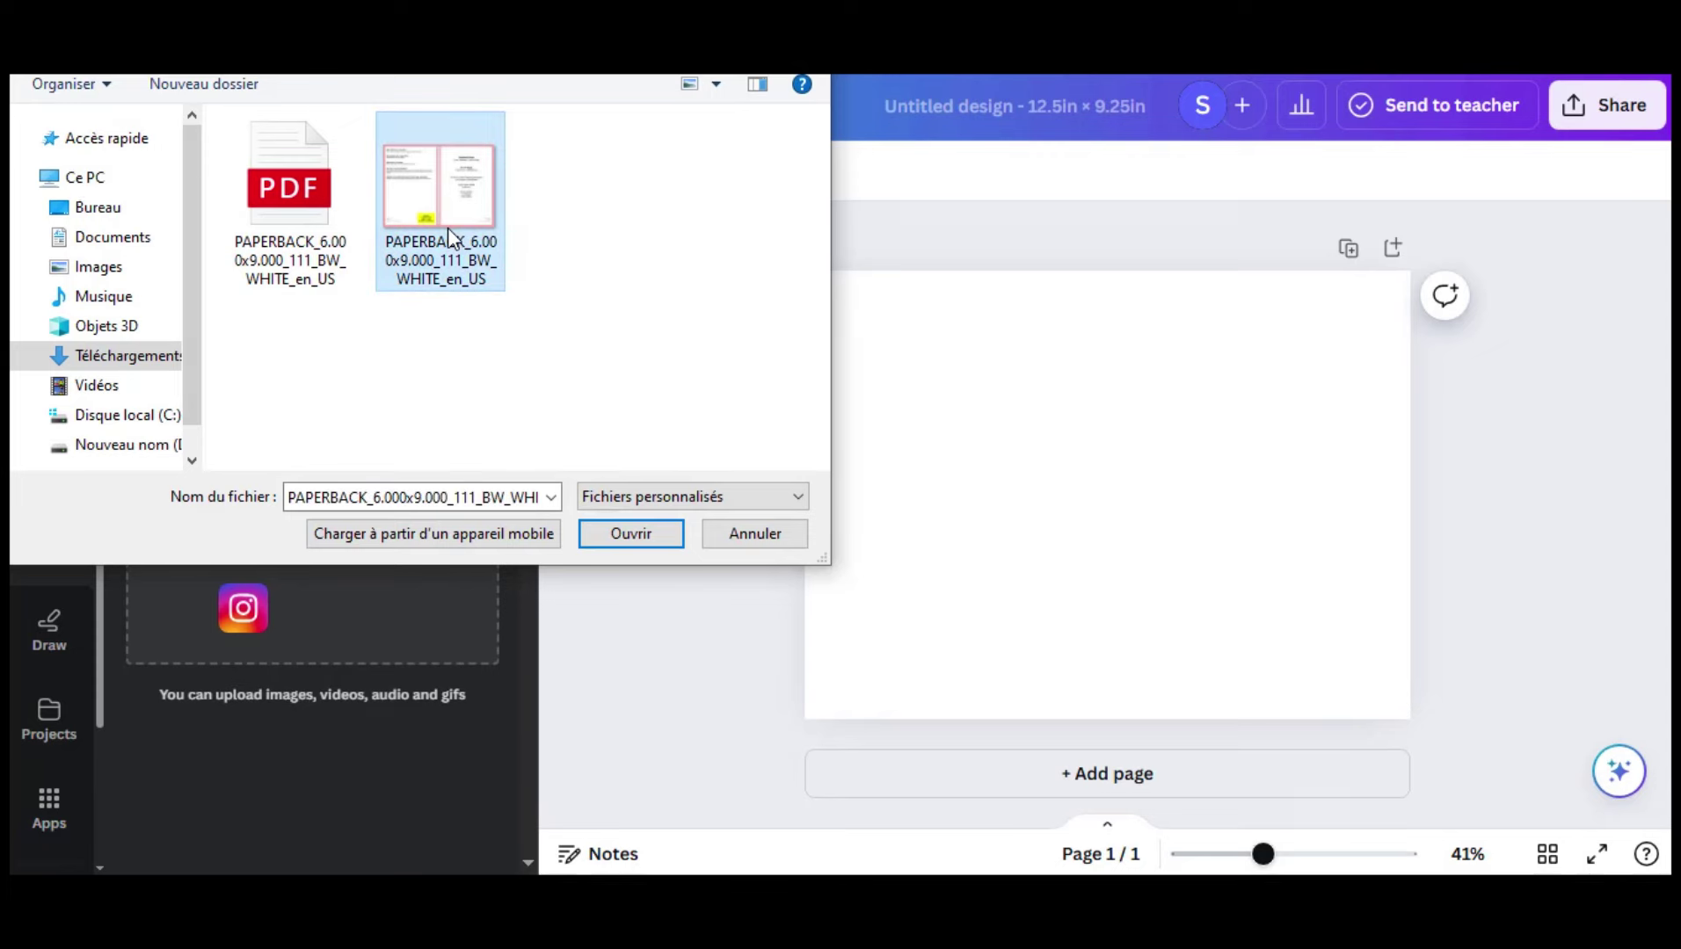
double_click(448, 228)
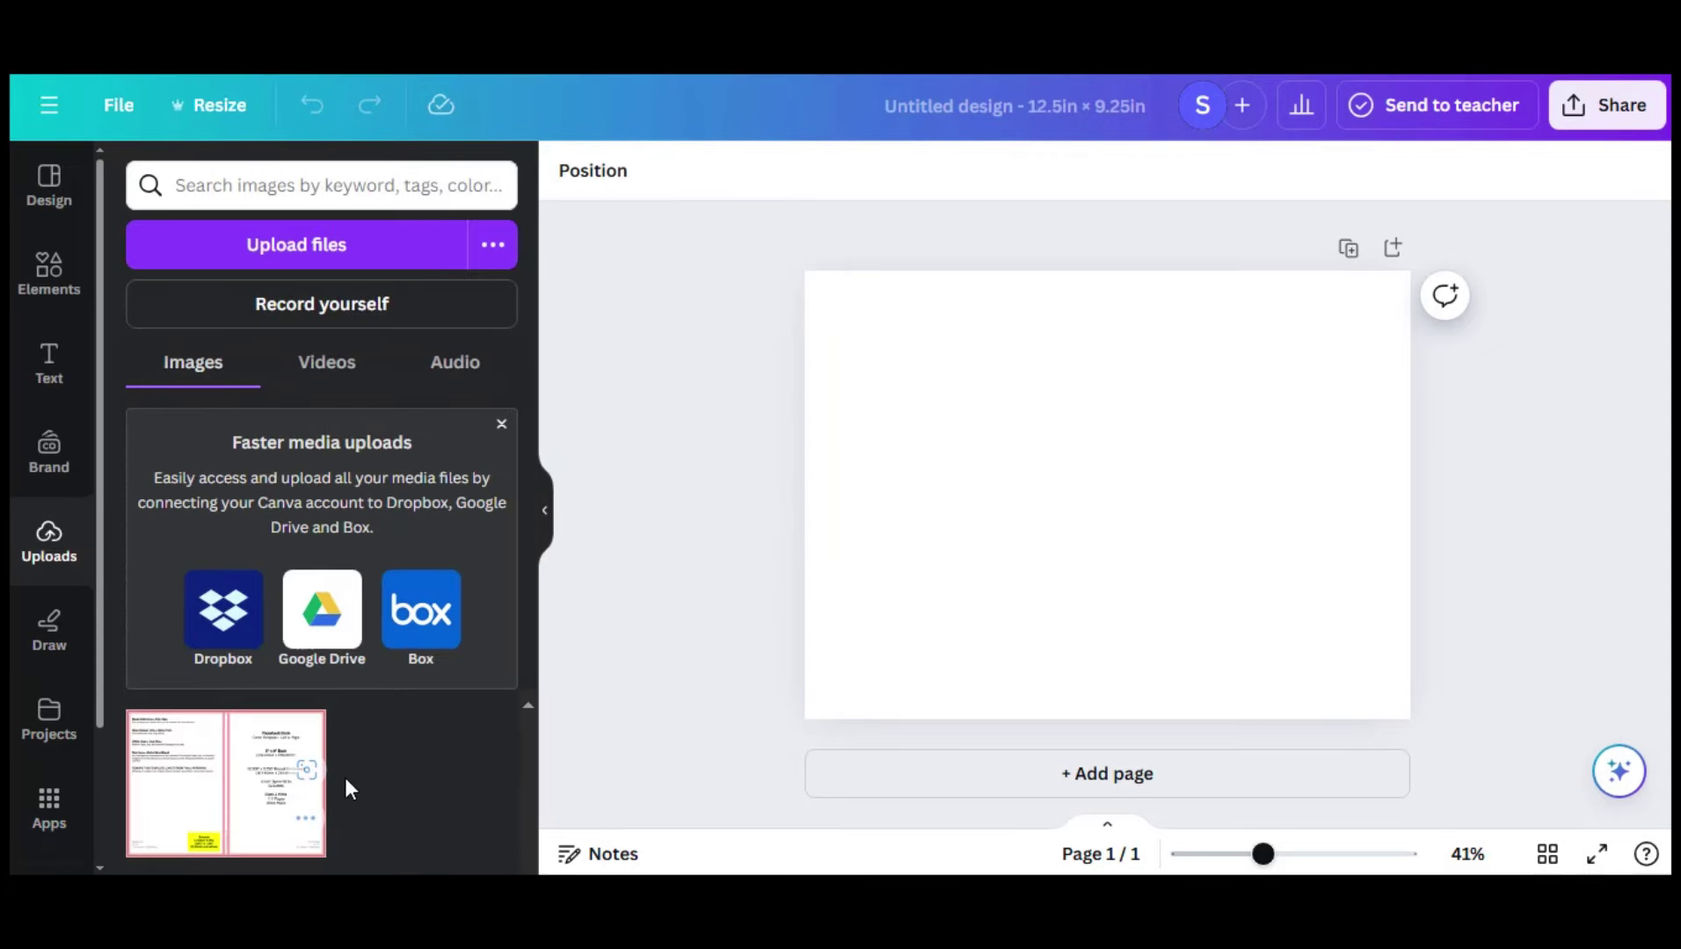
Place the uploaded KDP template on the page and stretch it edge to edge
mouse_move(224, 784)
left_click_drag(261, 788, 954, 658)
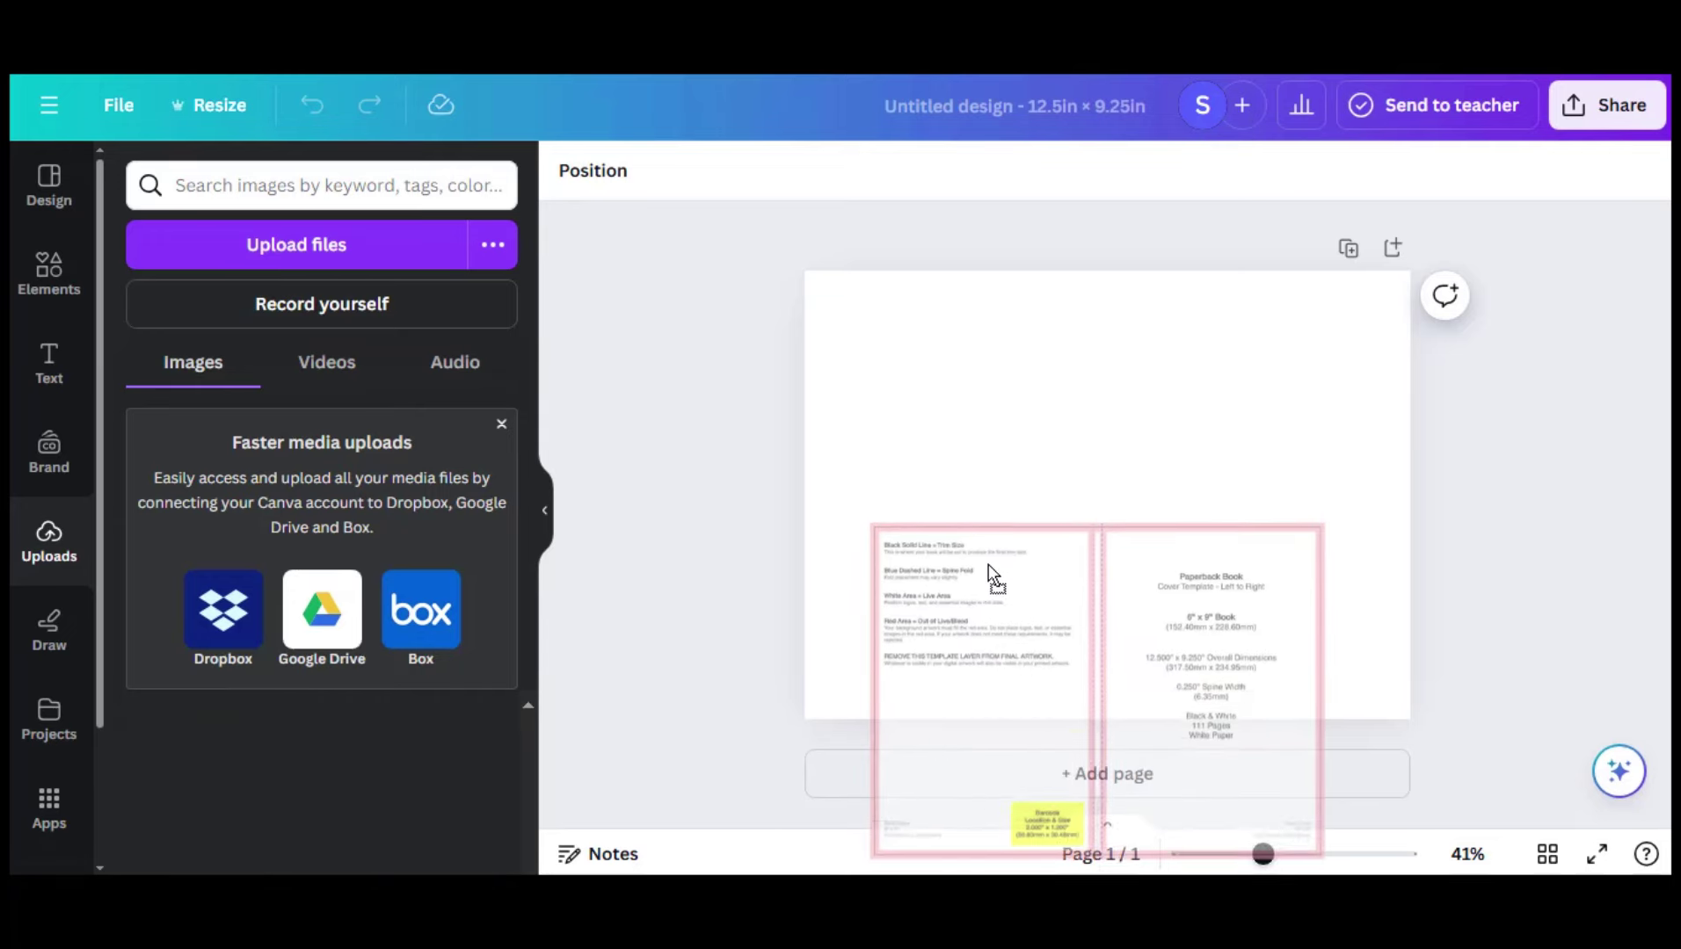
left_click_drag(954, 657, 943, 414)
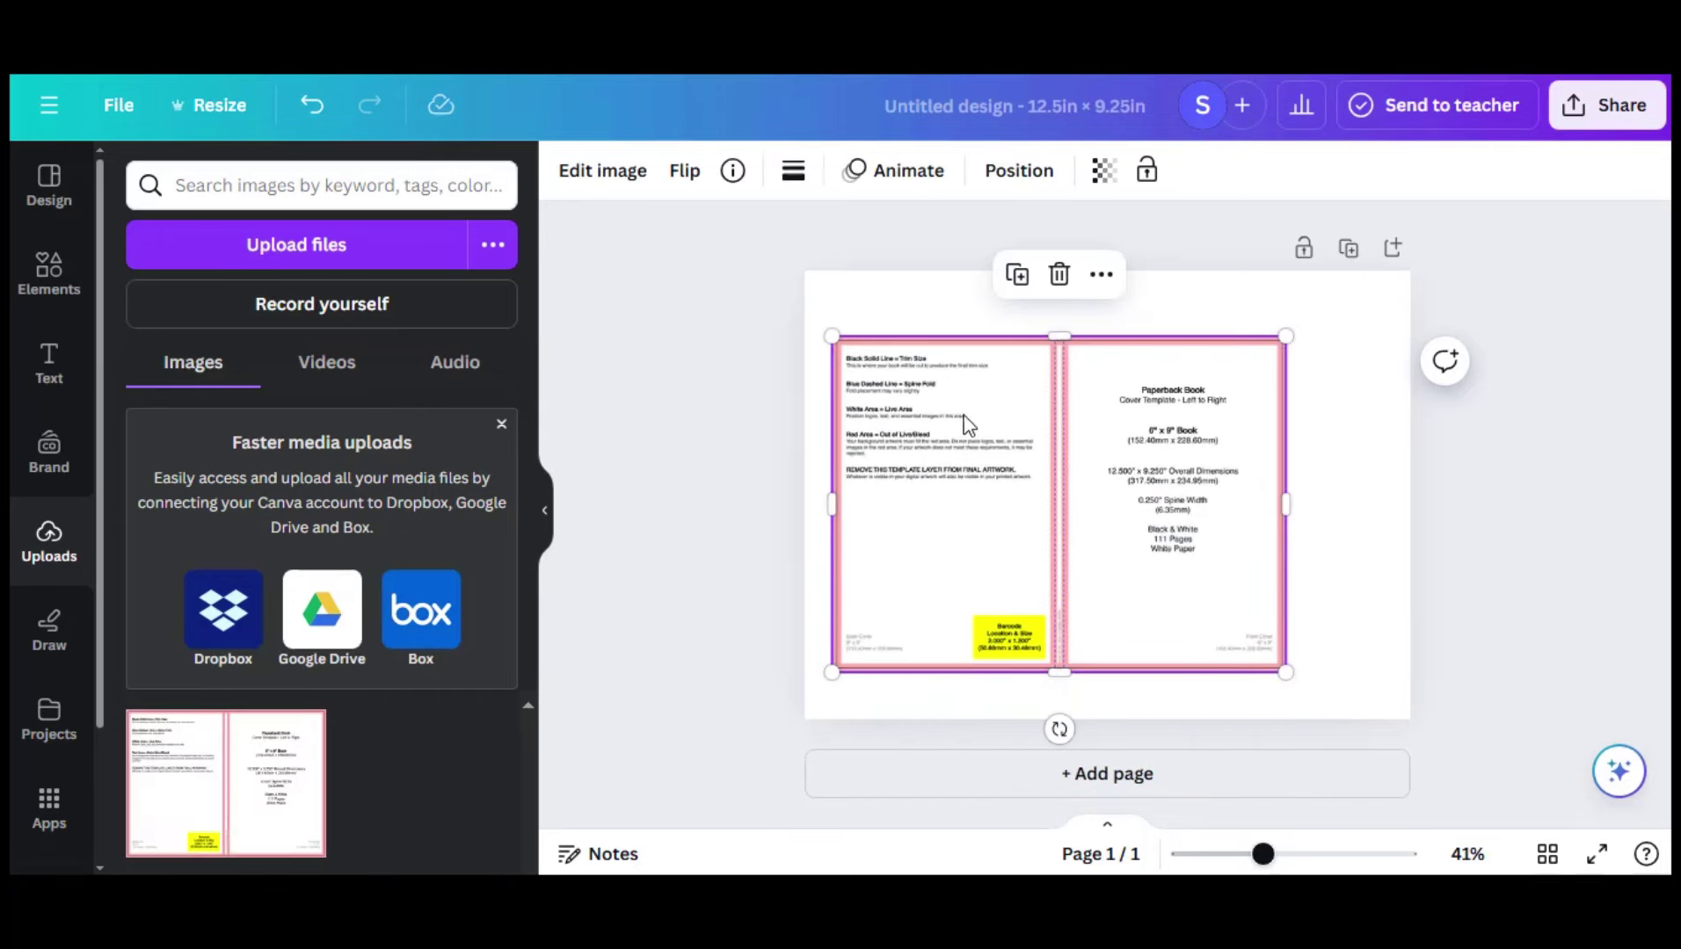
left_click_drag(985, 496, 1113, 426)
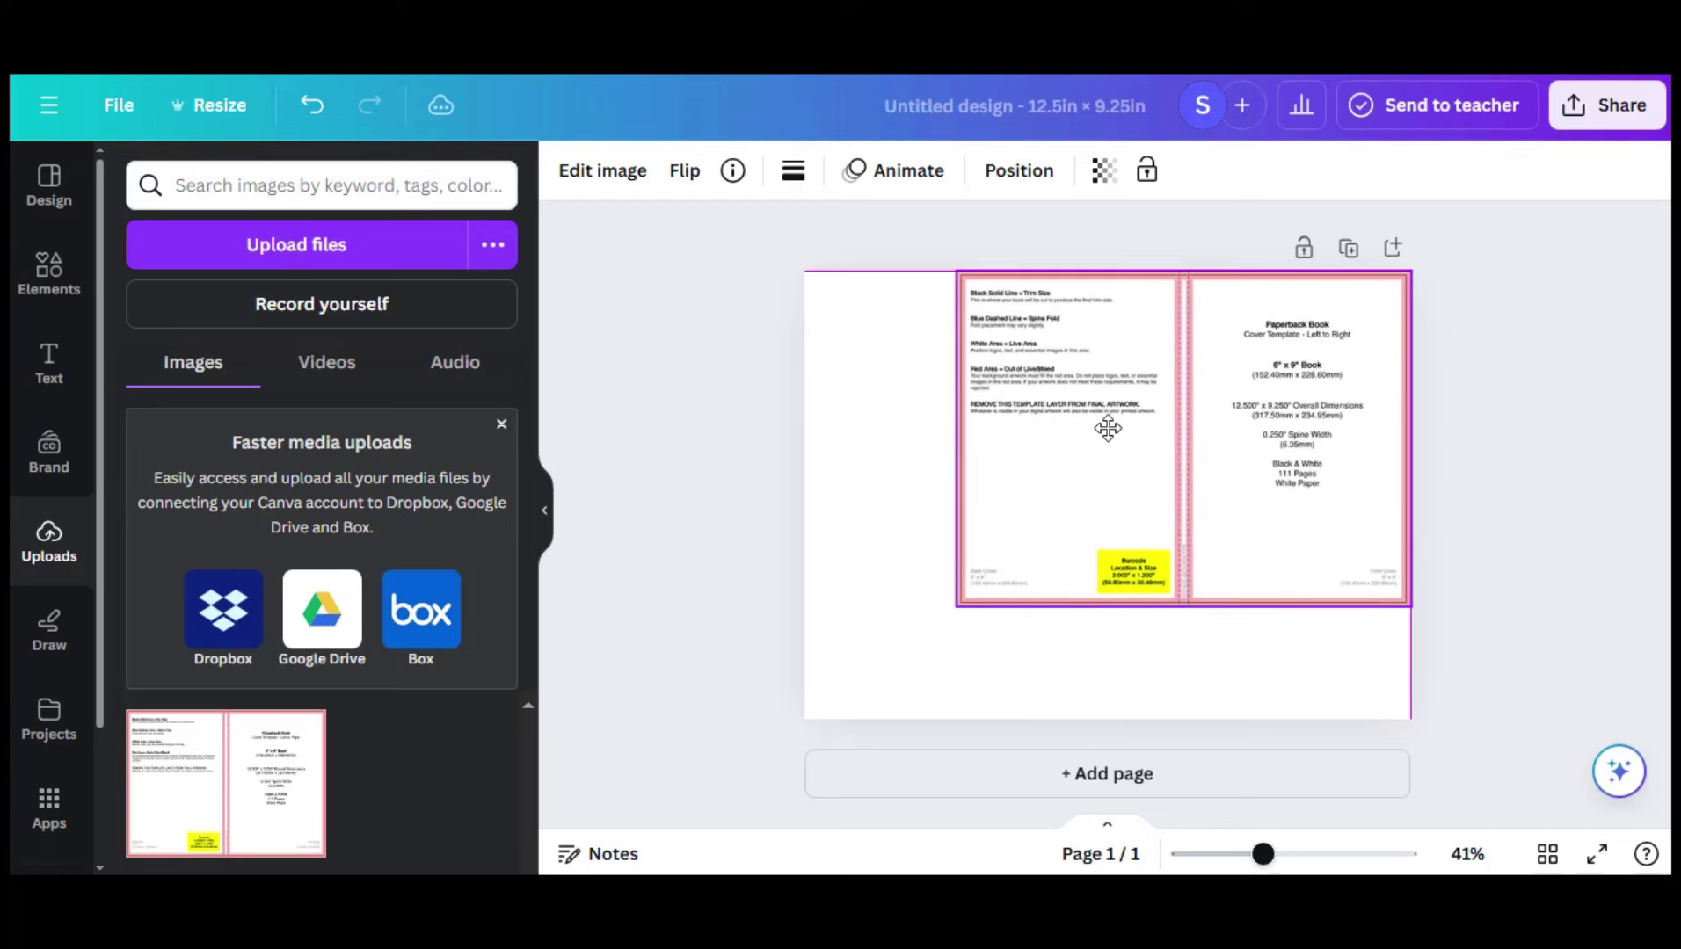
mouse_move(956, 608)
left_mouse_down()
mouse_move(792, 723)
mouse_move(800, 708)
left_mouse_up()
left_click(745, 596)
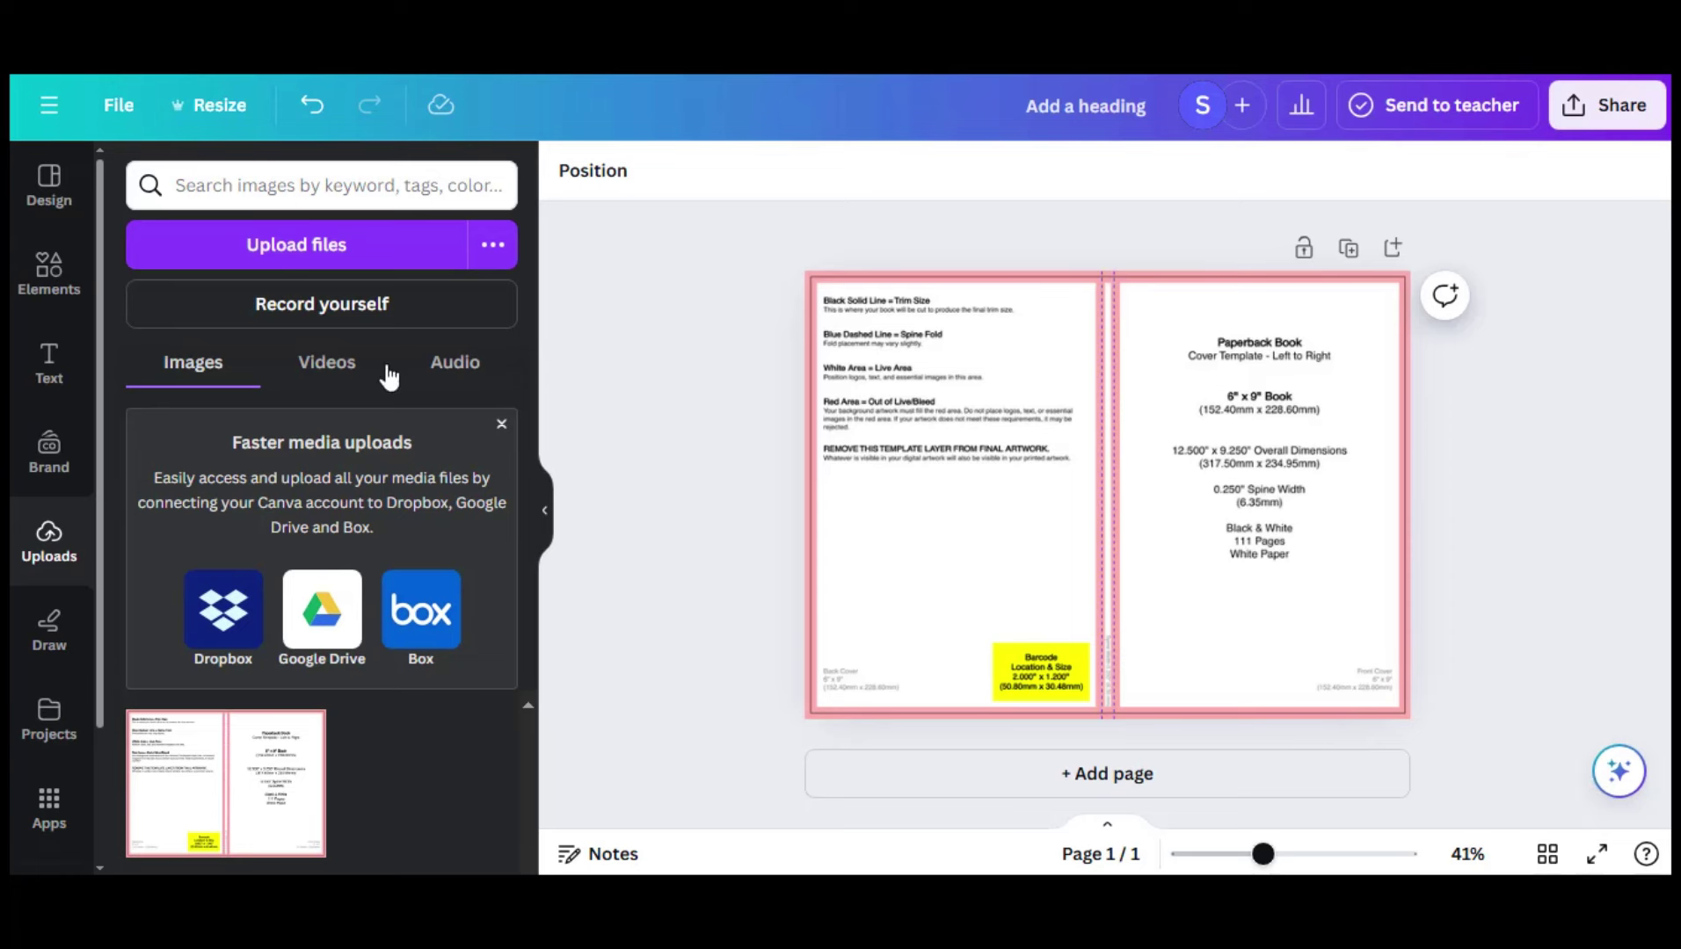
Add a square, stretch it across the whole spread and fill it black
left_click(48, 287)
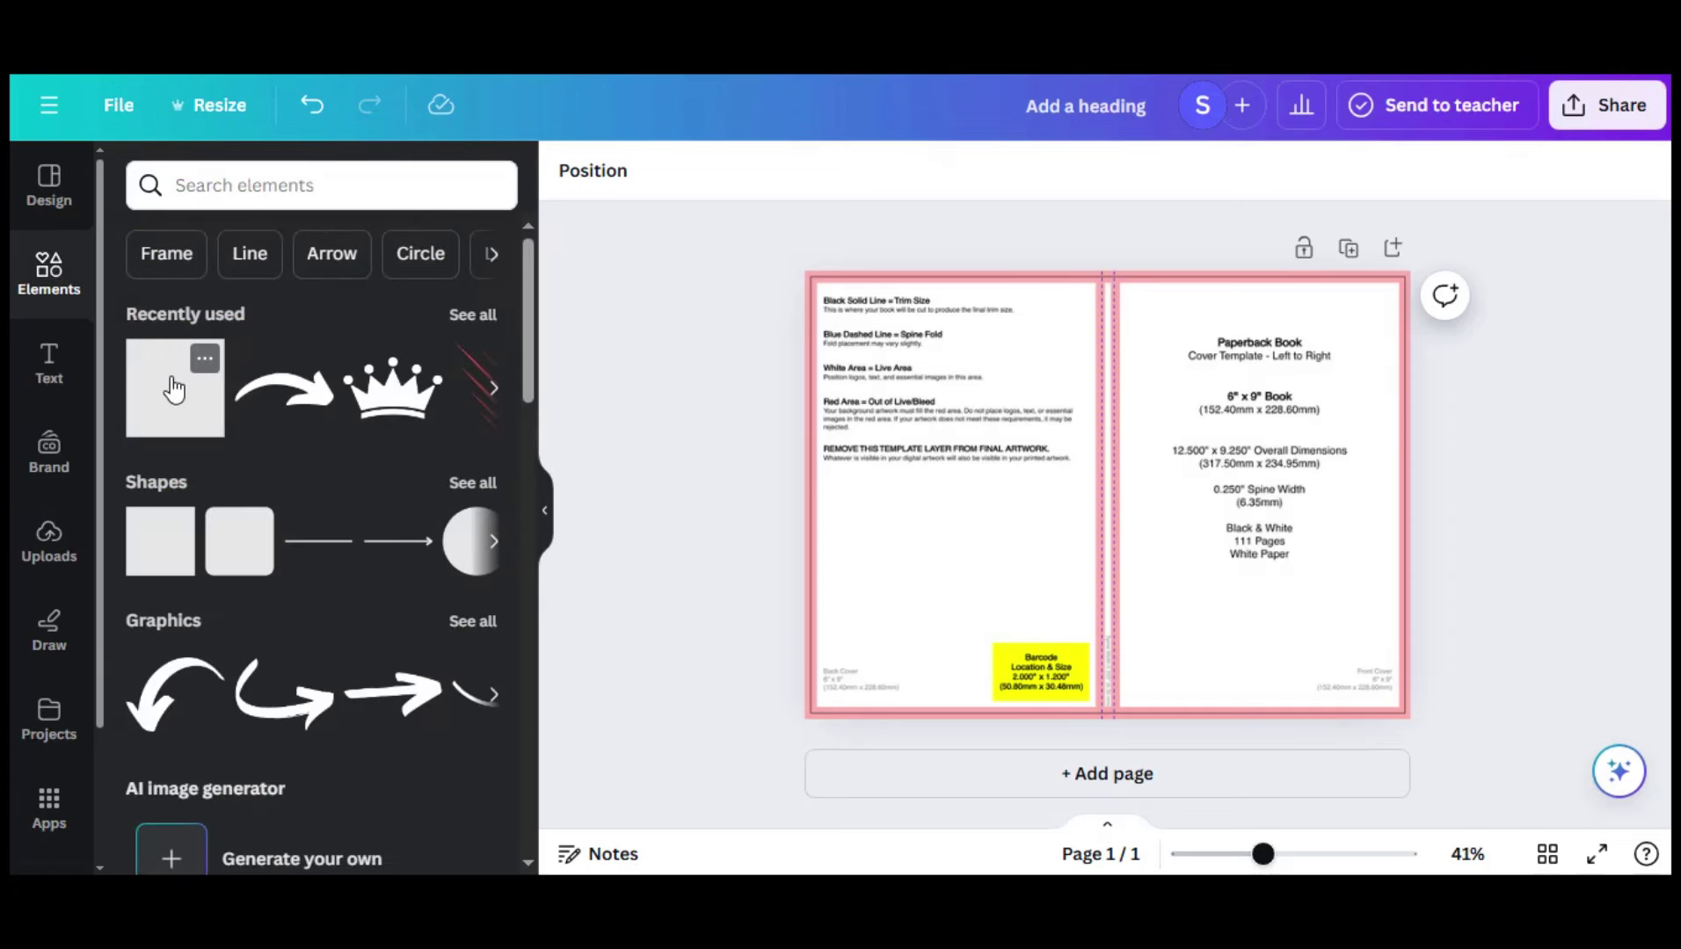
left_click(198, 356)
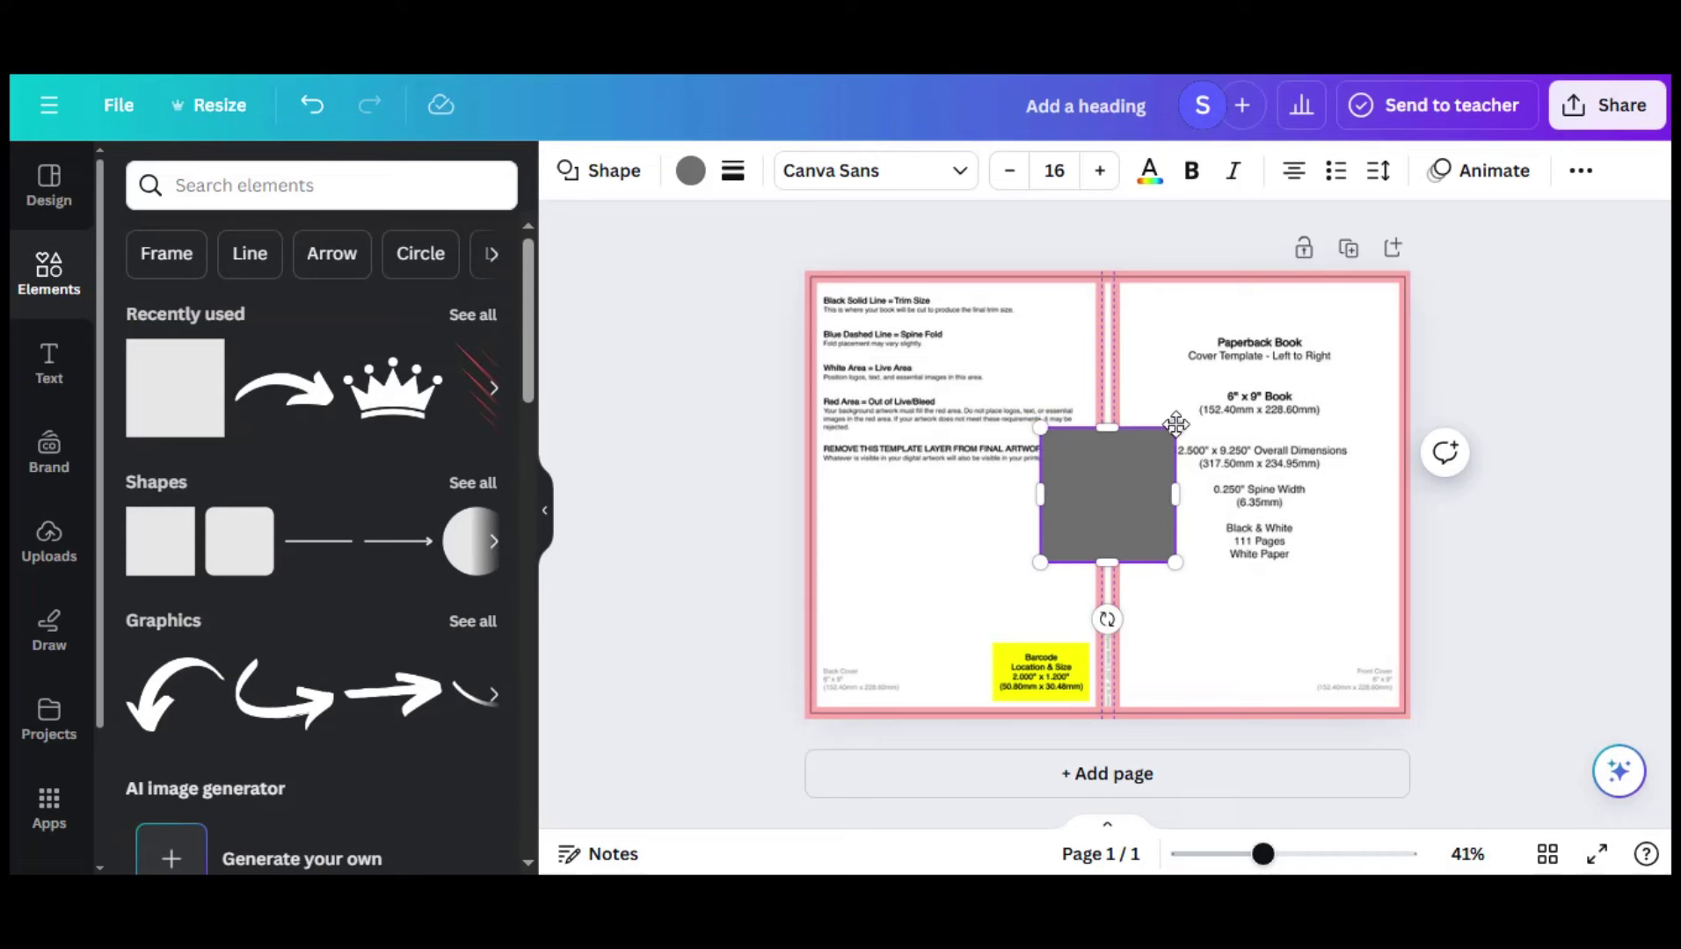
left_click_drag(1126, 465, 1362, 305)
mouse_move(1276, 401)
left_mouse_down()
mouse_move(946, 597)
mouse_move(813, 711)
left_mouse_up()
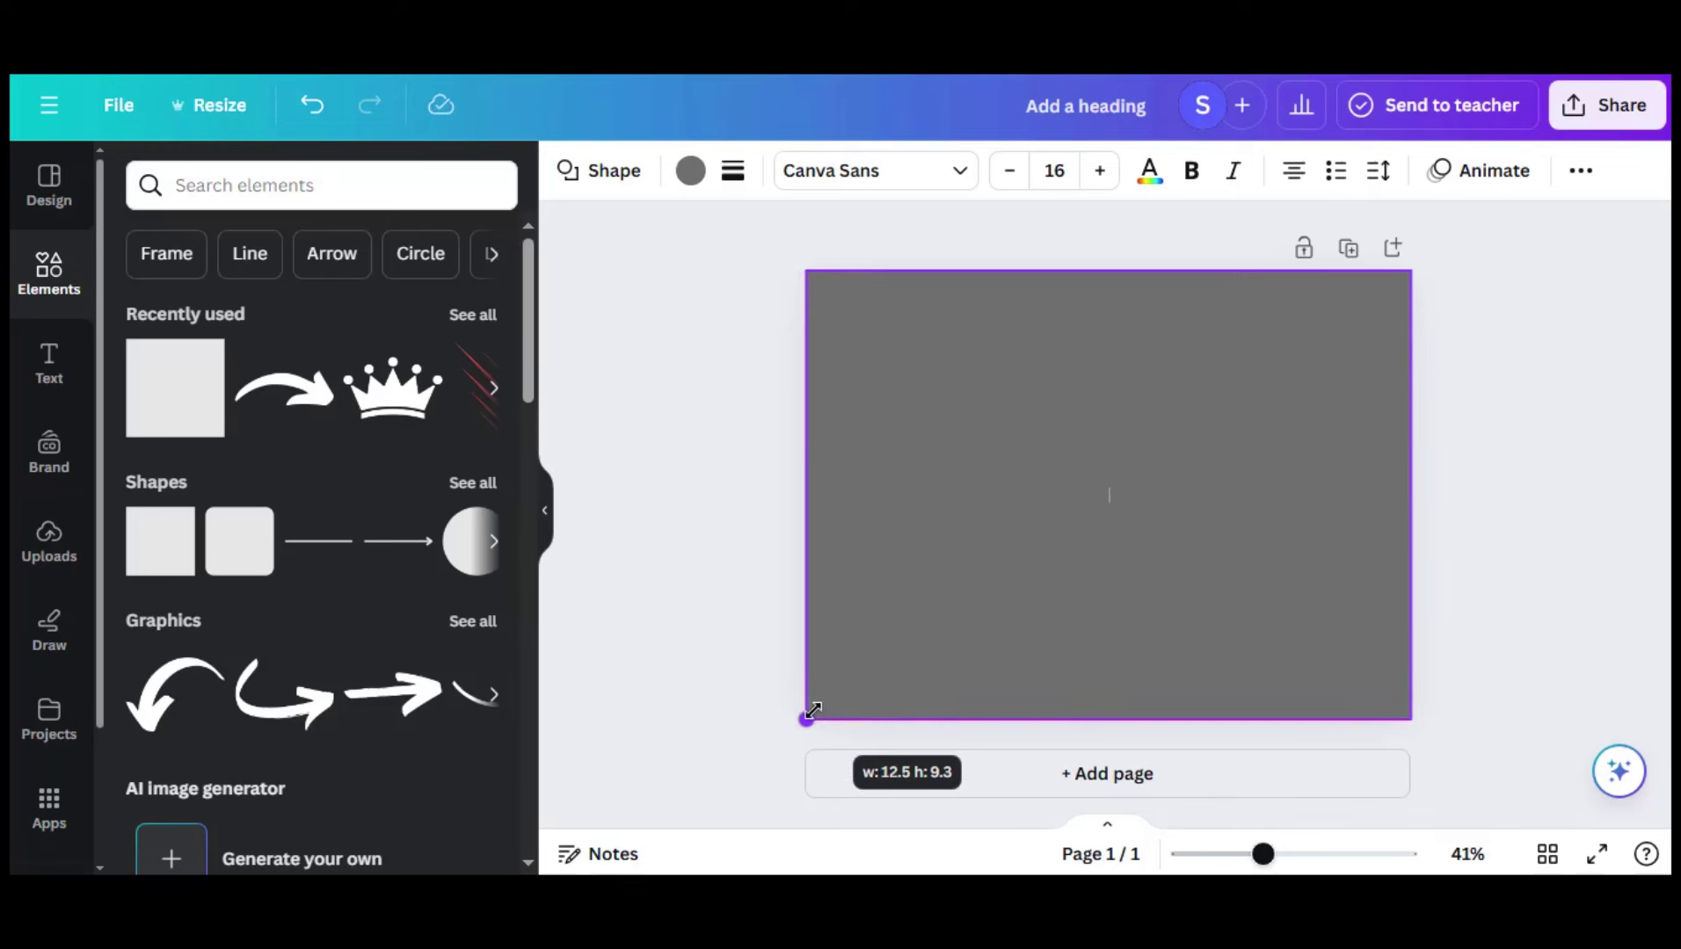
left_click(693, 172)
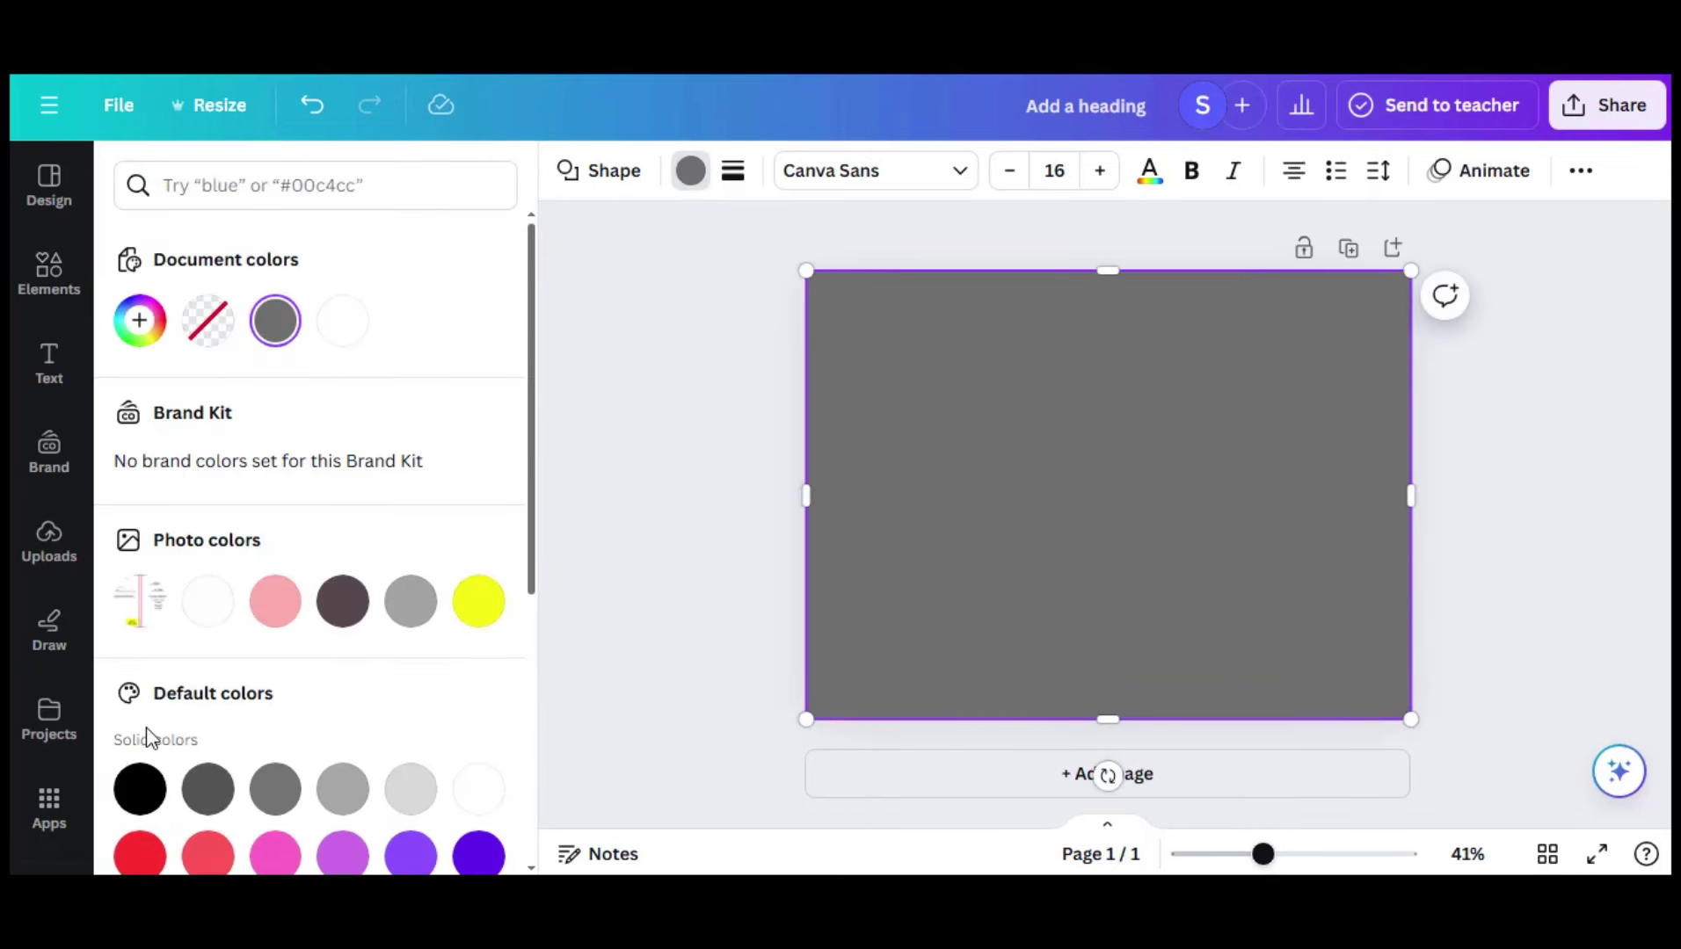
left_click(140, 789)
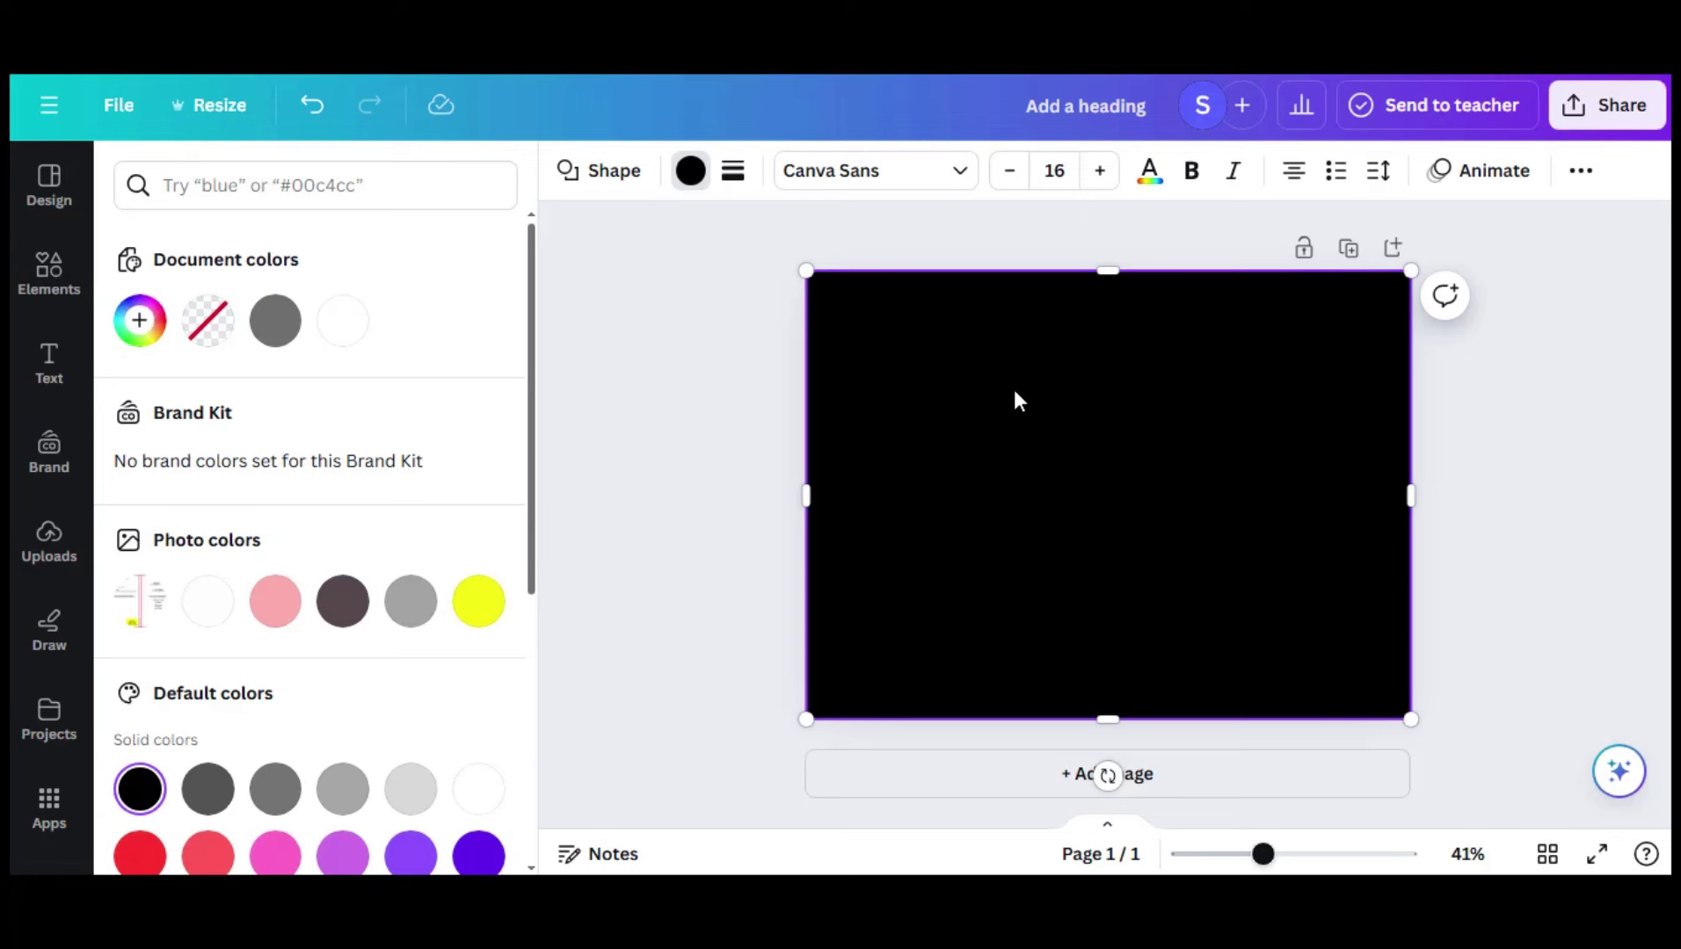
key("Escape")
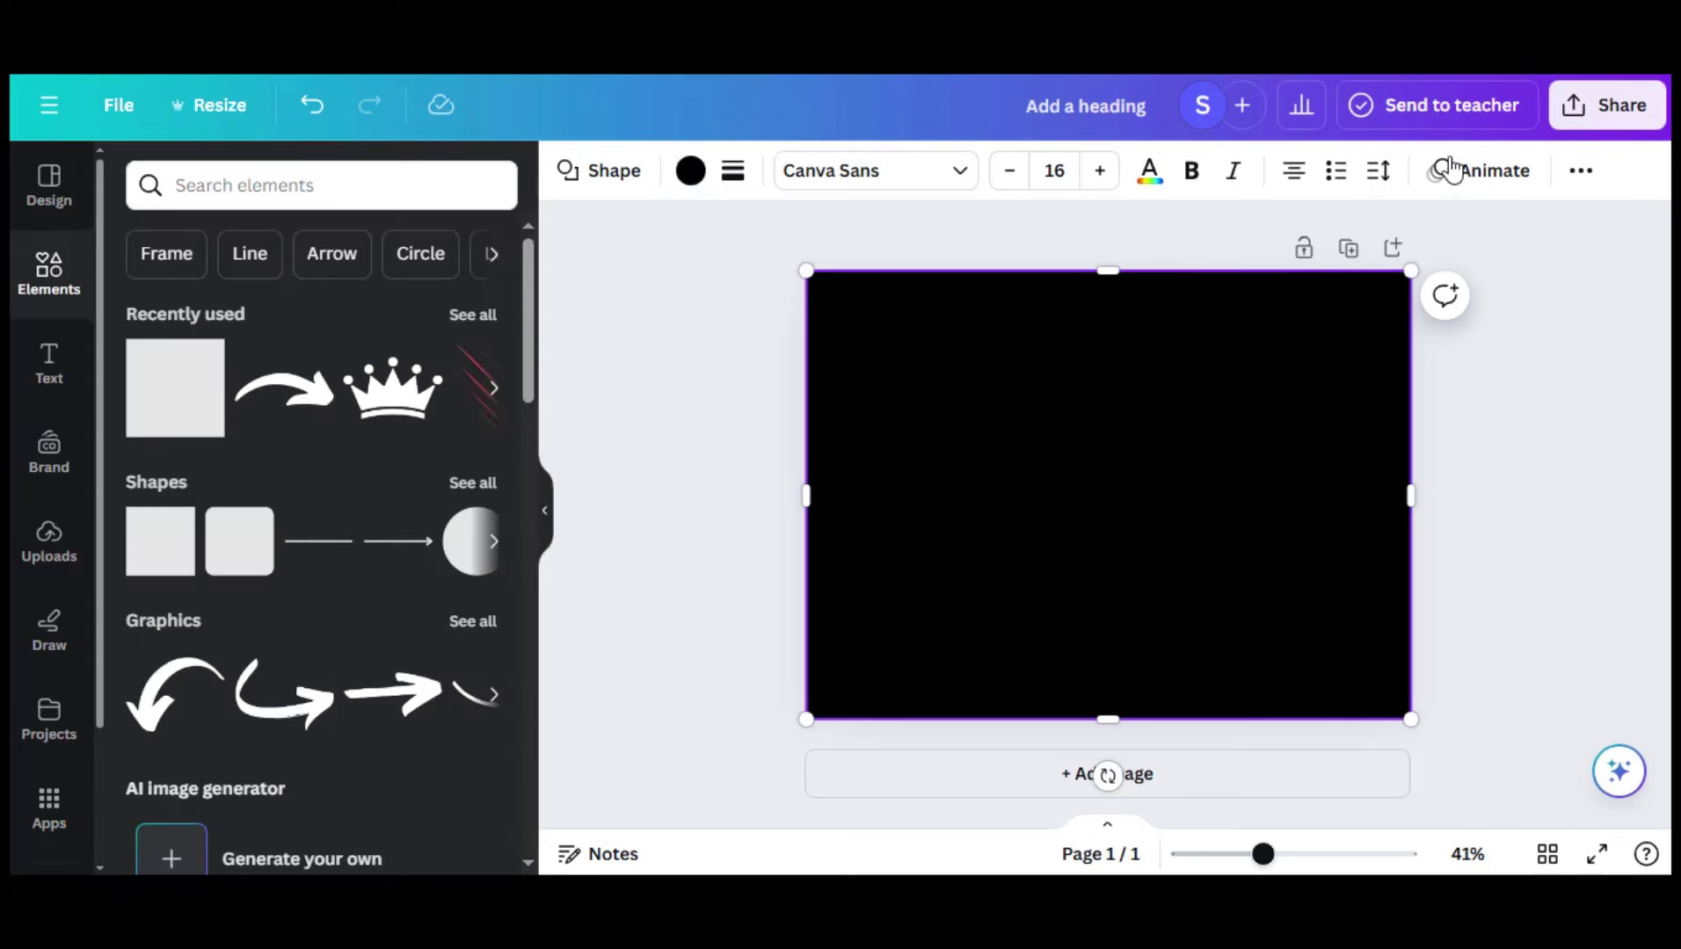
Lower the black rectangle's transparency to about 53 so the template shows through
left_click(1580, 172)
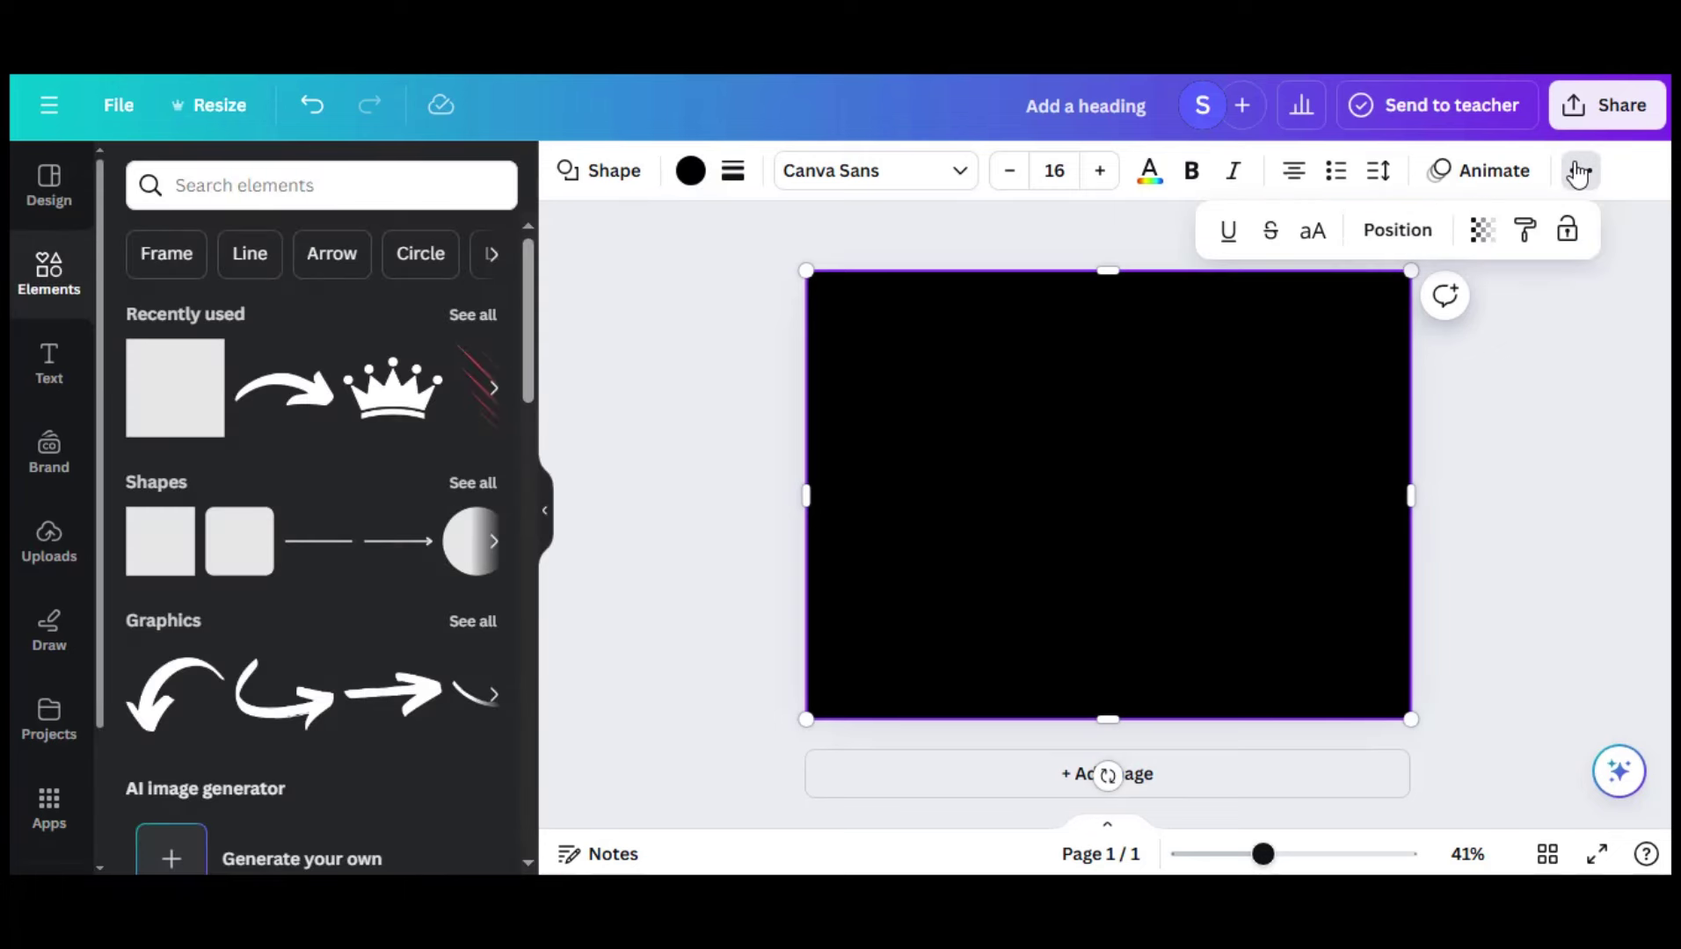
left_click(1479, 230)
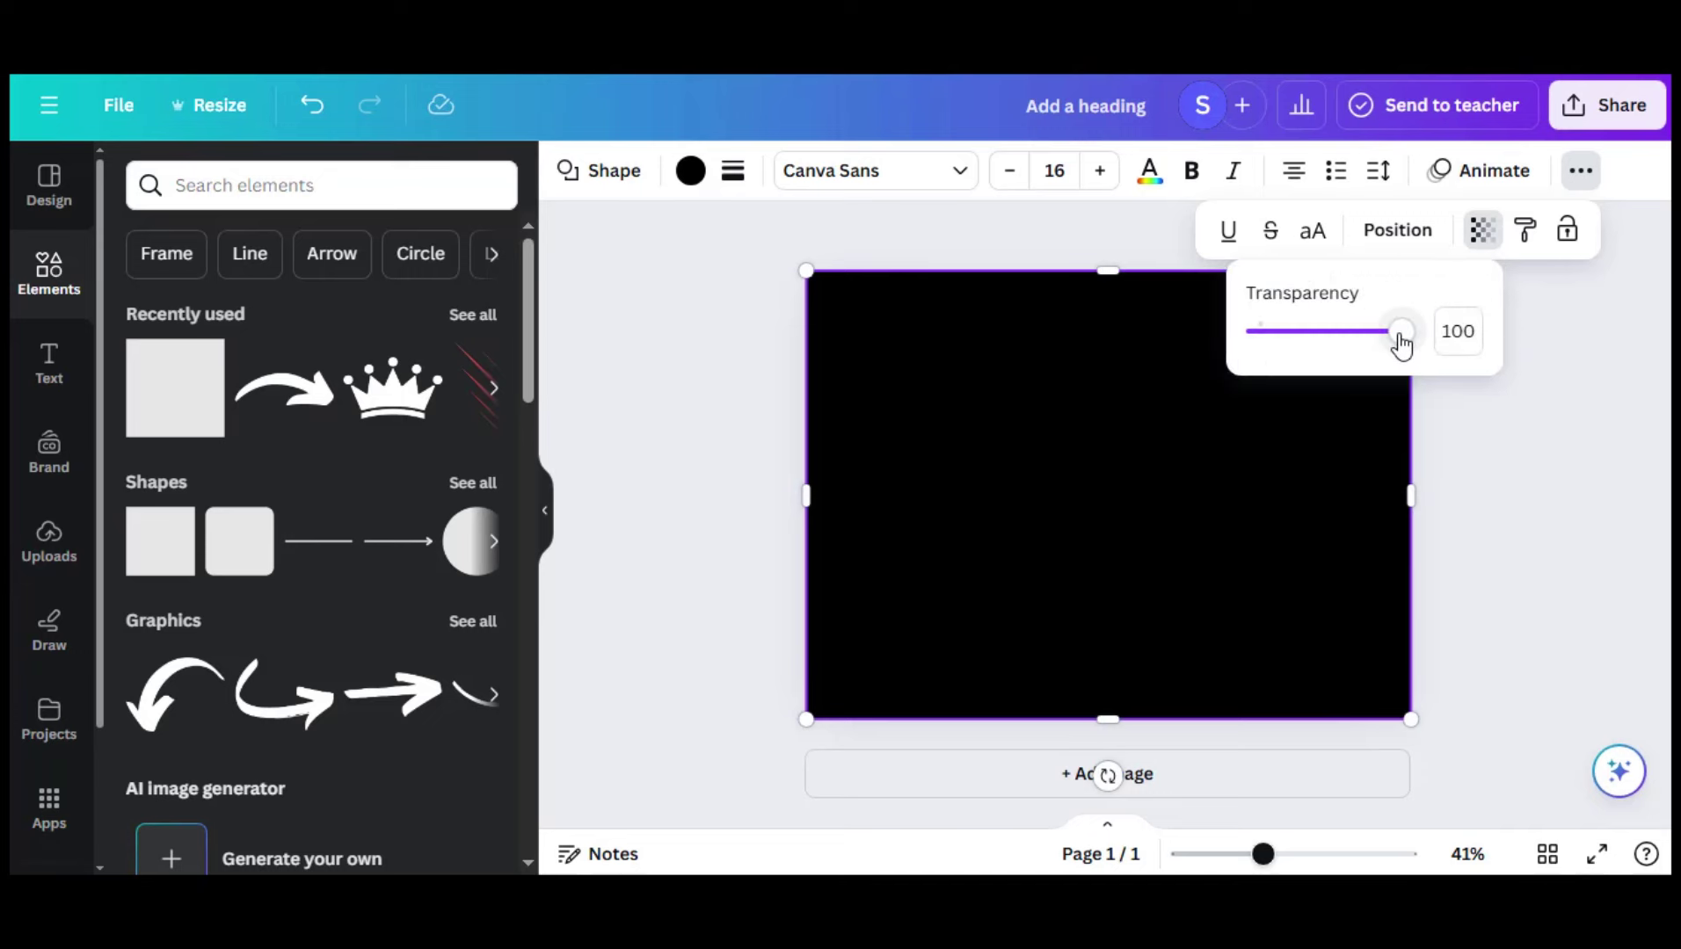
left_click_drag(1401, 333, 1334, 338)
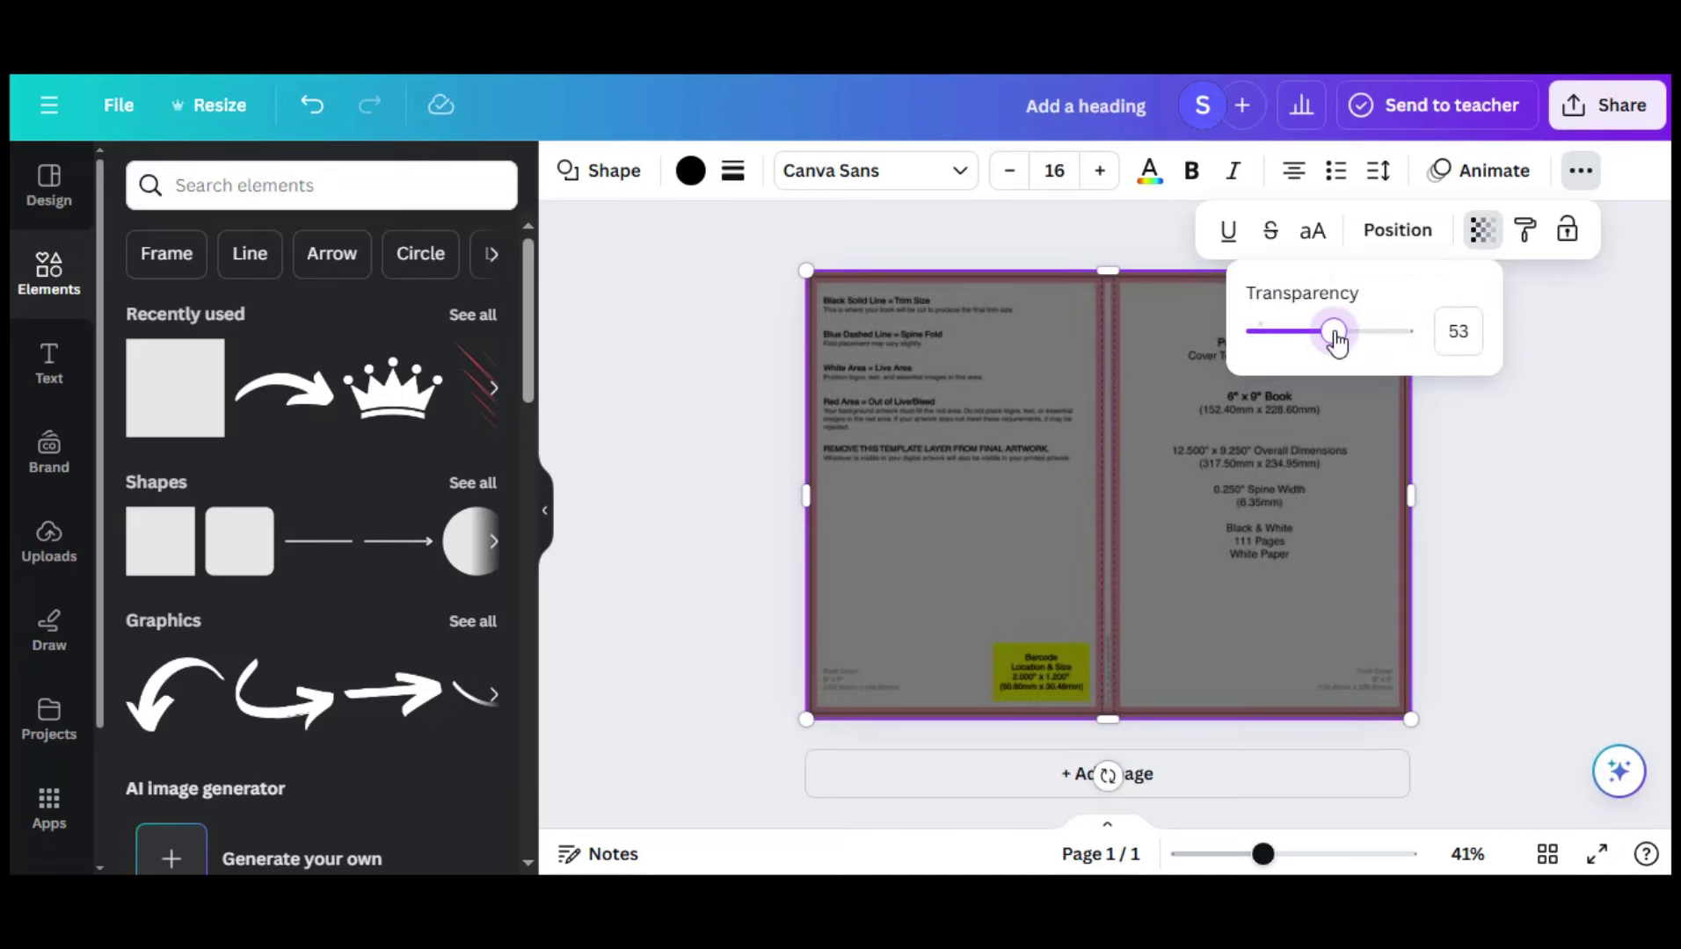
left_click(721, 365)
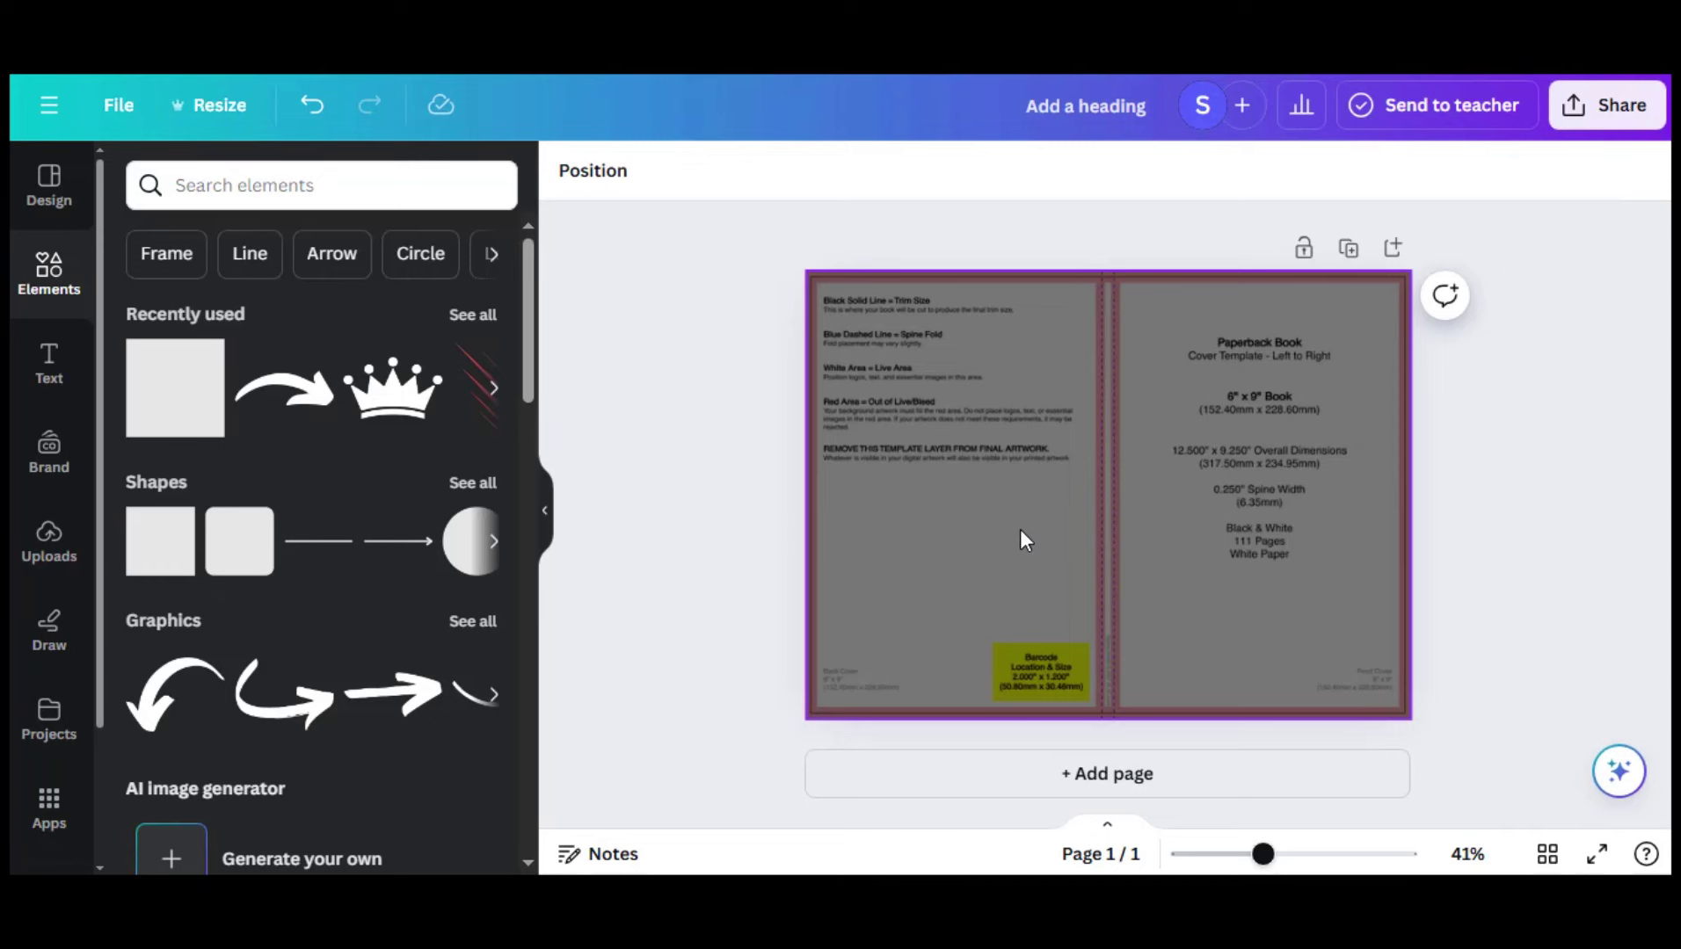
Add a white NOTEBOOK heading at the top of the front cover
left_click(50, 362)
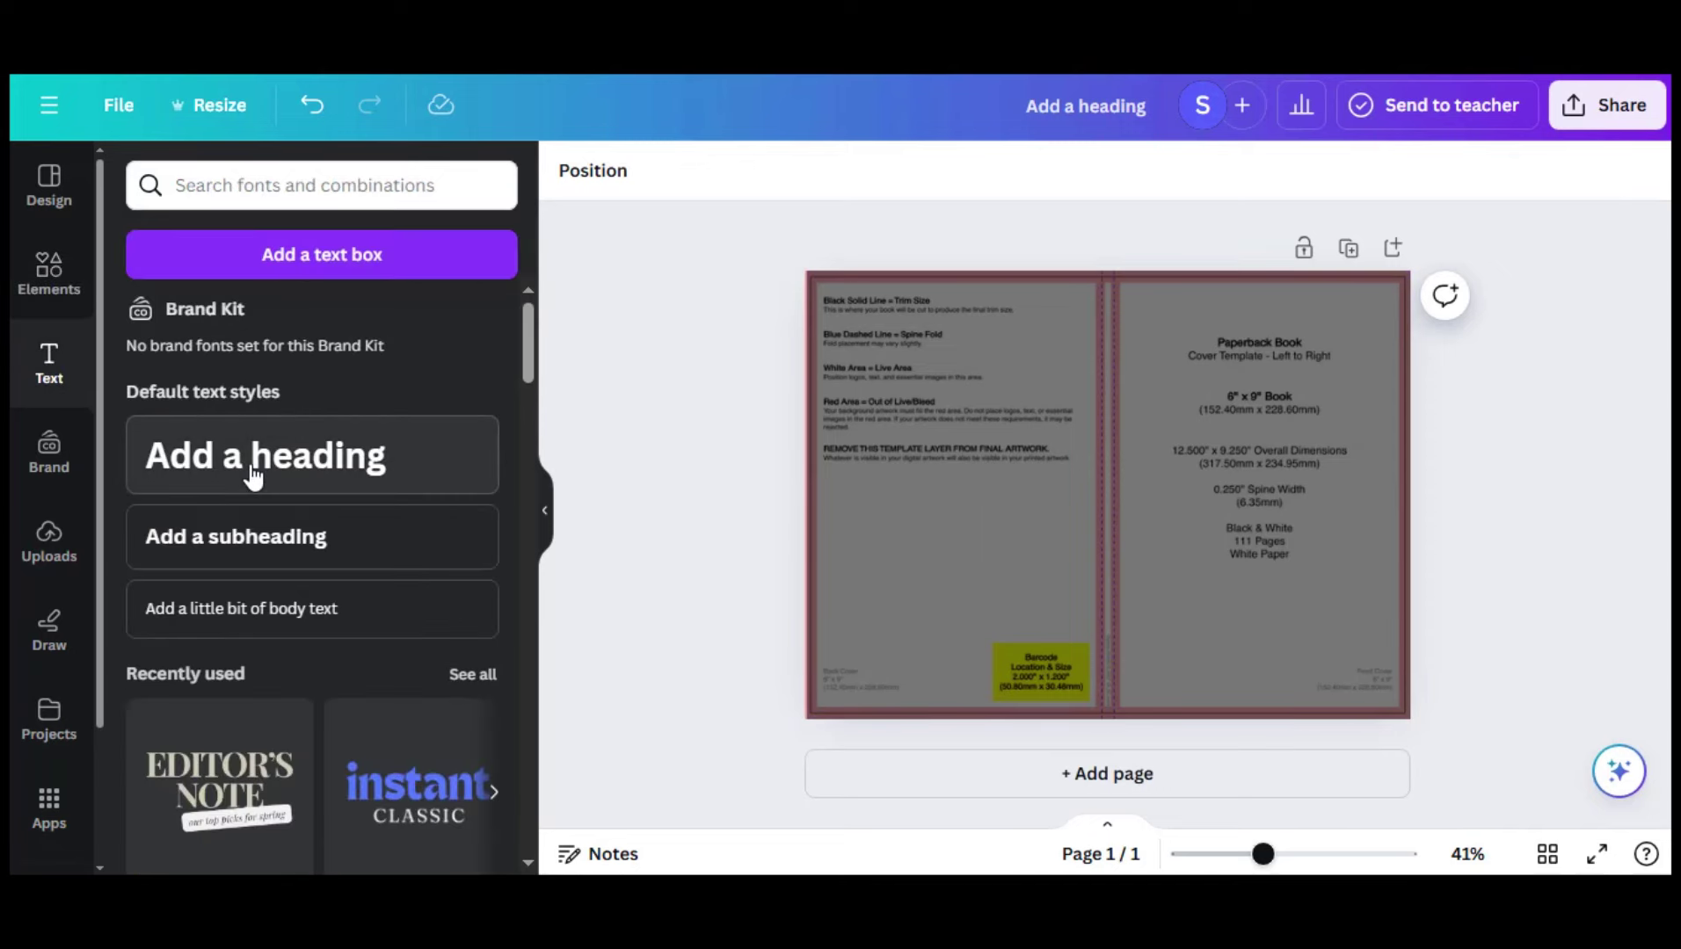
left_click(253, 475)
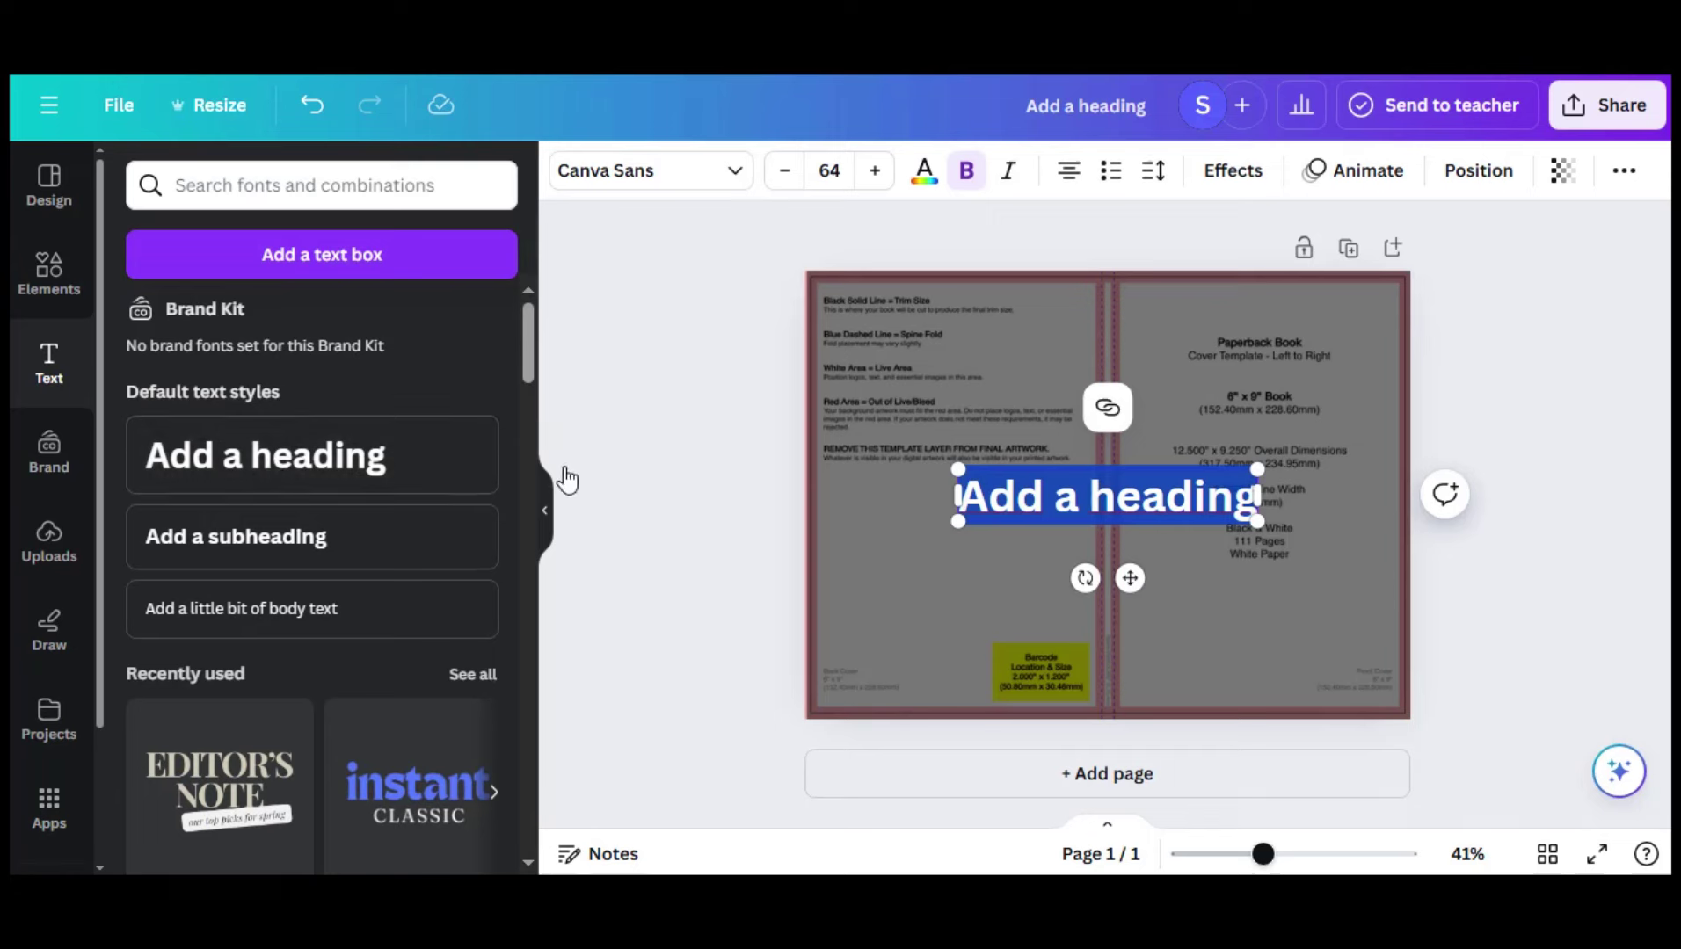
type("NOTEBOOK")
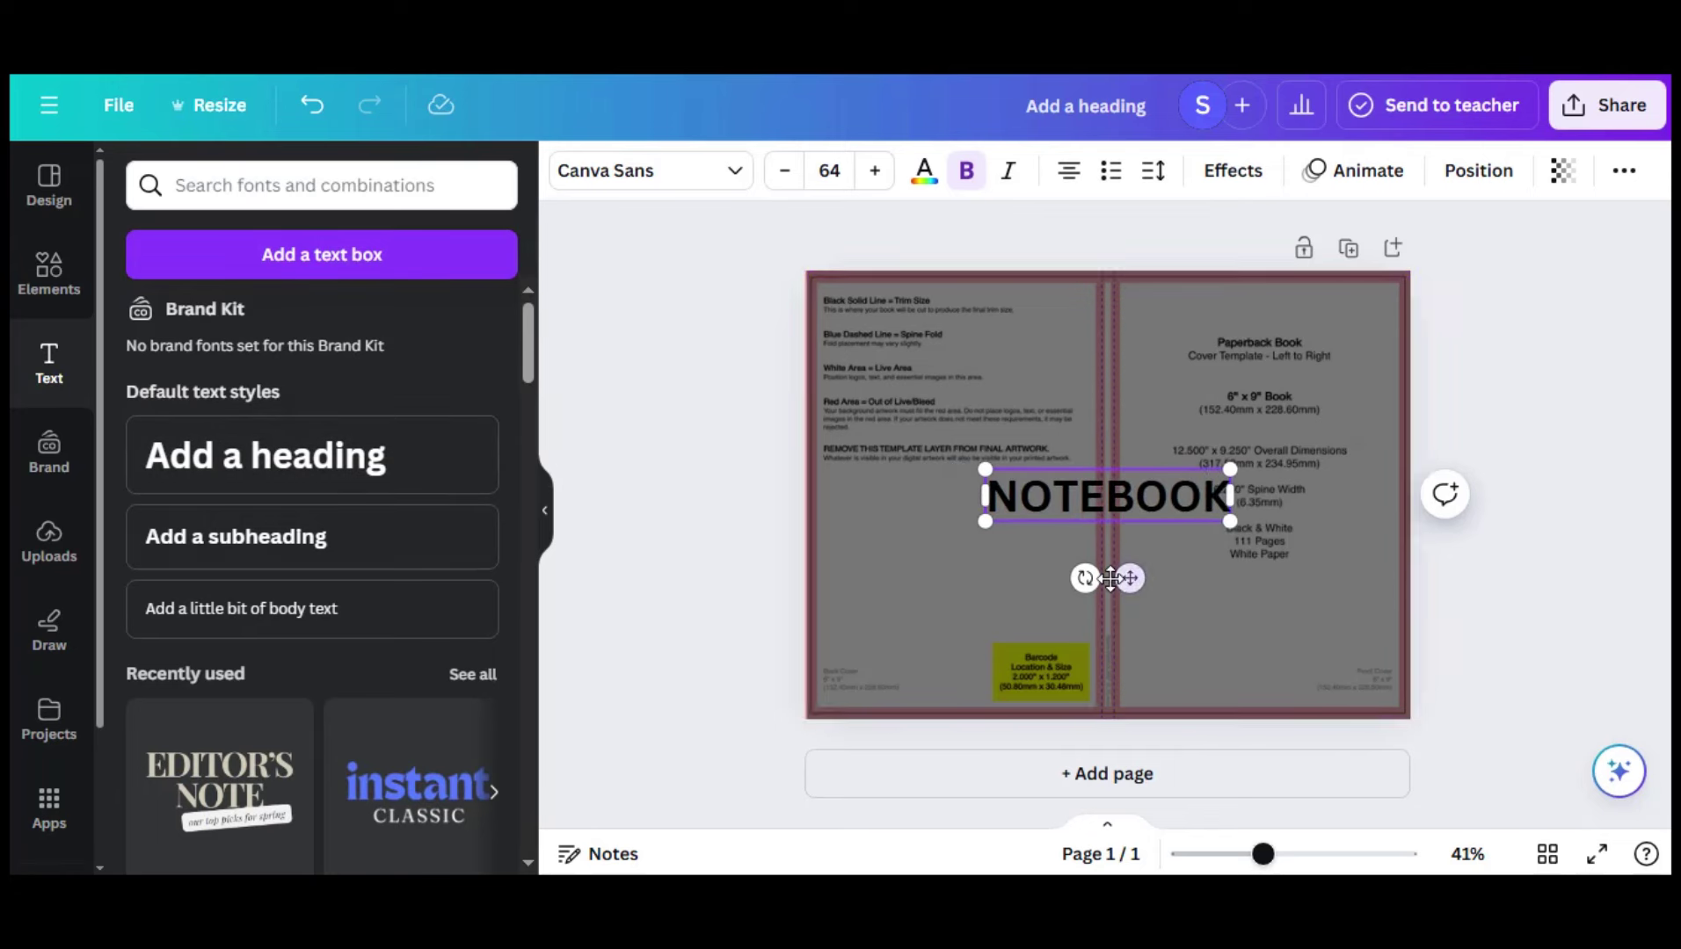
left_click(924, 170)
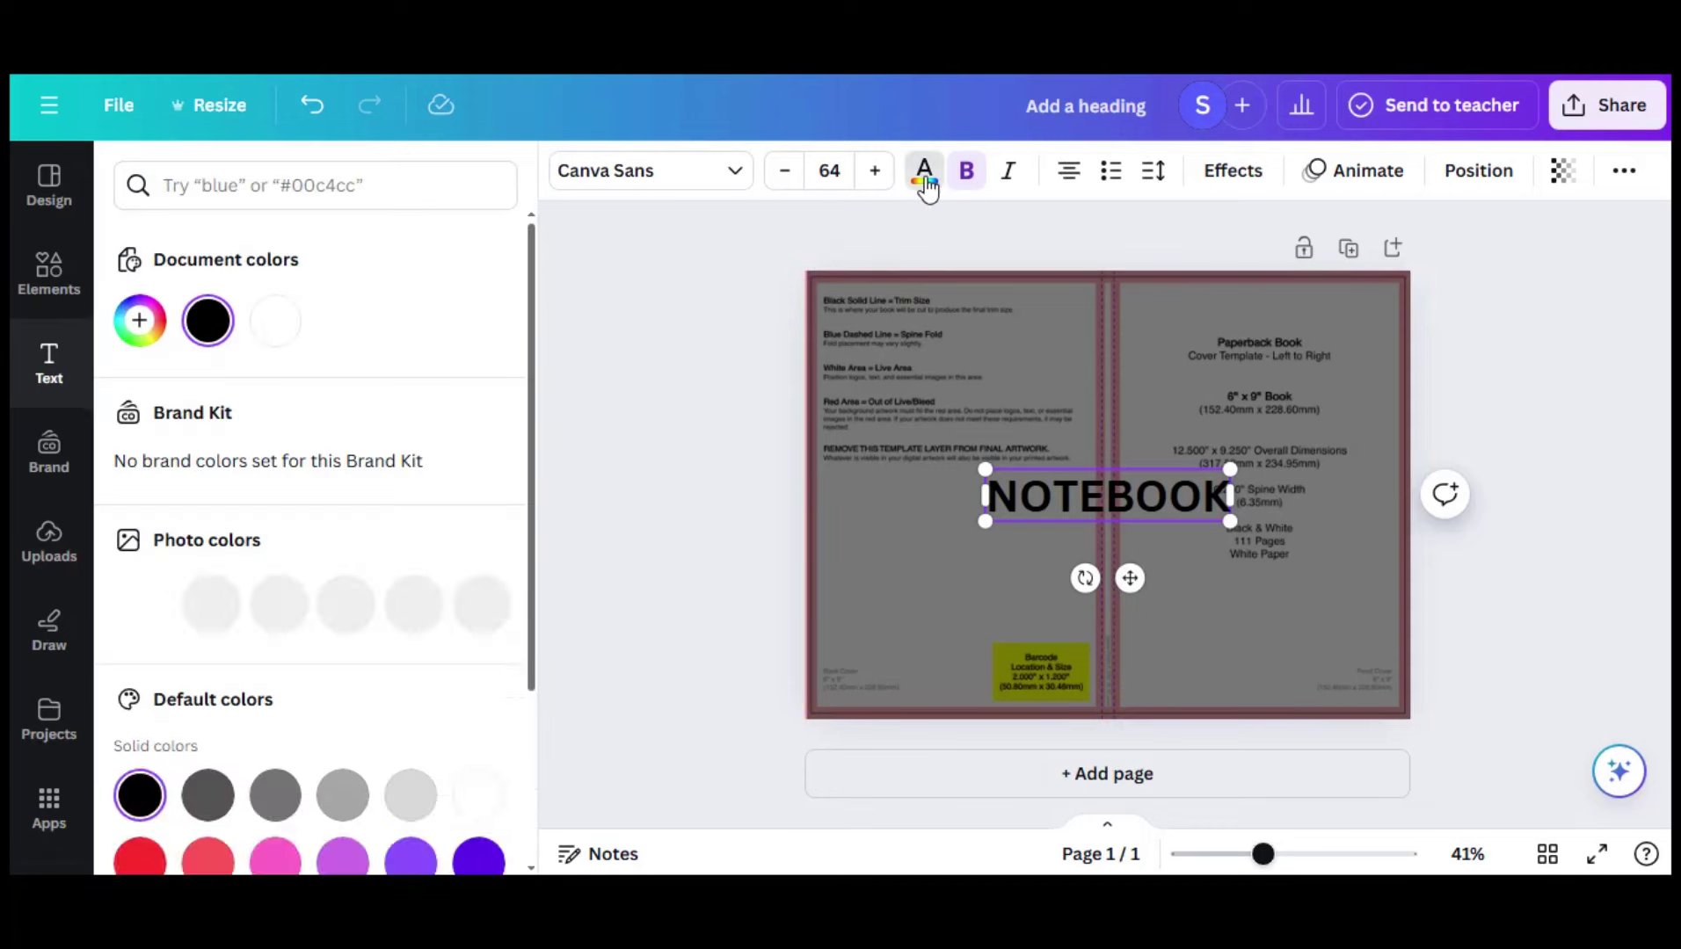
double_click(1045, 482)
left_click(276, 321)
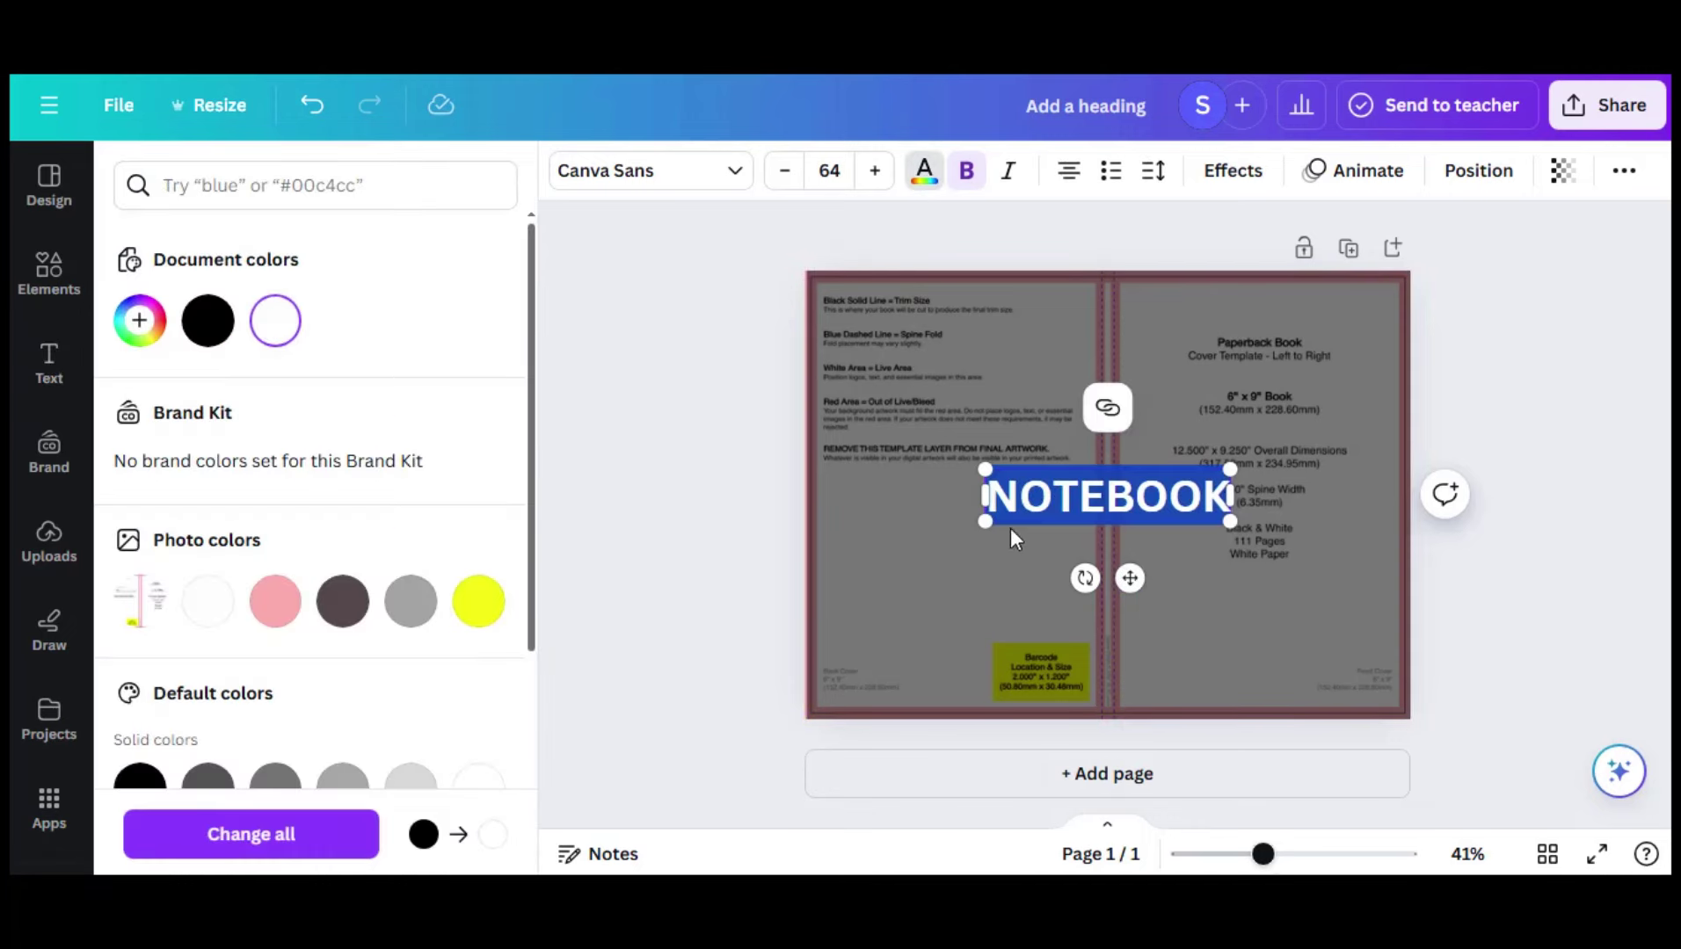
left_click_drag(1131, 576, 1285, 426)
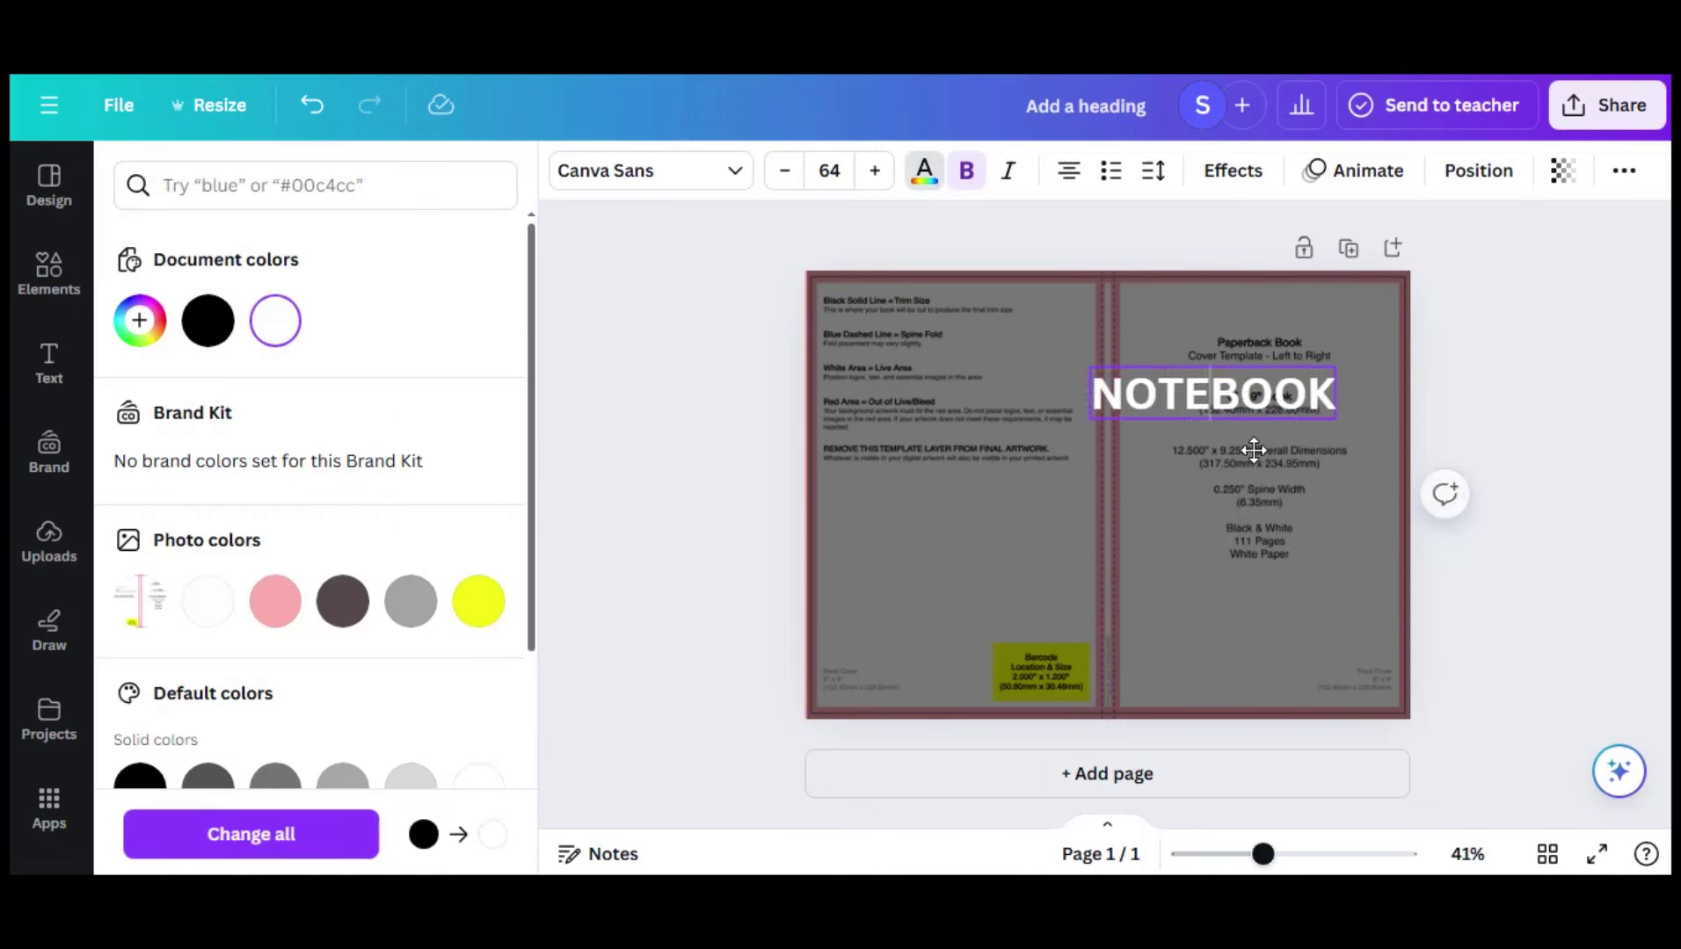
Set the black background rectangle's transparency back to 100, fully opaque
left_click(1285, 426)
left_click(1579, 170)
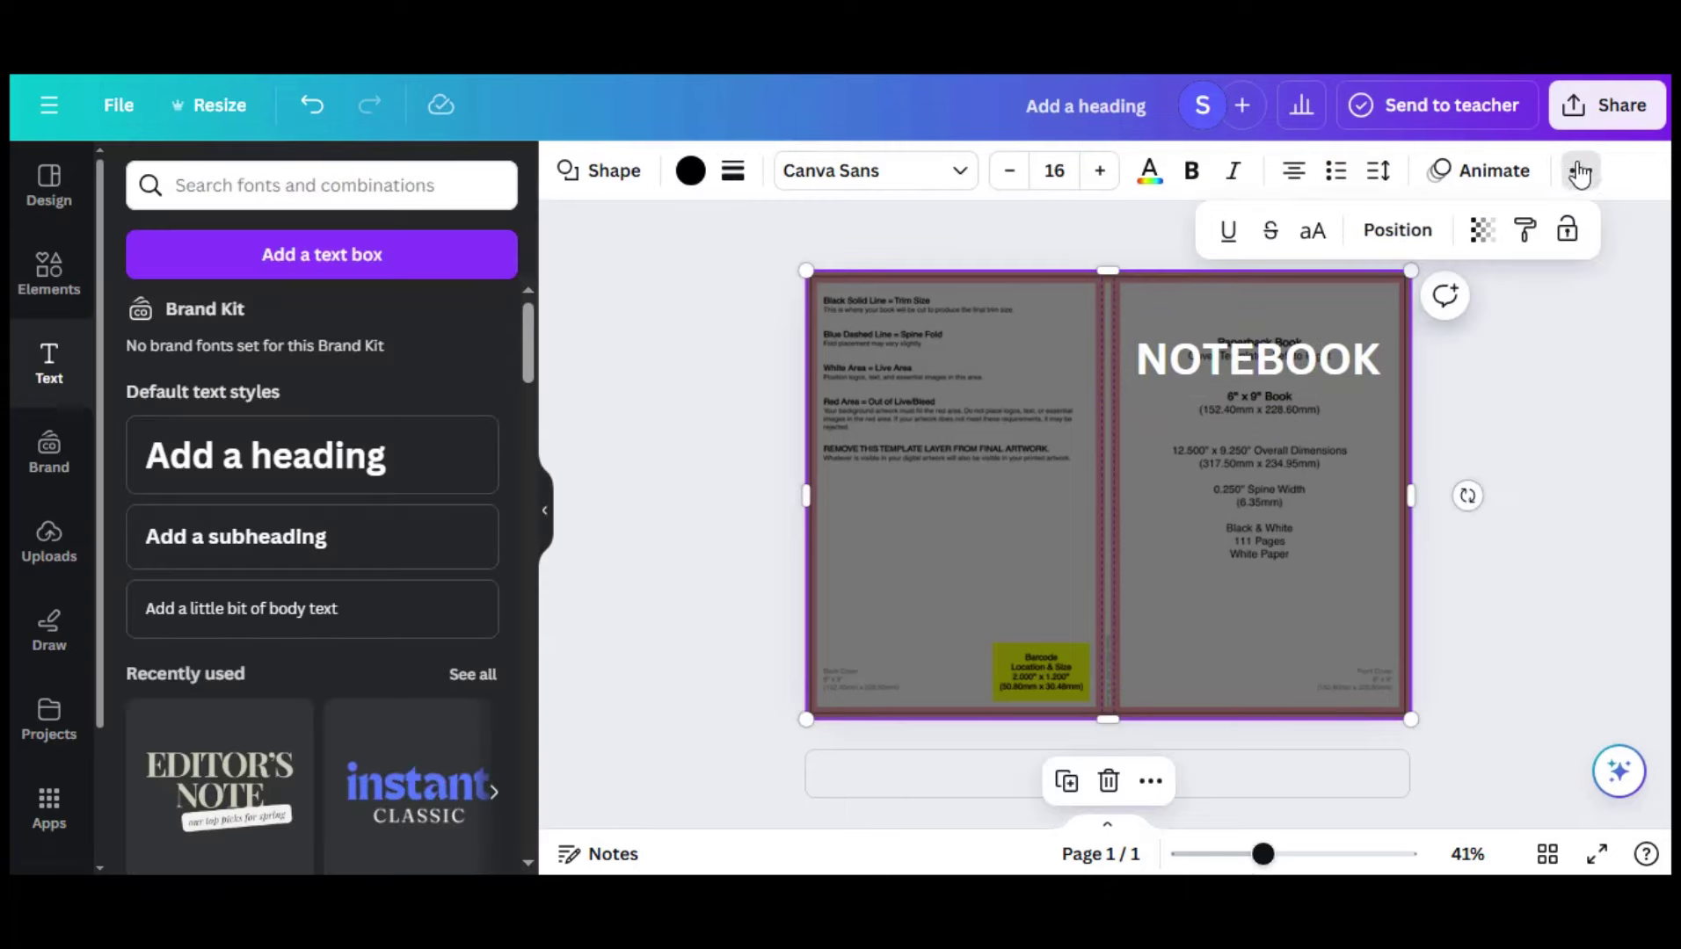
left_click(1482, 233)
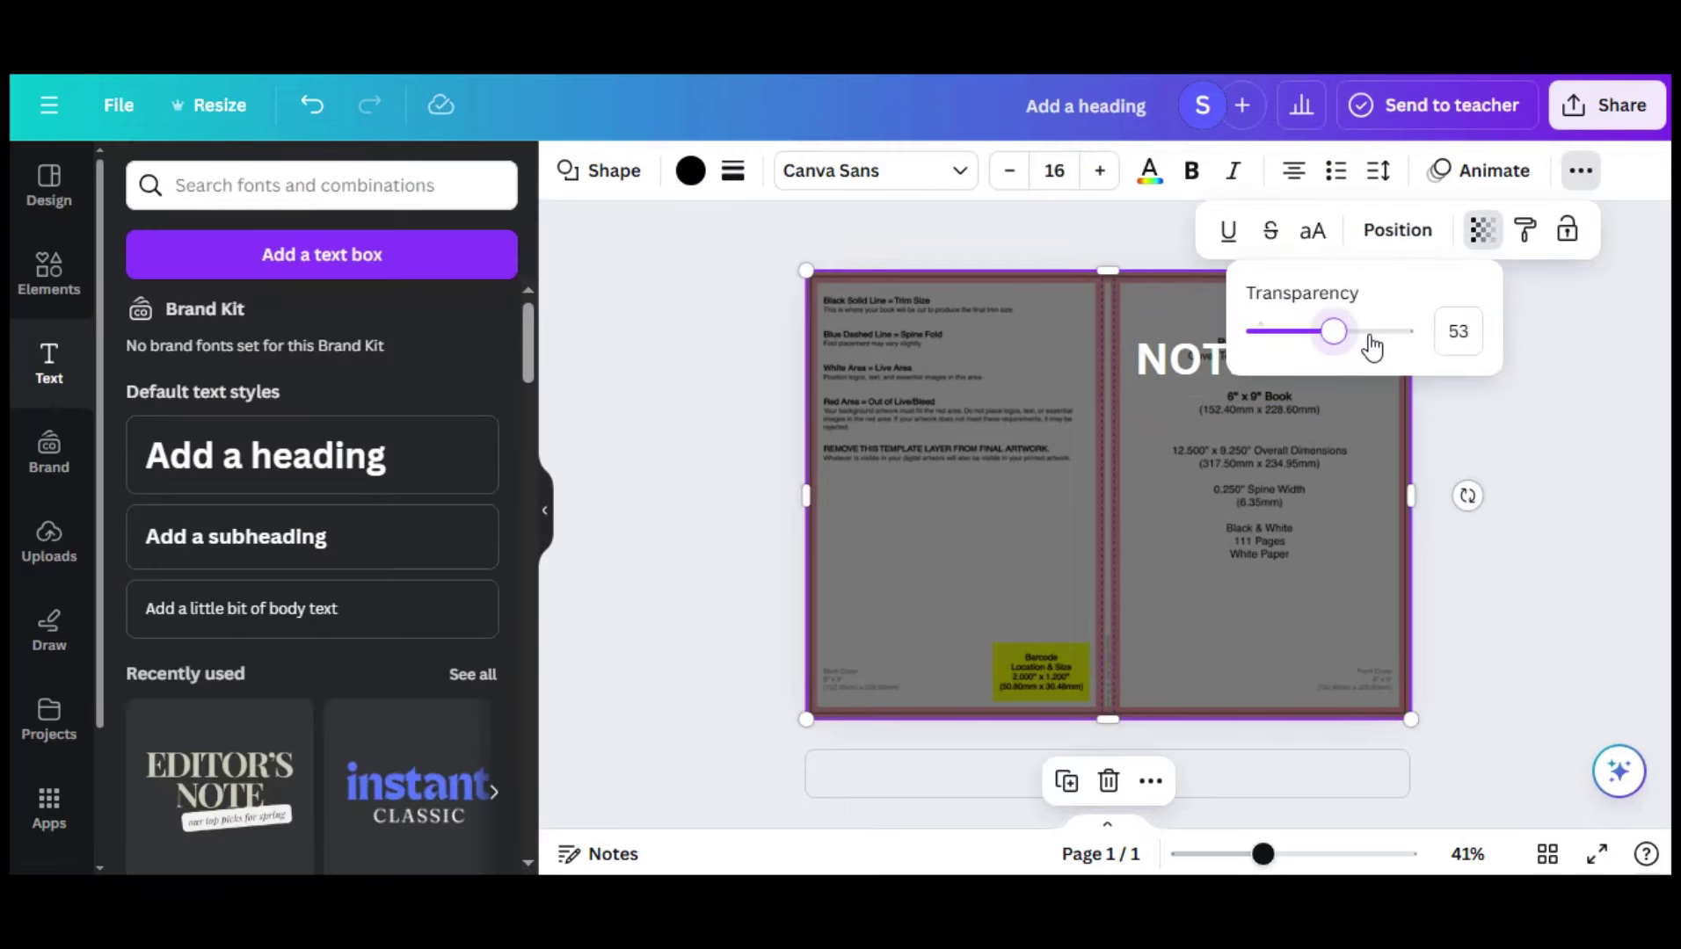
left_click_drag(1338, 329, 1512, 349)
left_click(1600, 421)
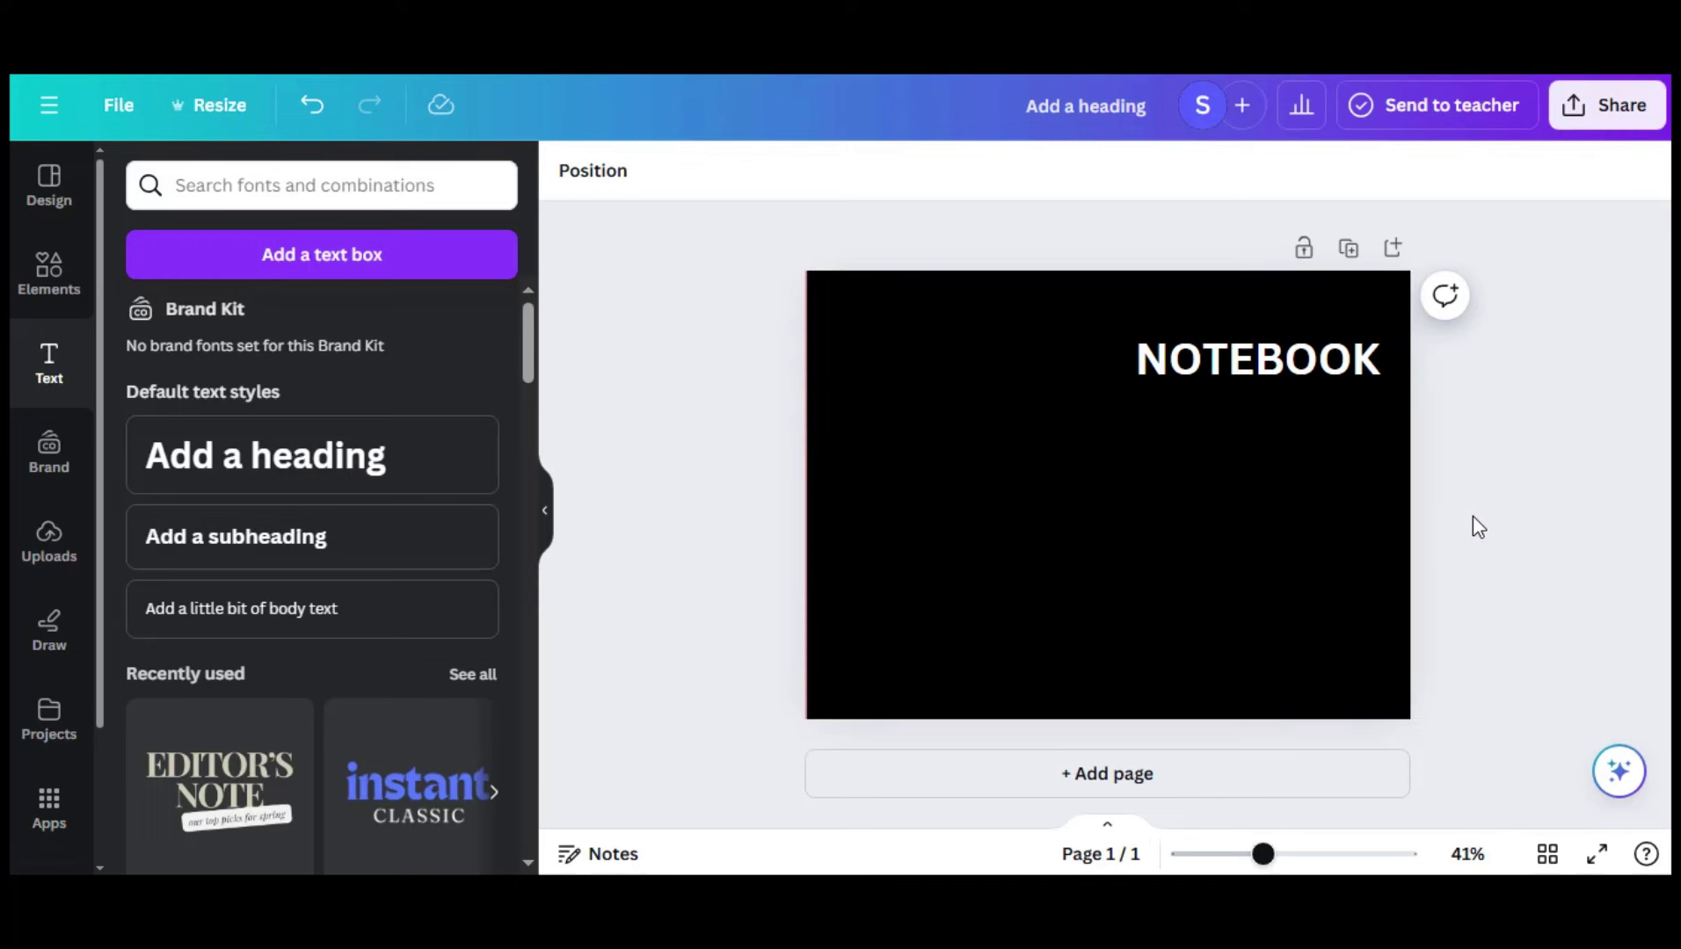
Download the cover as a PDF Print file with the CMYK colour profile
left_click(1592, 119)
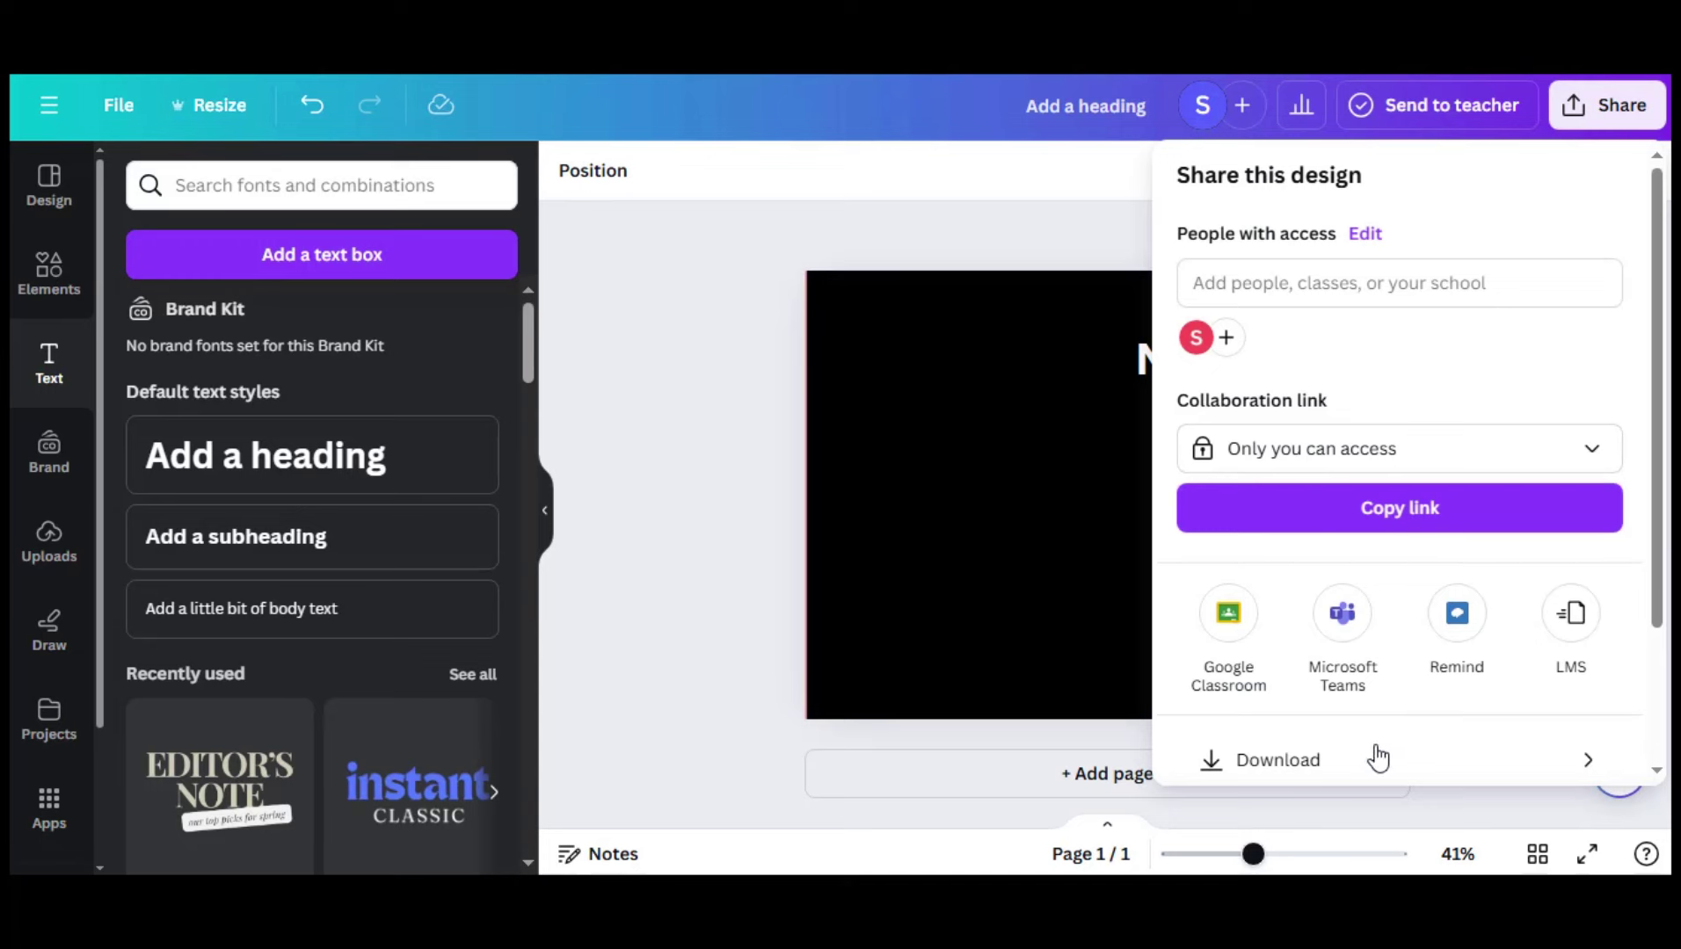
left_click(1377, 758)
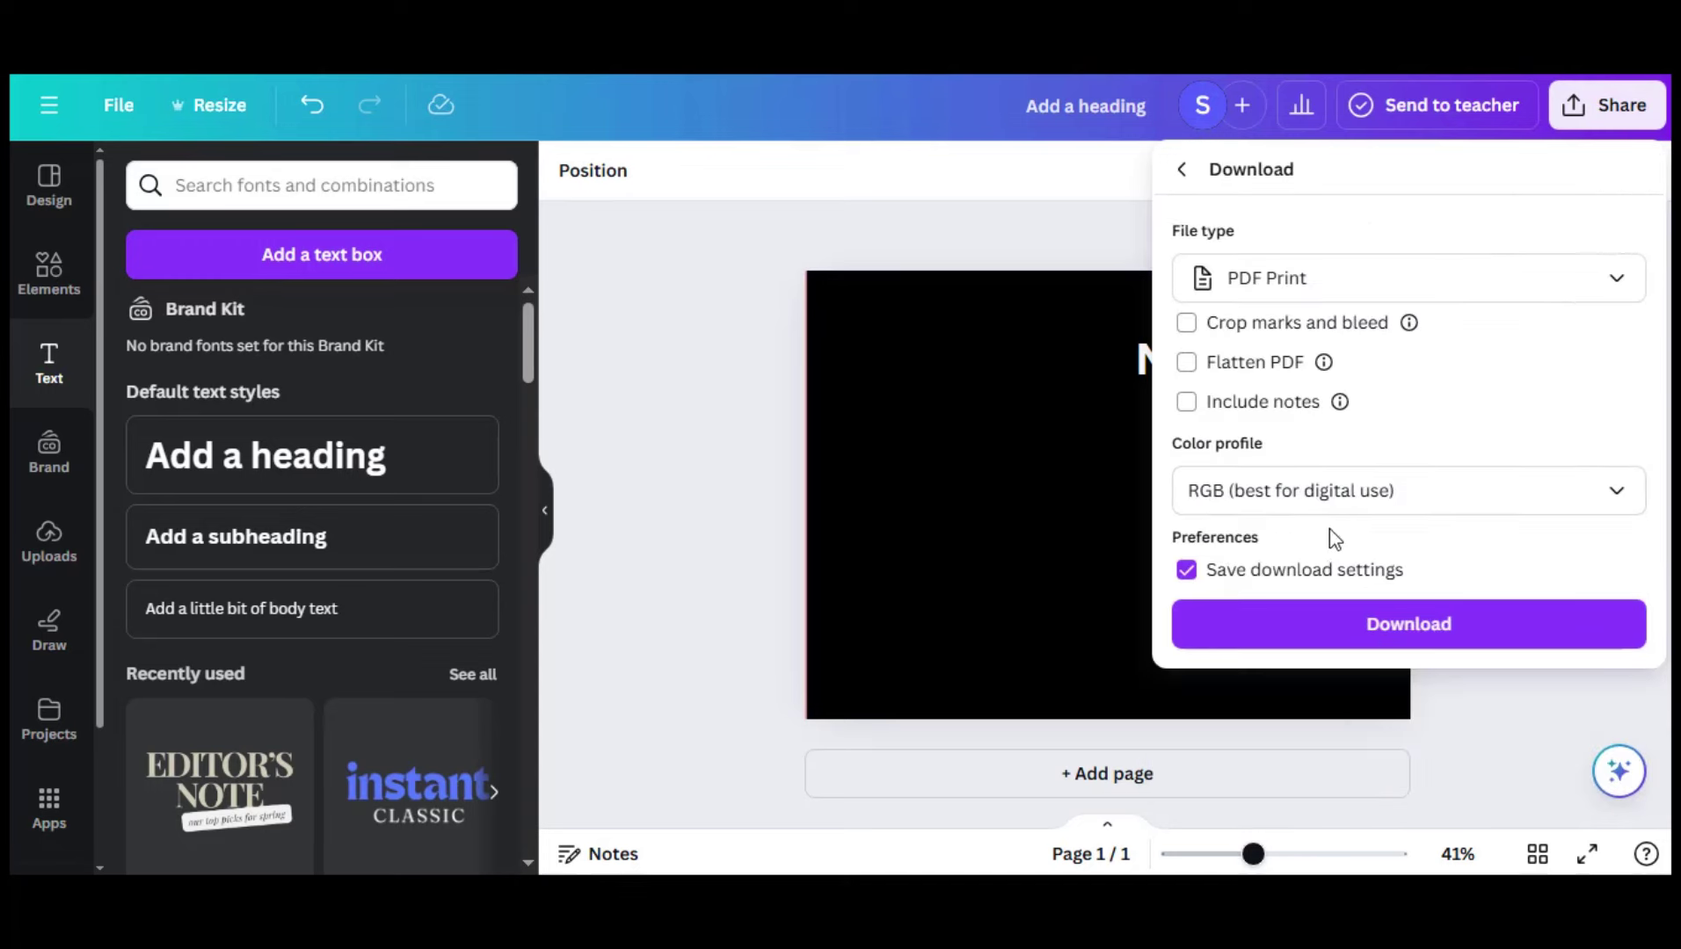
left_click(1300, 273)
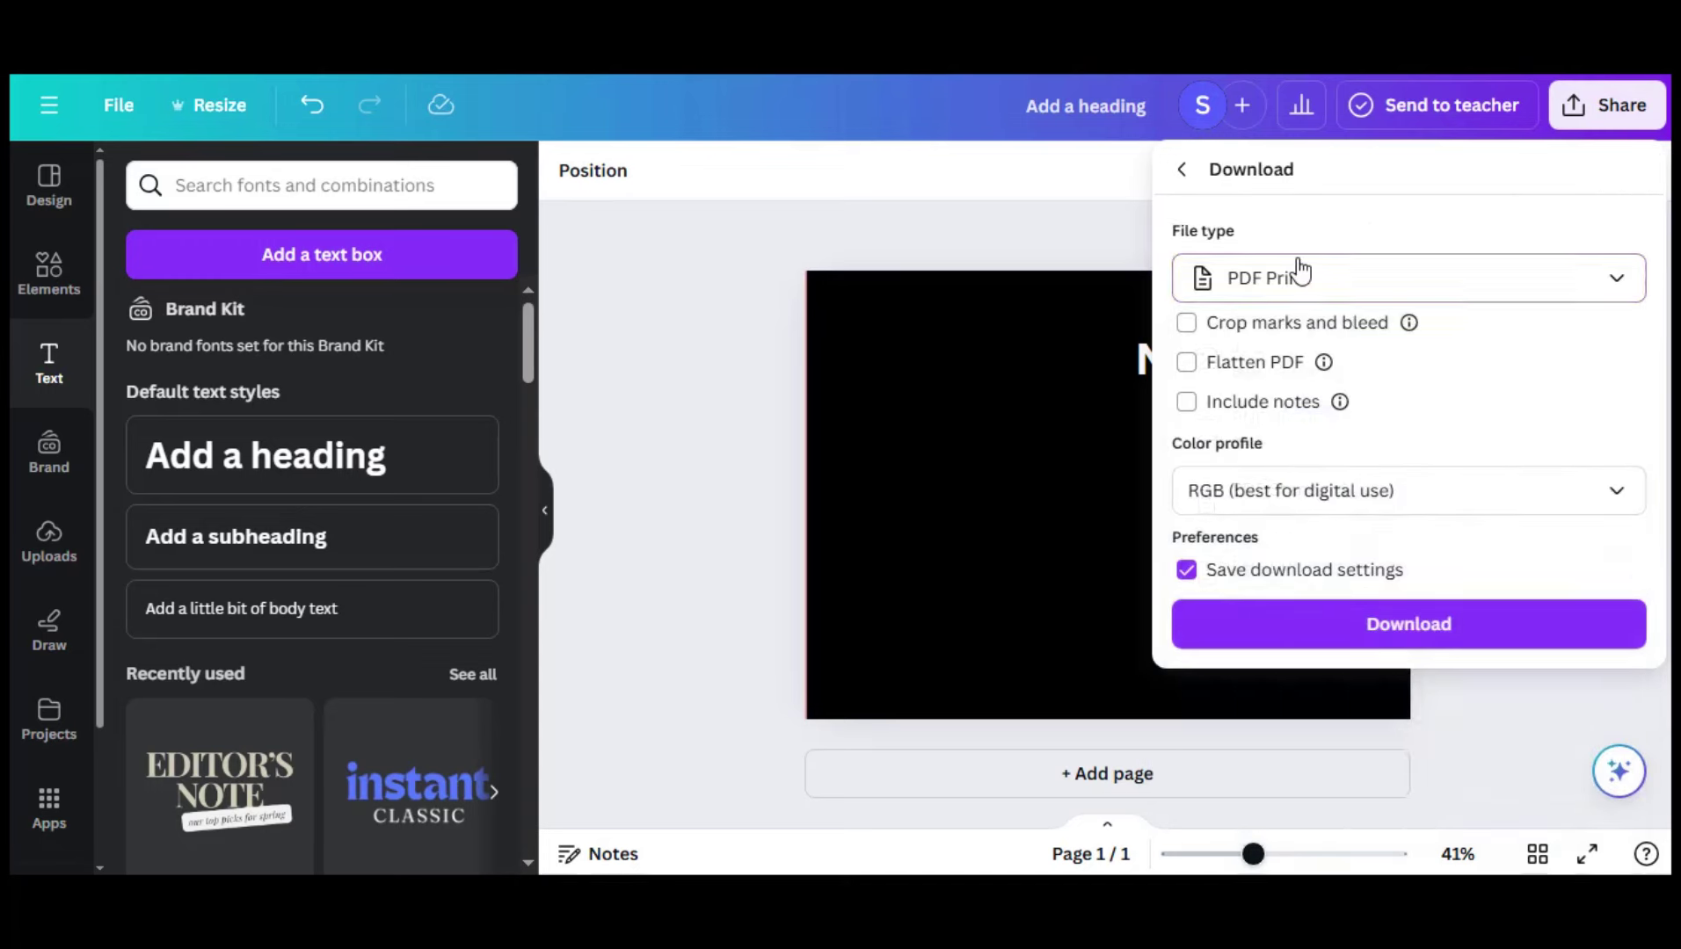
left_click(1299, 277)
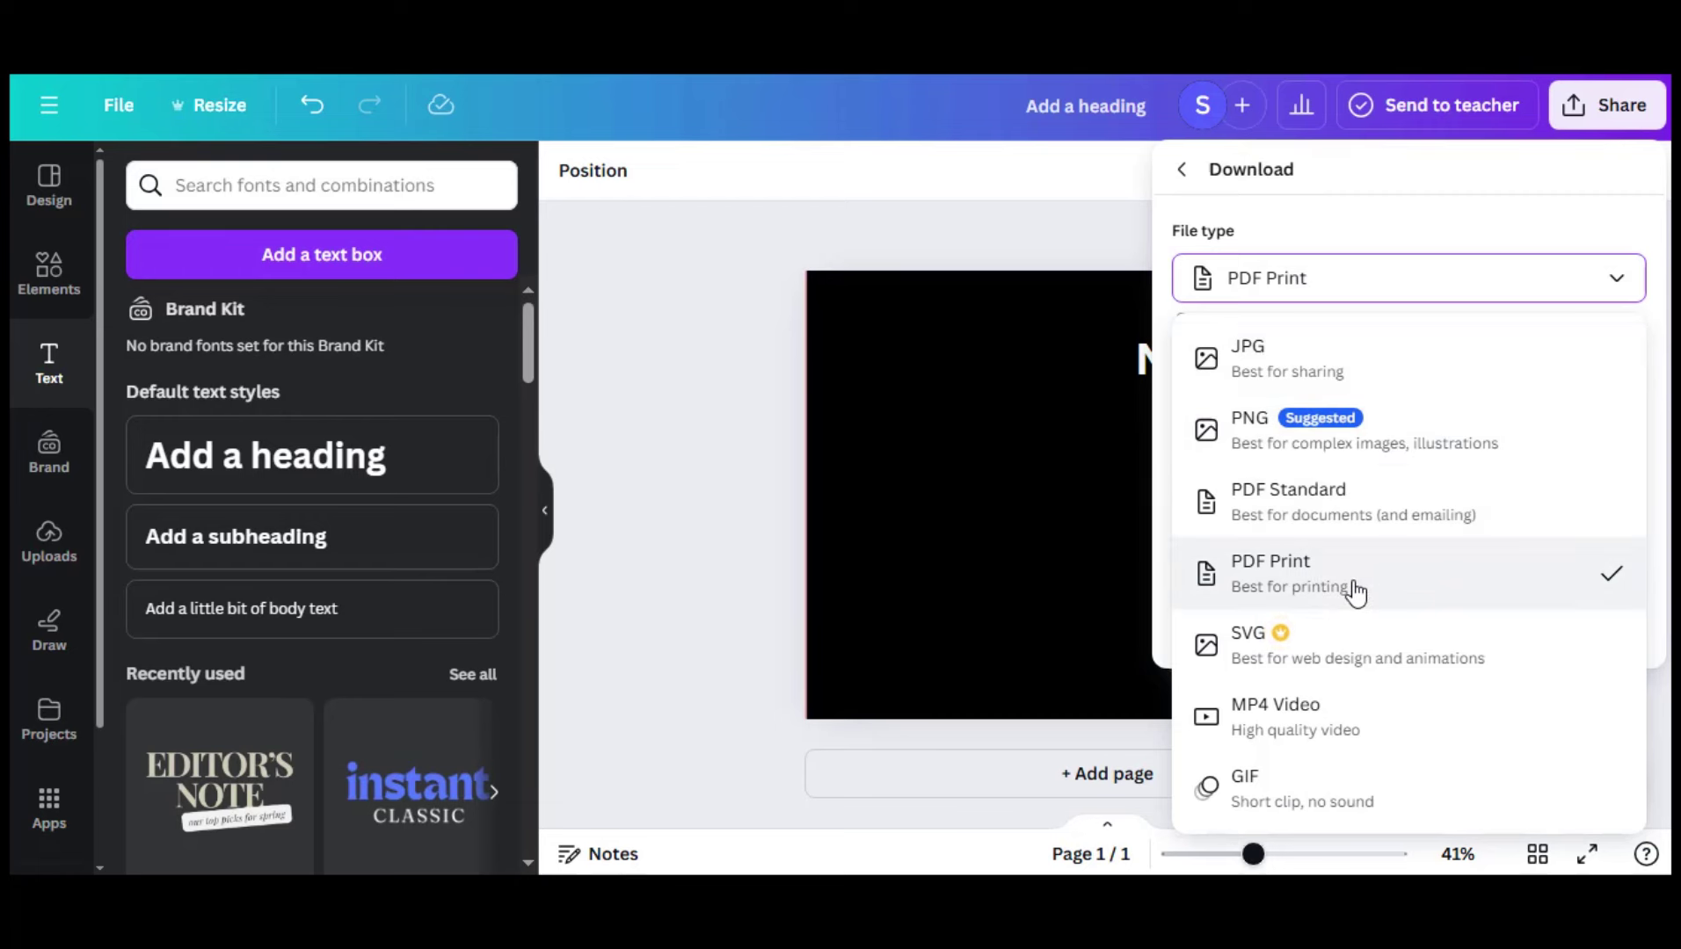
left_click(1356, 593)
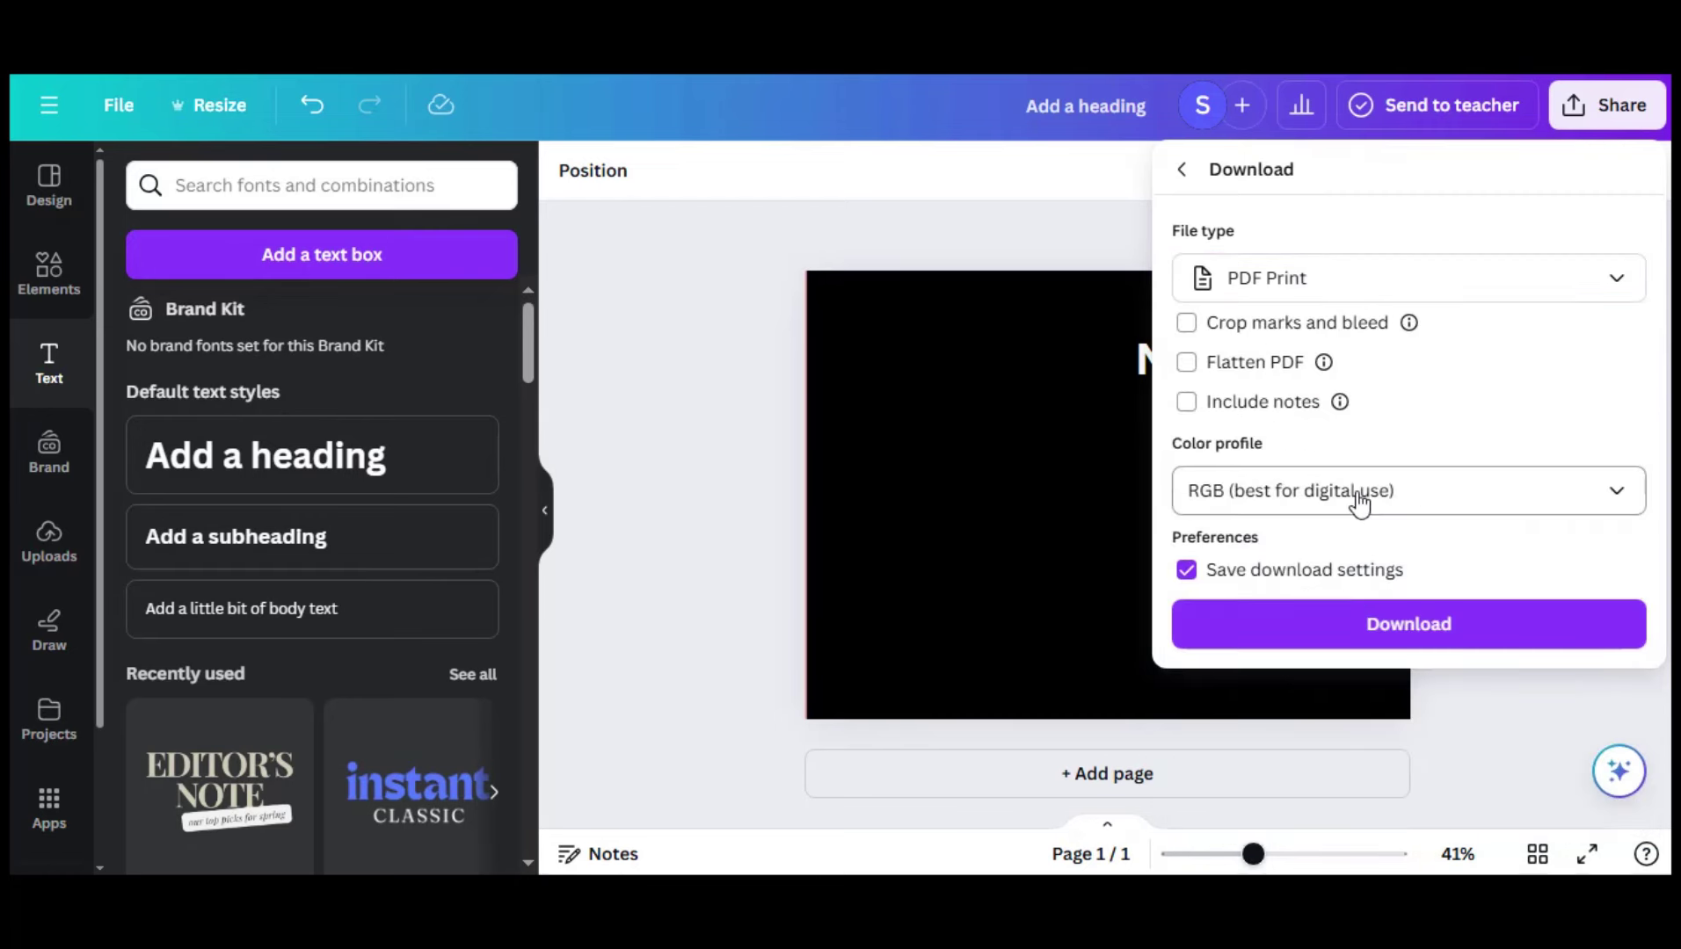
left_click(1359, 497)
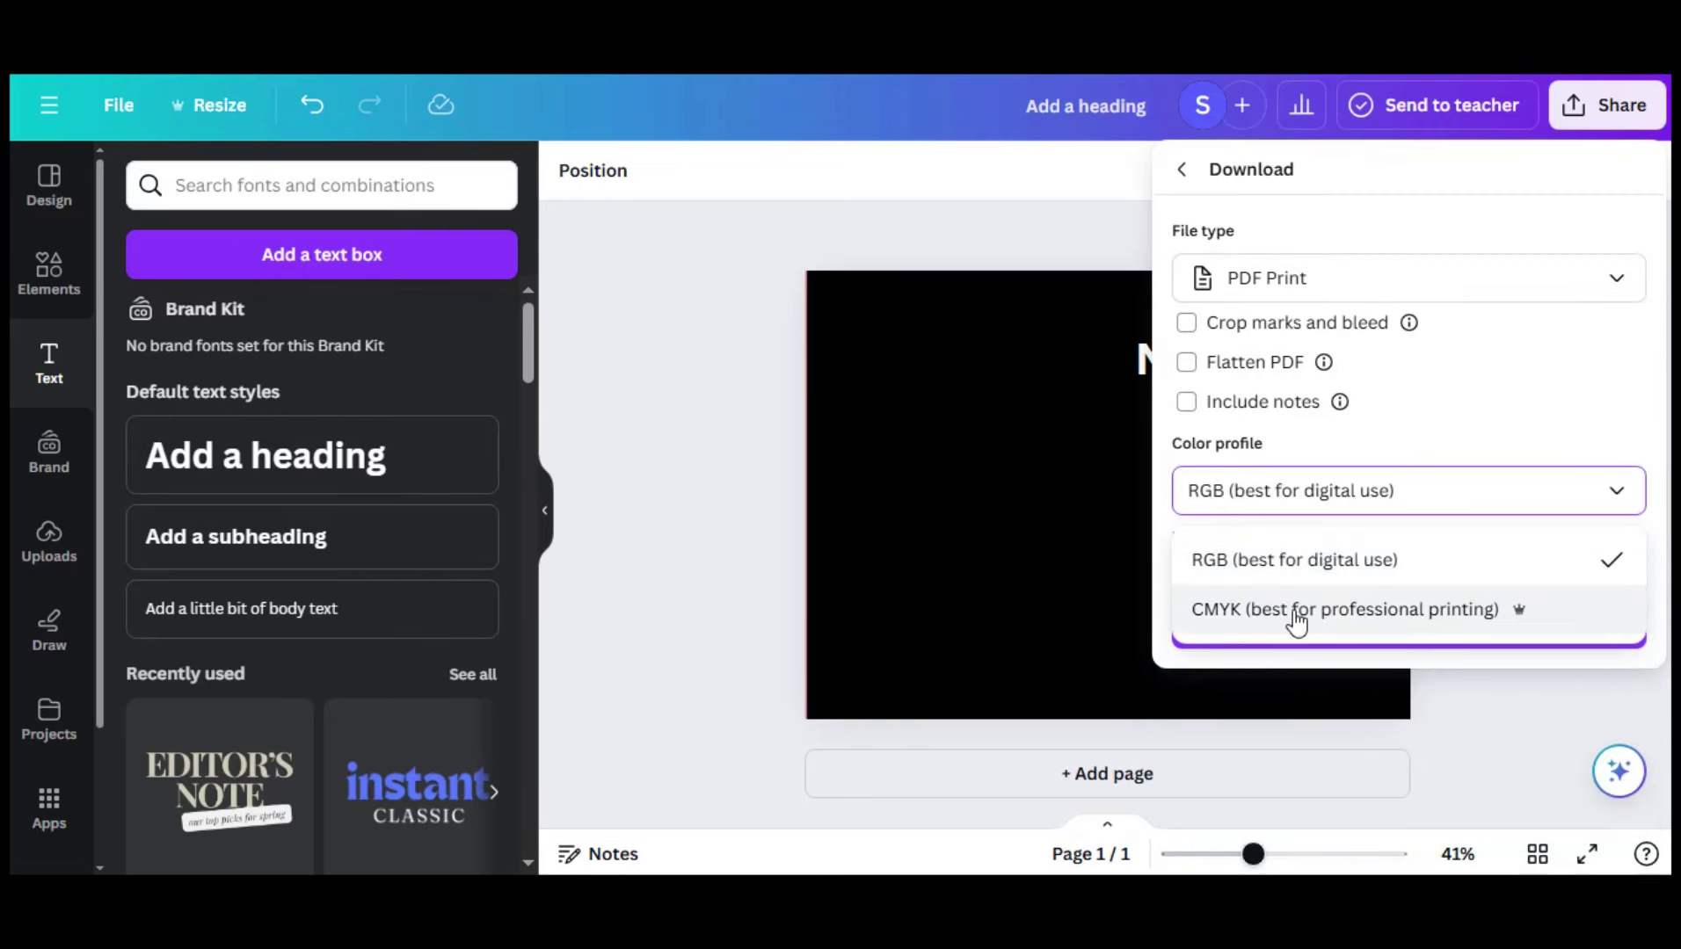
left_click(1314, 621)
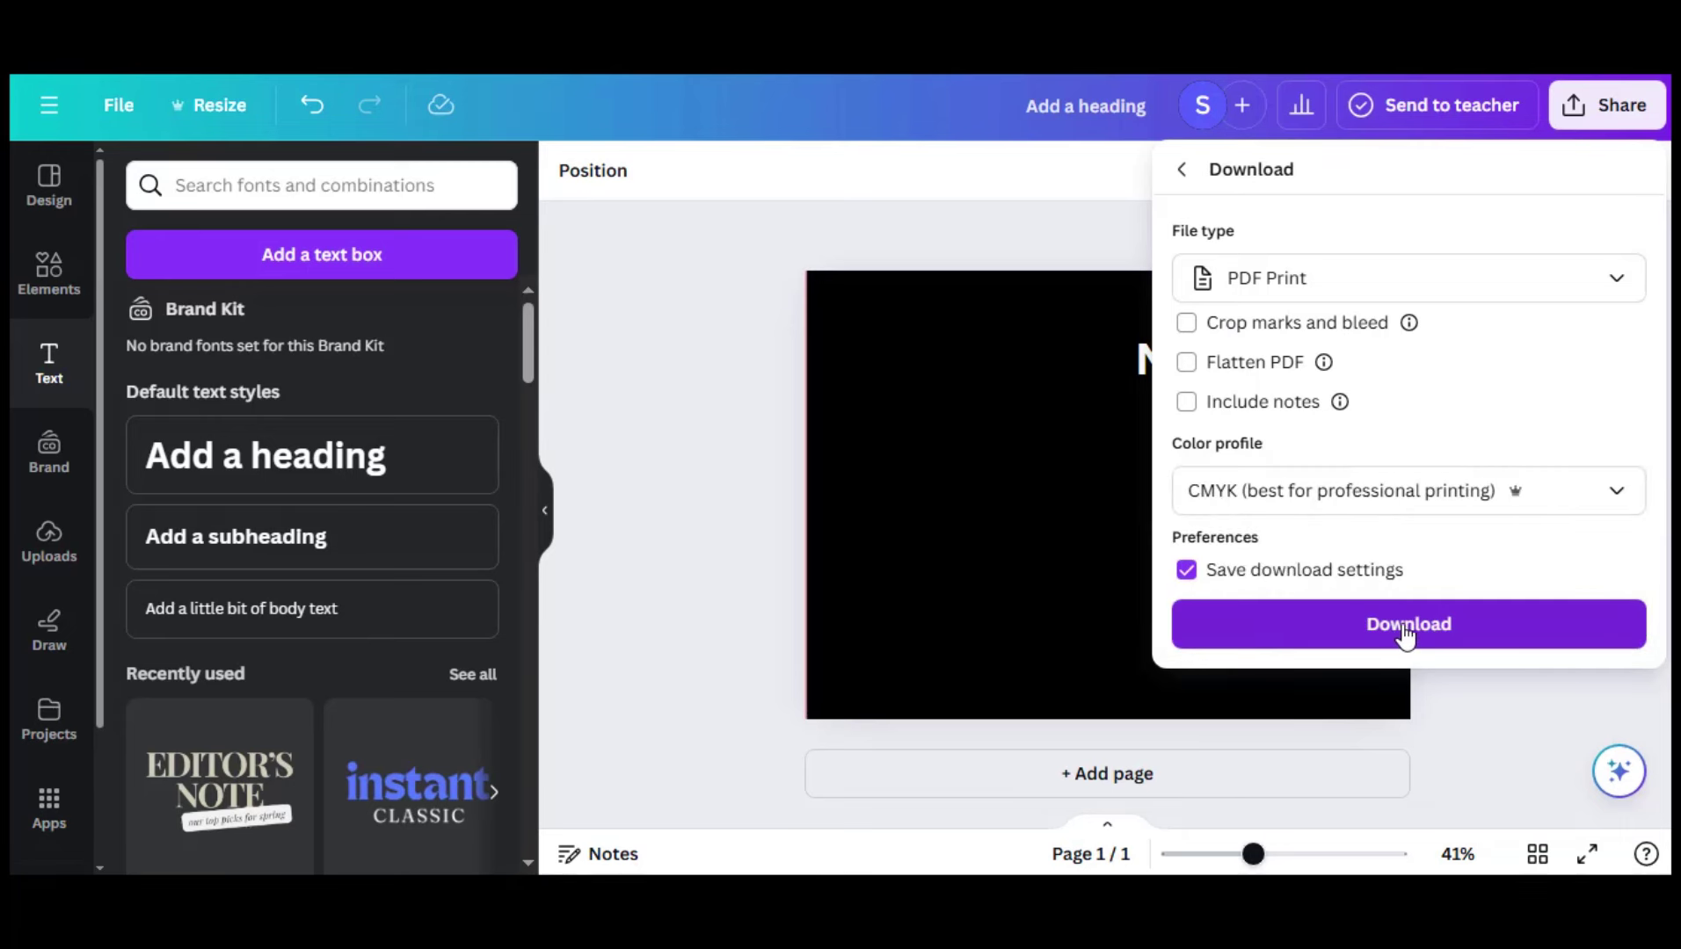
left_click(1397, 632)
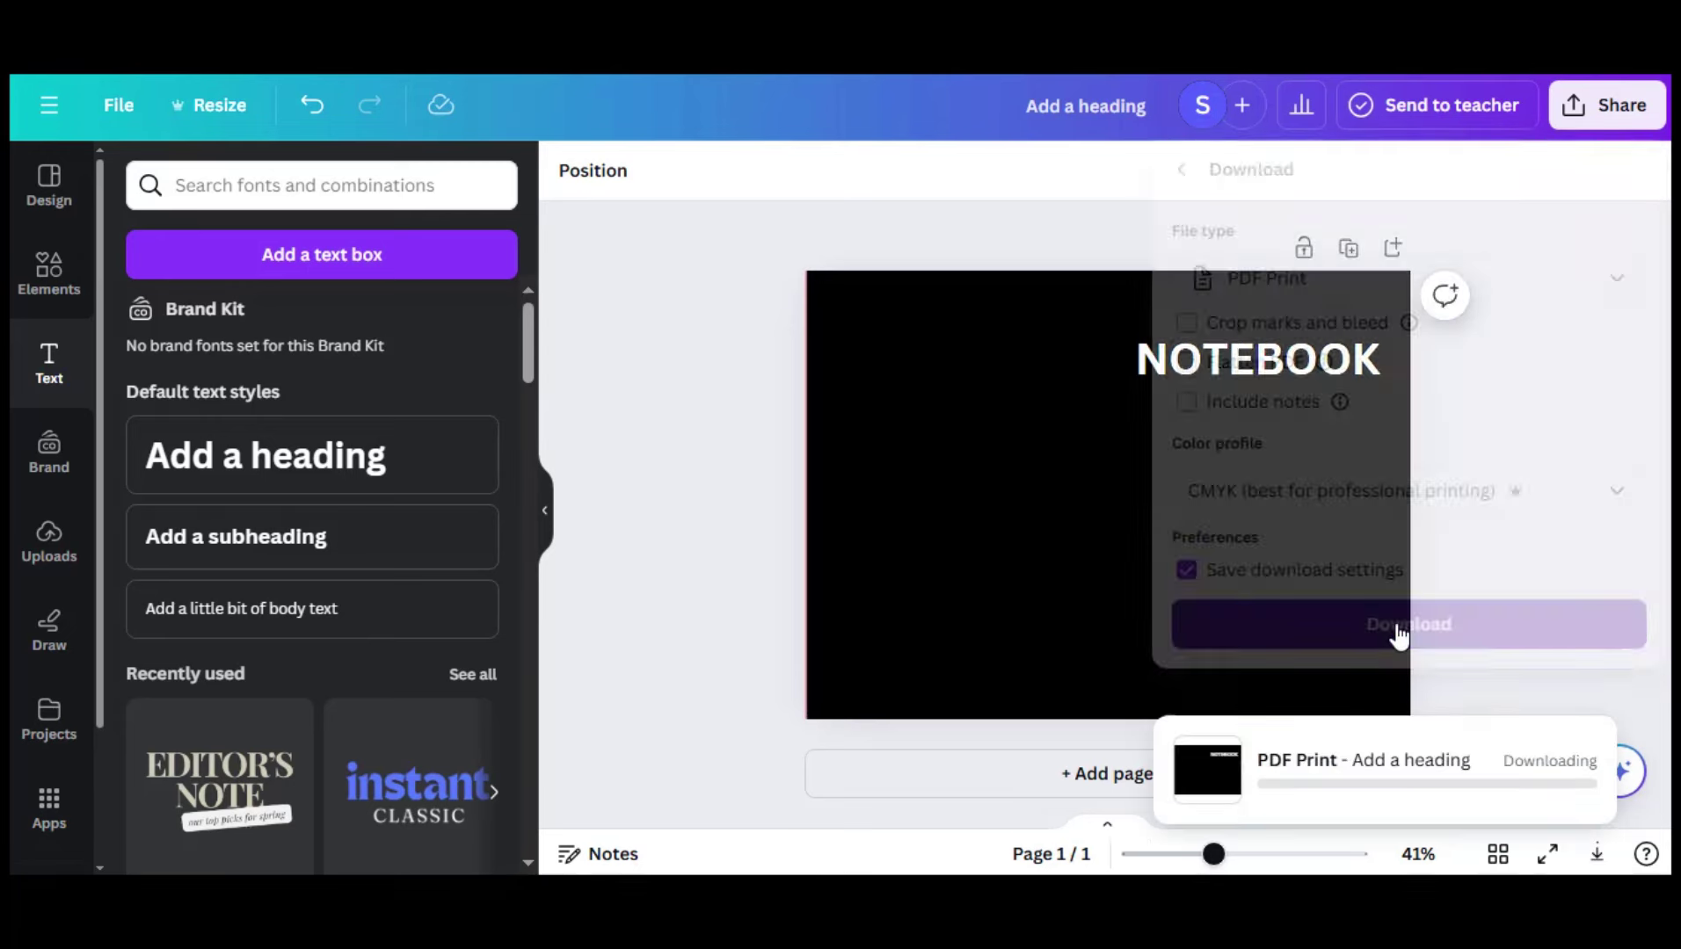